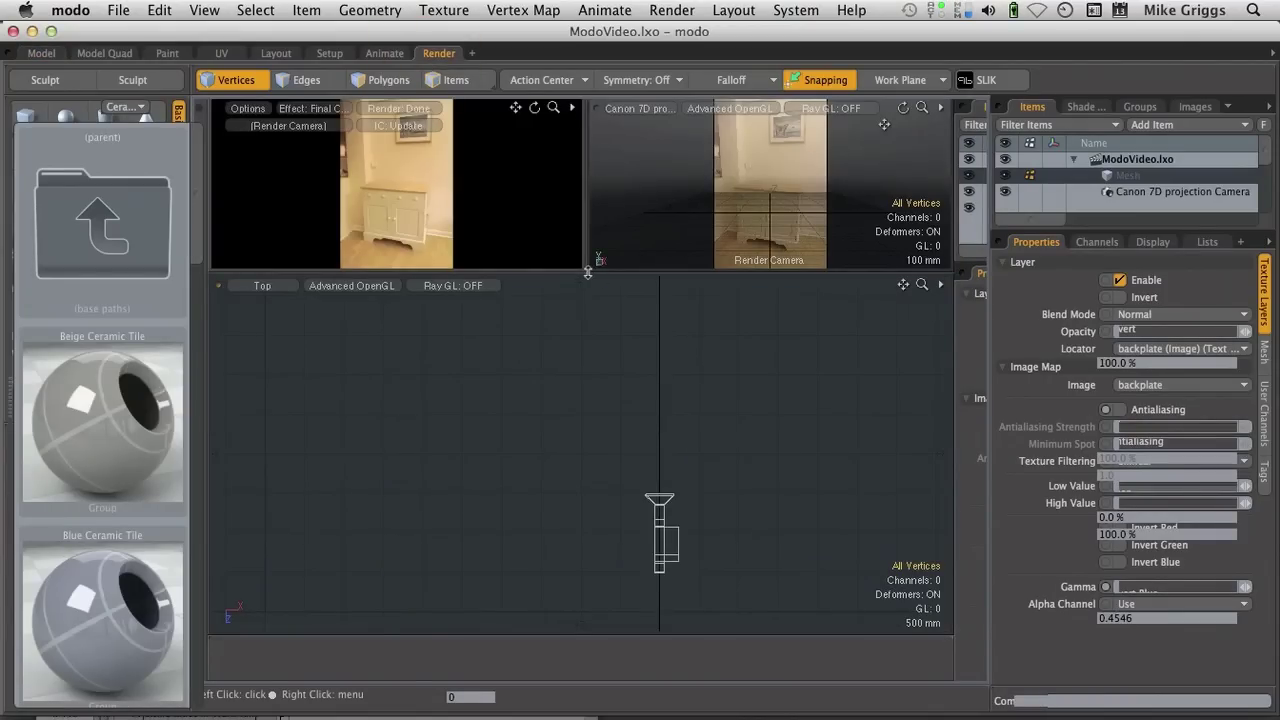
# - Switch to the modelling layout and draw a flat cube primitive about 3.64 m by 1.1 m near the origin
pyautogui.moveTo(586, 270); pyautogui.dragTo(545, 431)
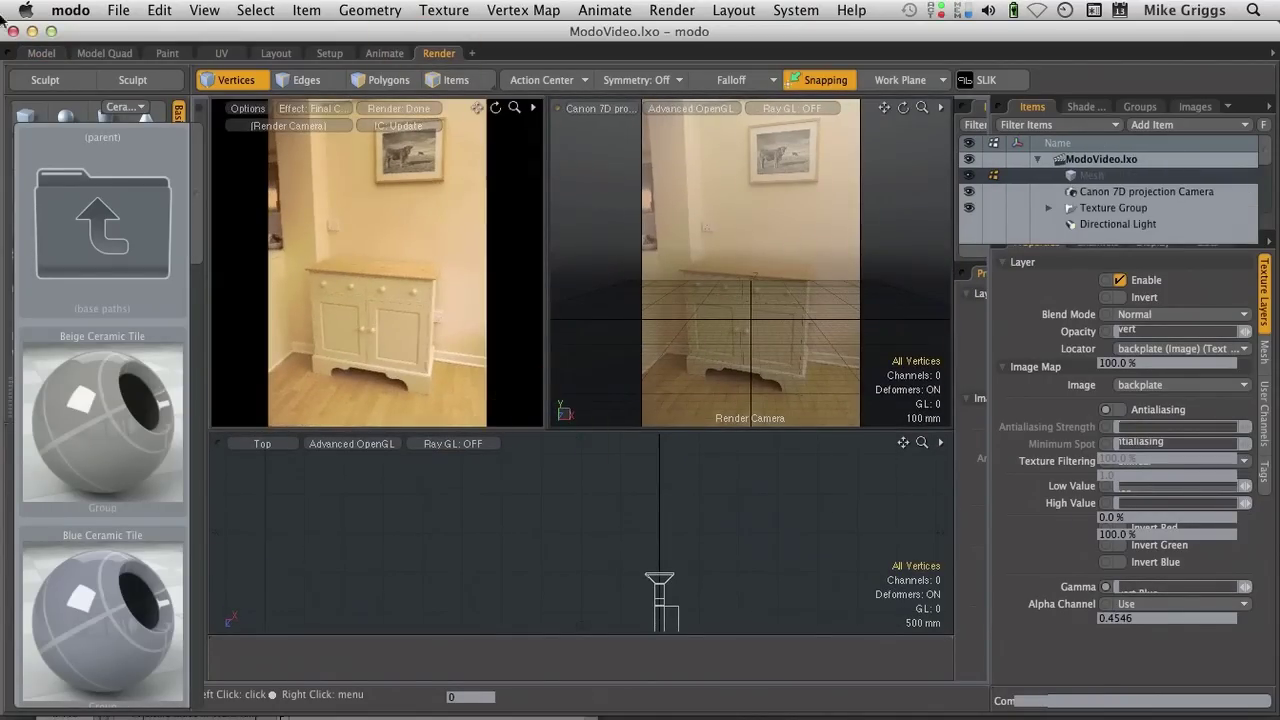
pyautogui.click(42, 55)
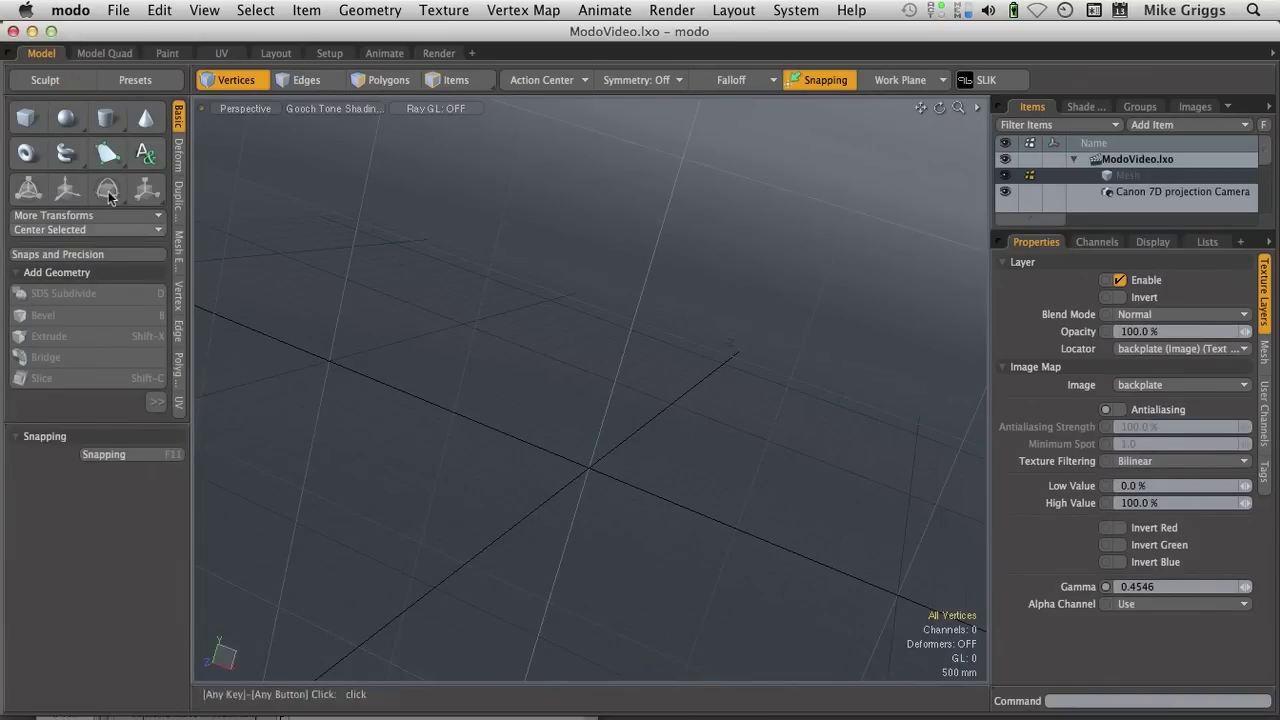
pyautogui.click(27, 118)
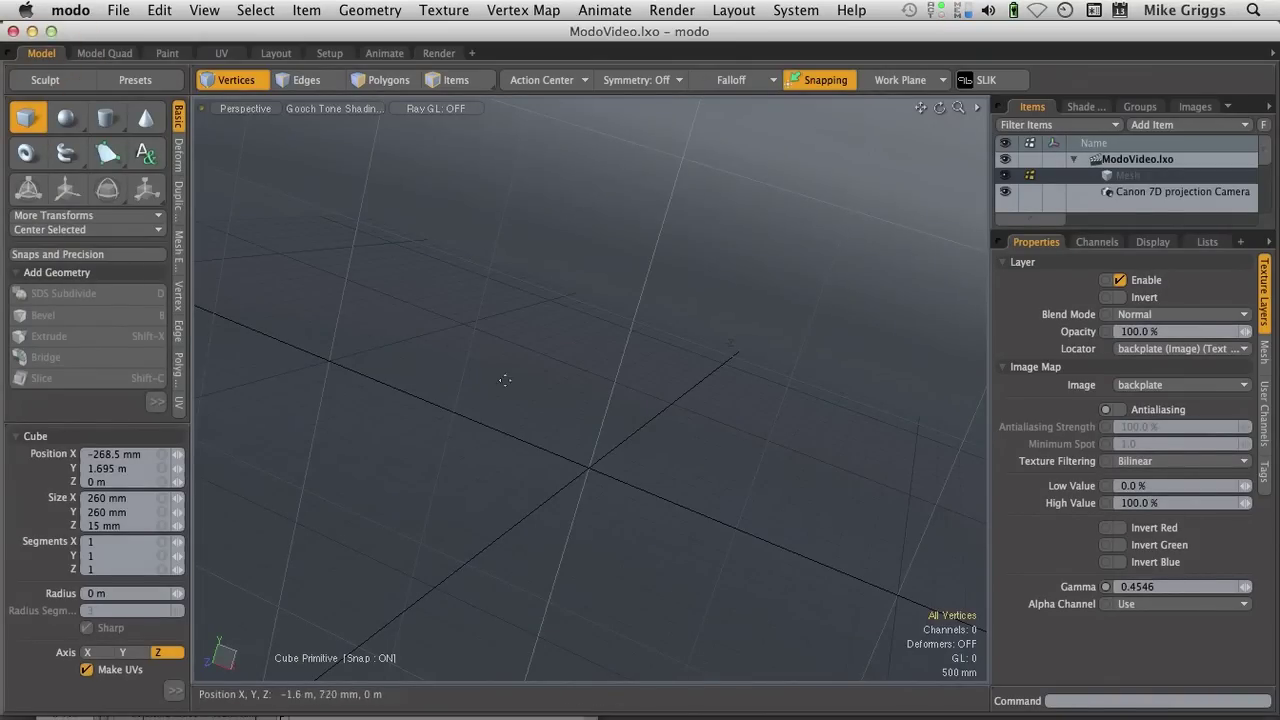
pyautogui.moveTo(500, 372); pyautogui.dragTo(690, 512)
pyautogui.keyDown('alt'); pyautogui.moveTo(666, 363); pyautogui.dragTo(582, 540); pyautogui.keyUp('alt')
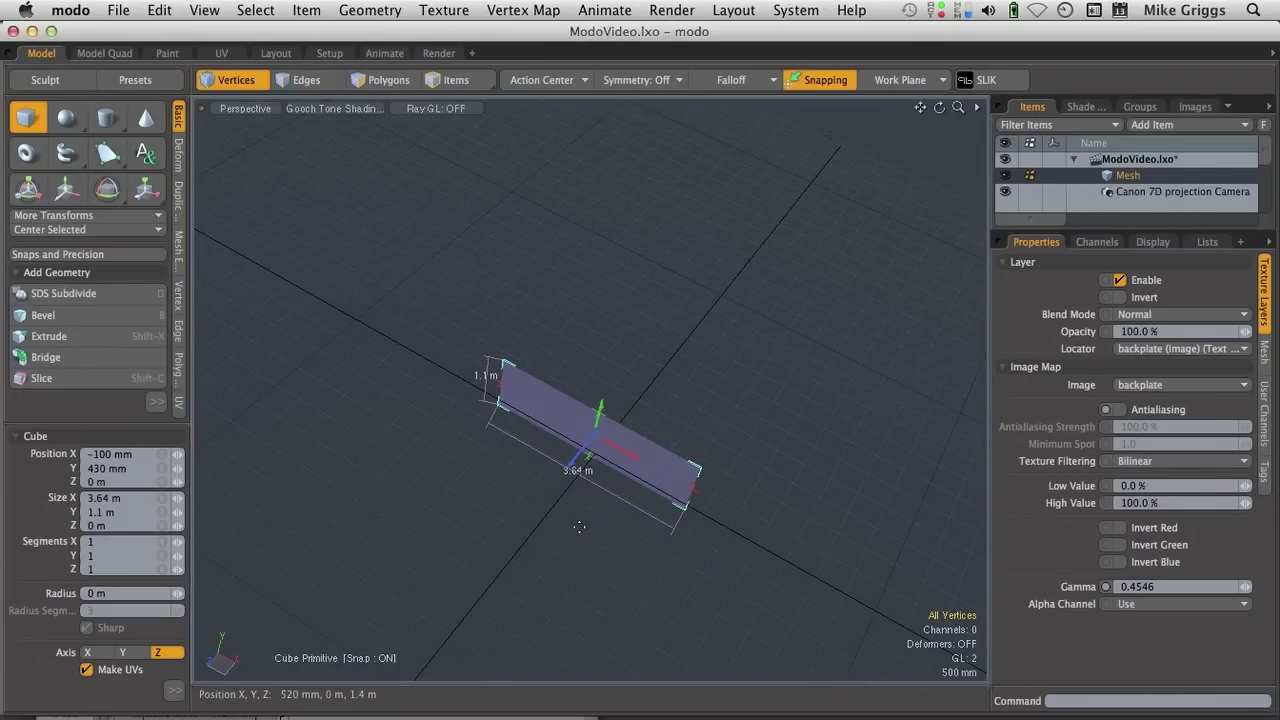
# - Set the cube's size to 910 mm in X, 850 mm in Y and 425 mm in Z
pyautogui.press('KP_7')
pyautogui.press('KP_1')
pyautogui.click(116, 499)
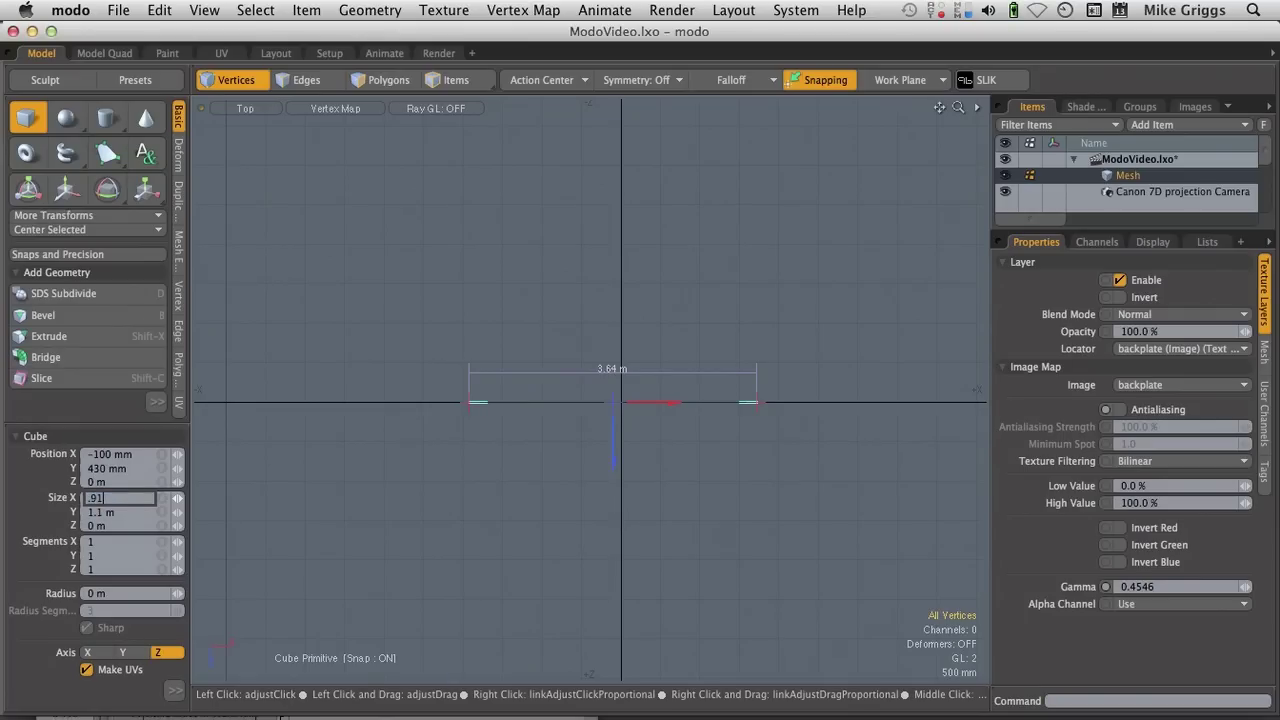
pyautogui.write('.91')
pyautogui.press('Tab')
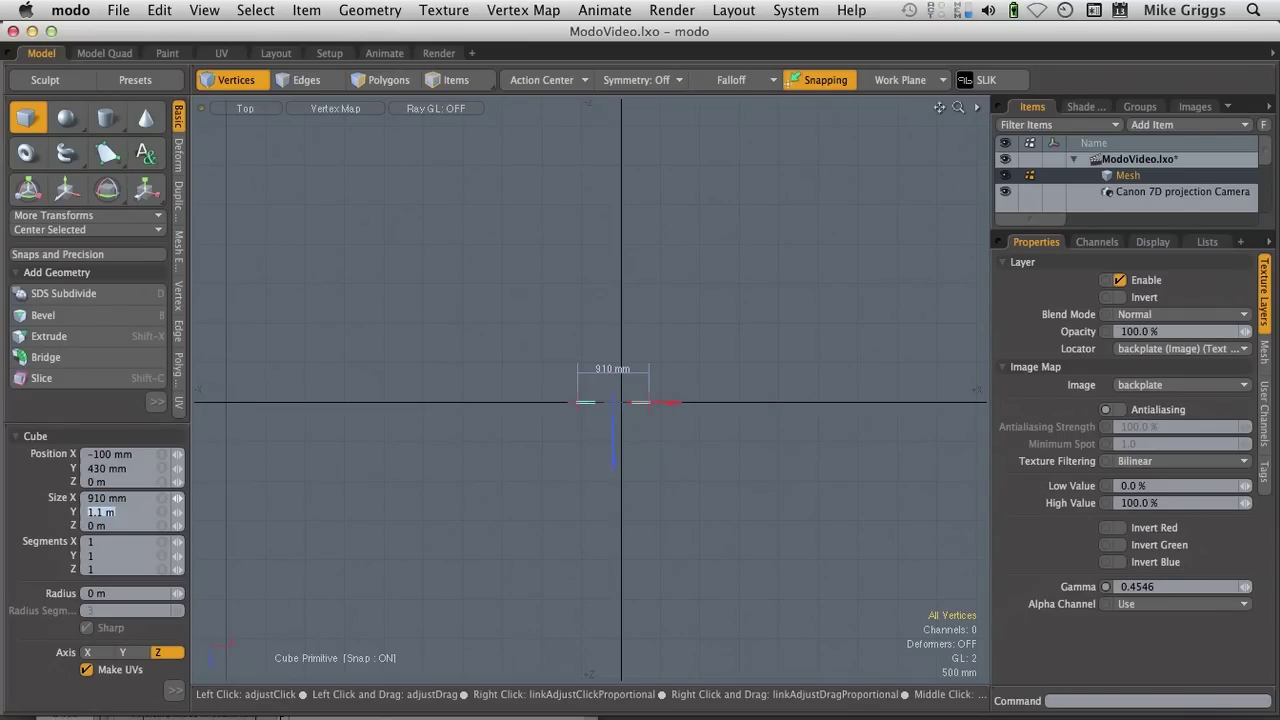
pyautogui.press('Tab')
pyautogui.press('Tab')
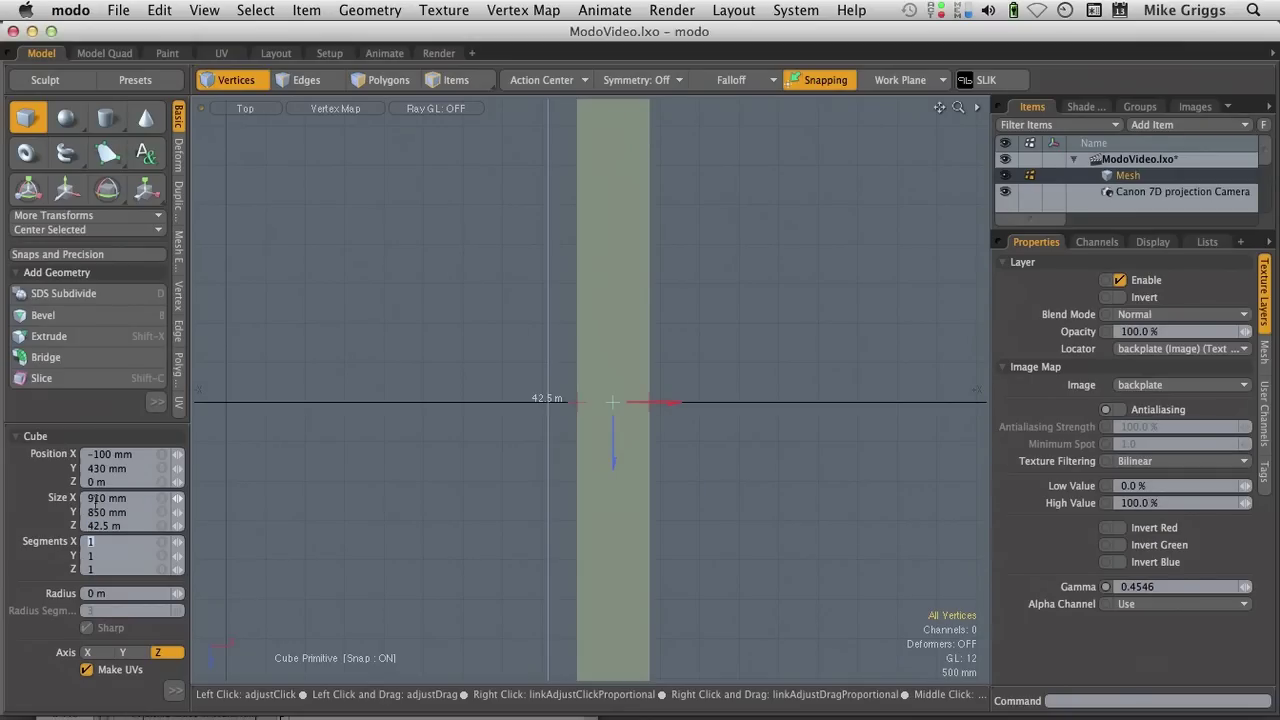
pyautogui.click(125, 526)
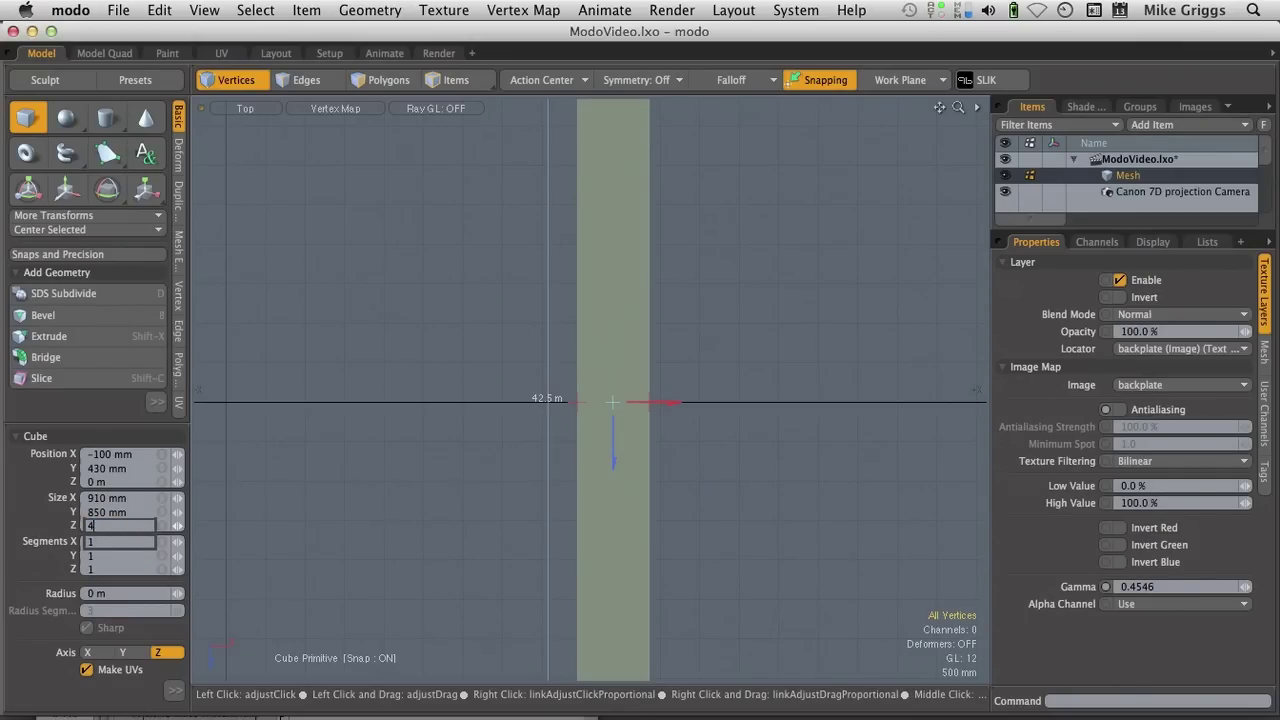
pyautogui.write('425')
pyautogui.press('Return')
pyautogui.click(137, 526)
pyautogui.press('Return')
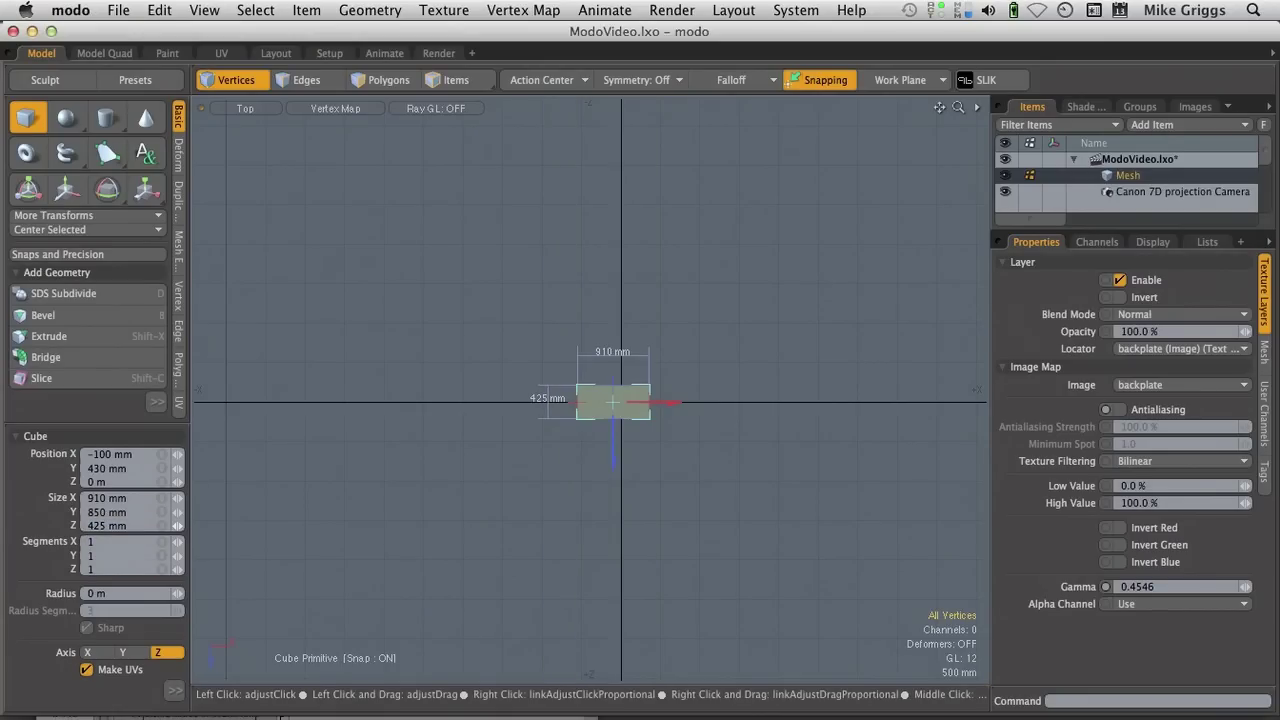
# - Show the cube in a Perspective view with Advanced OpenGL shading
pyautogui.click(245, 112)
pyautogui.click(240, 200)
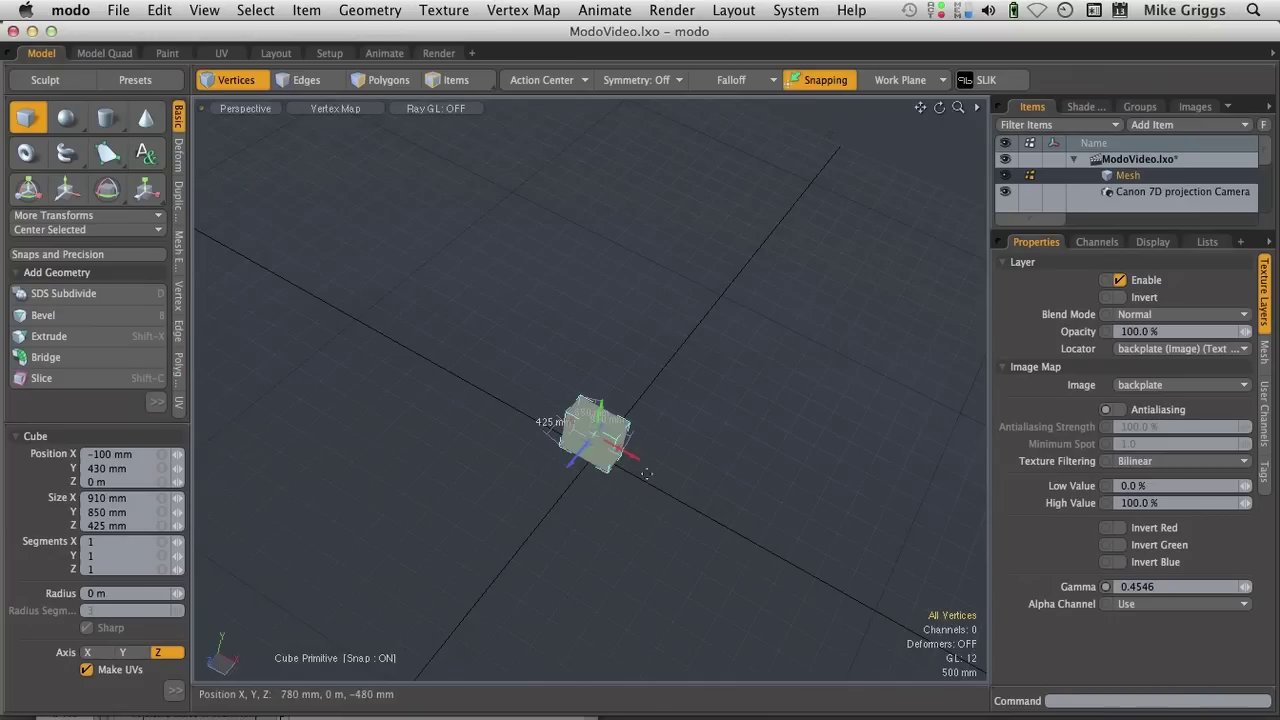
pyautogui.keyDown('ctrl'); pyautogui.keyDown('alt'); pyautogui.moveTo(634, 461); pyautogui.dragTo(834, 461); pyautogui.keyUp('alt'); pyautogui.keyUp('ctrl')
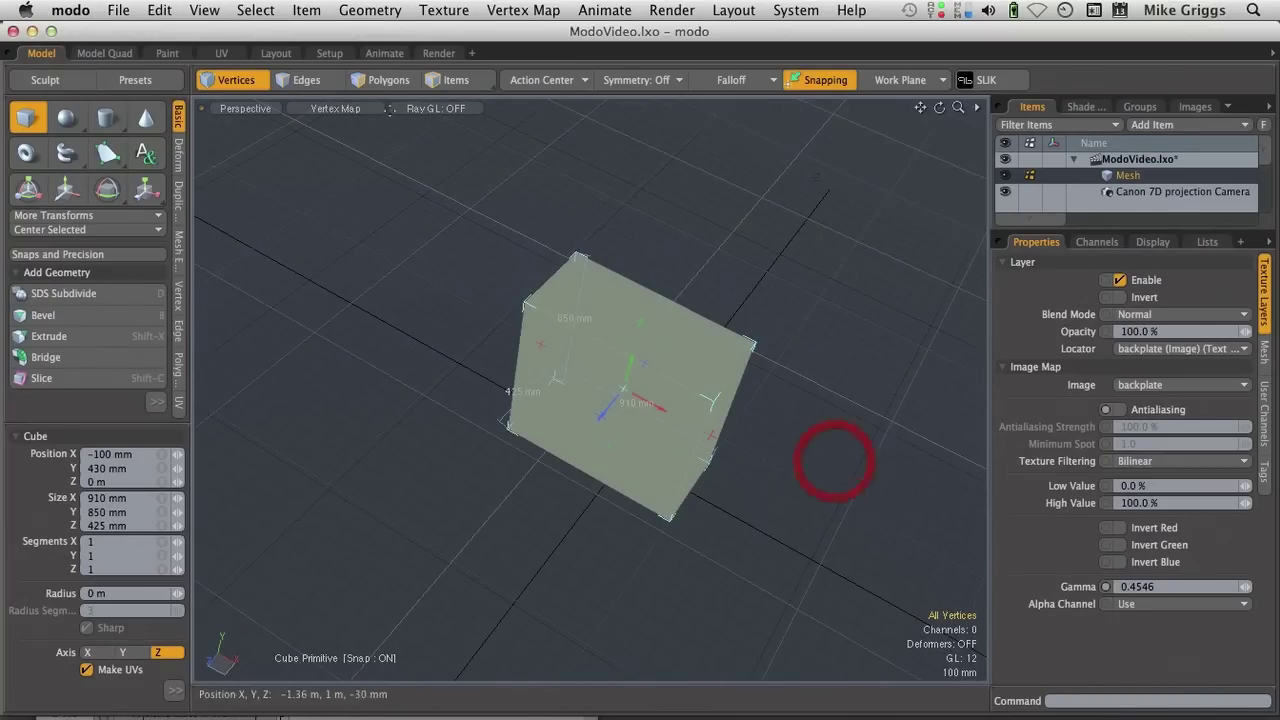
pyautogui.click(302, 98)
pyautogui.press('super+z')
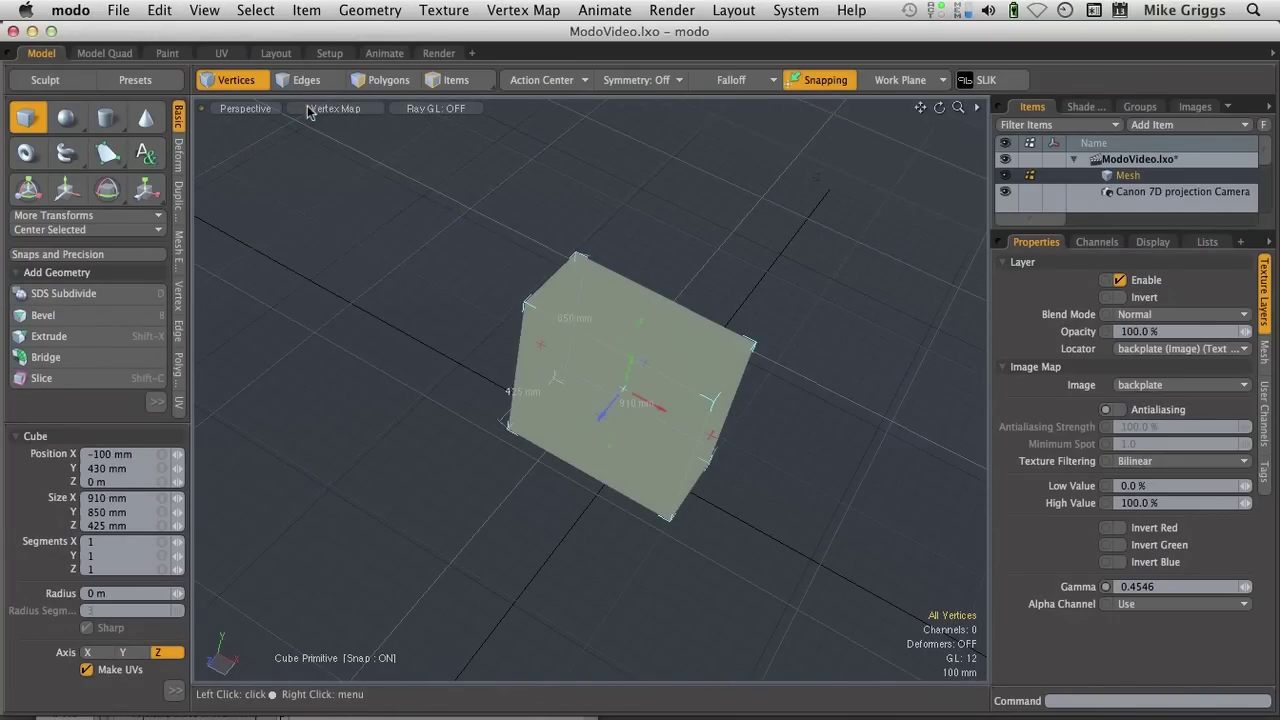
pyautogui.click(309, 108)
pyautogui.click(318, 184)
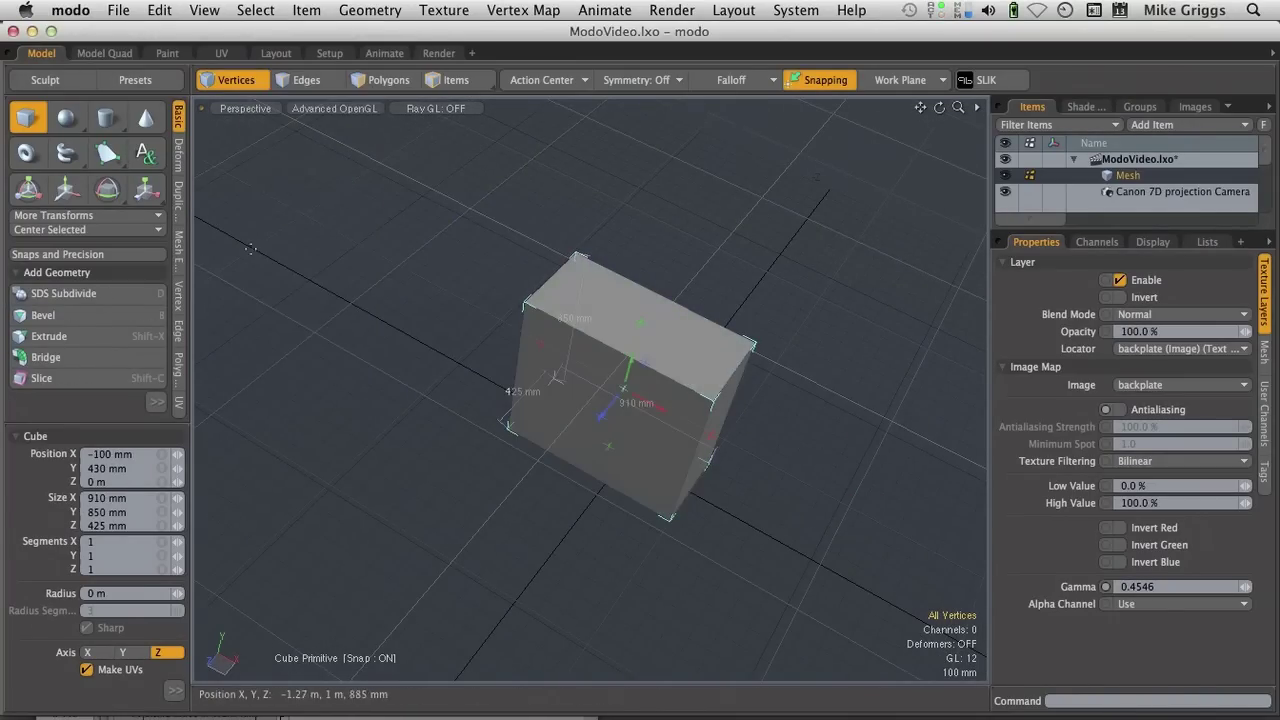
# - Set the cube's X position to 0 m
pyautogui.click(115, 454)
pyautogui.write('0')
pyautogui.press('Tab')
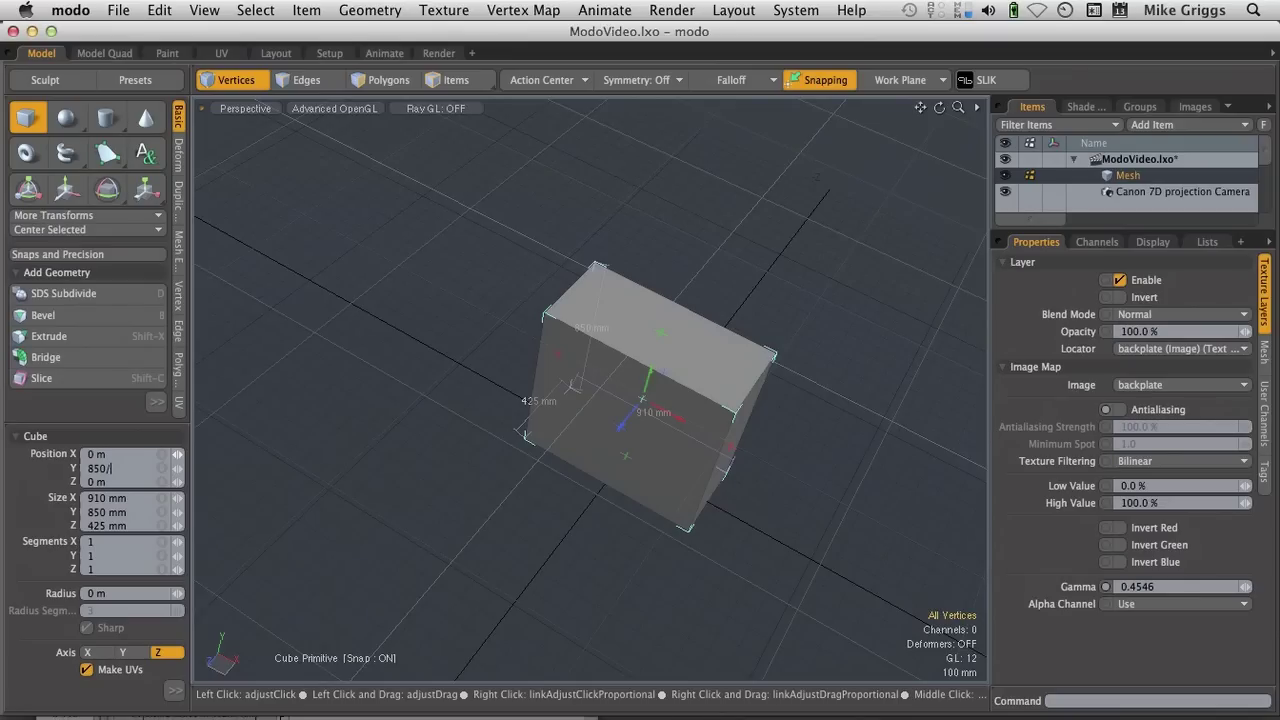
pyautogui.write('850/2')
pyautogui.press('Return')
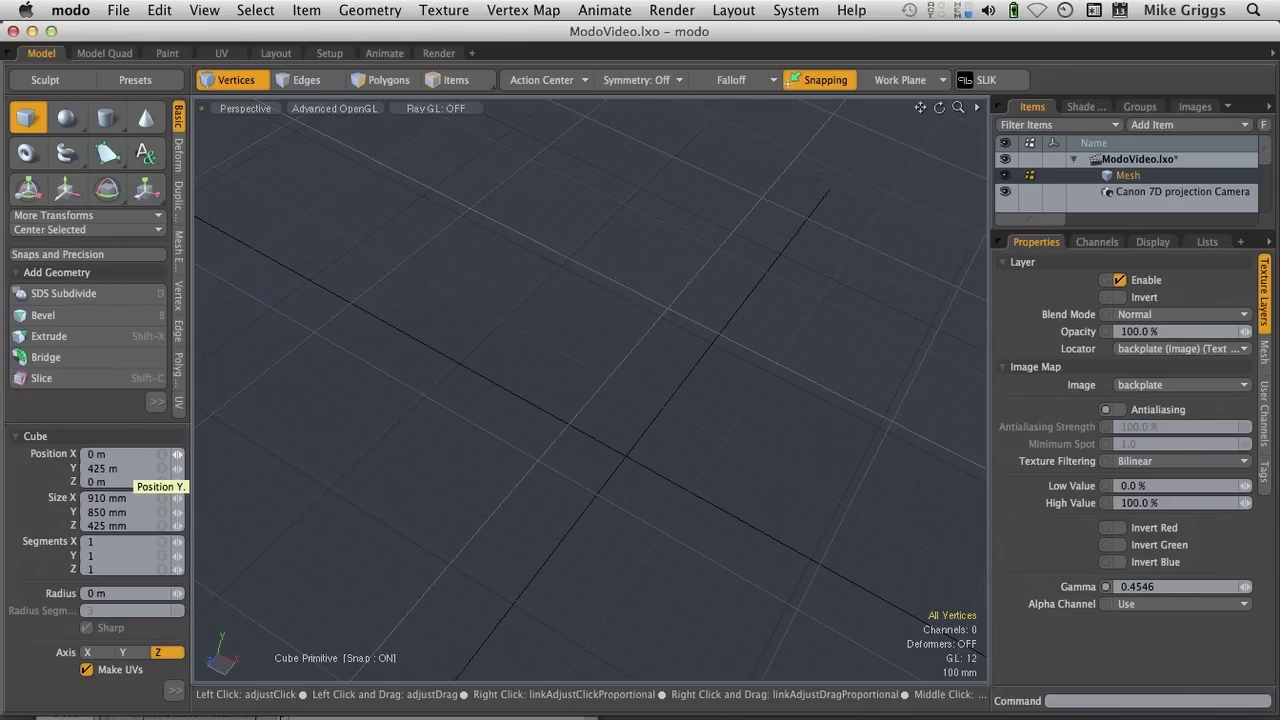
pyautogui.press('super+z')
# - Set the cube's Y position to half its height in metres, .85/2
pyautogui.click(133, 468)
pyautogui.press('BackSpace')
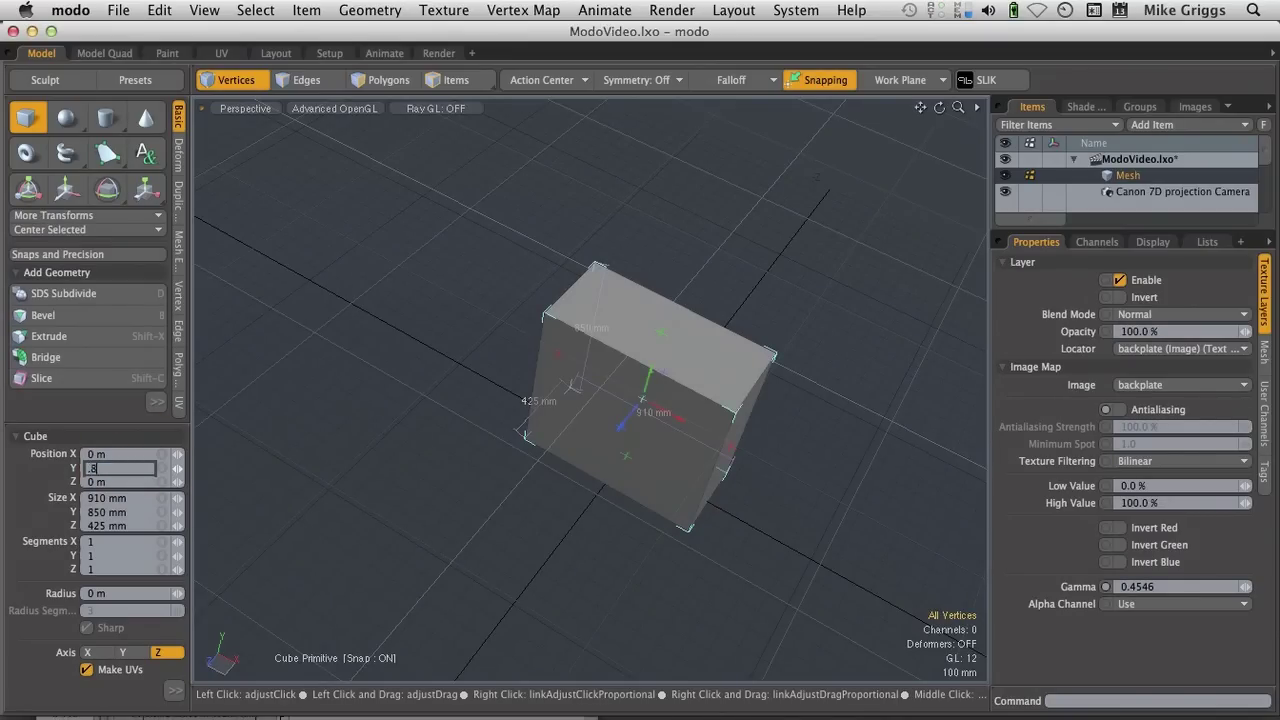
pyautogui.write('.85/2')
pyautogui.press('Return')
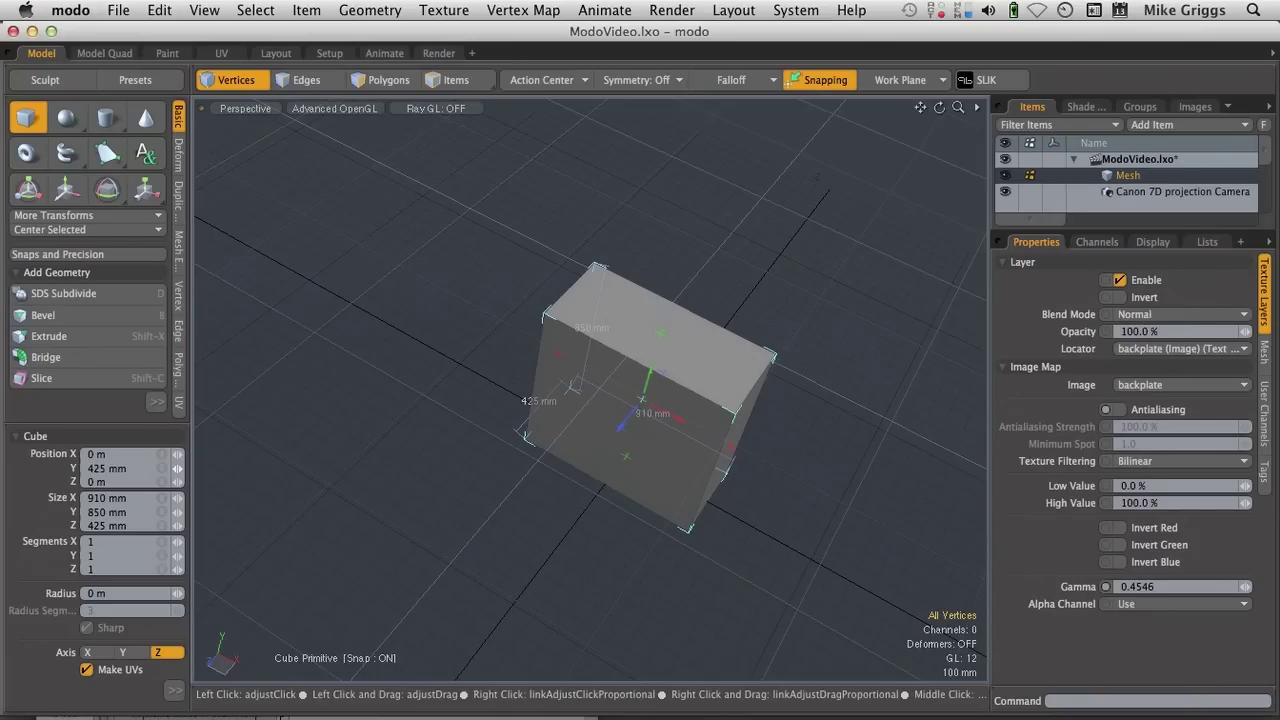
# - Rename the mesh item as Cabinet
pyautogui.keyDown('alt'); pyautogui.moveTo(366, 446); pyautogui.dragTo(593, 238); pyautogui.keyUp('alt')
pyautogui.rightClick(1141, 177)
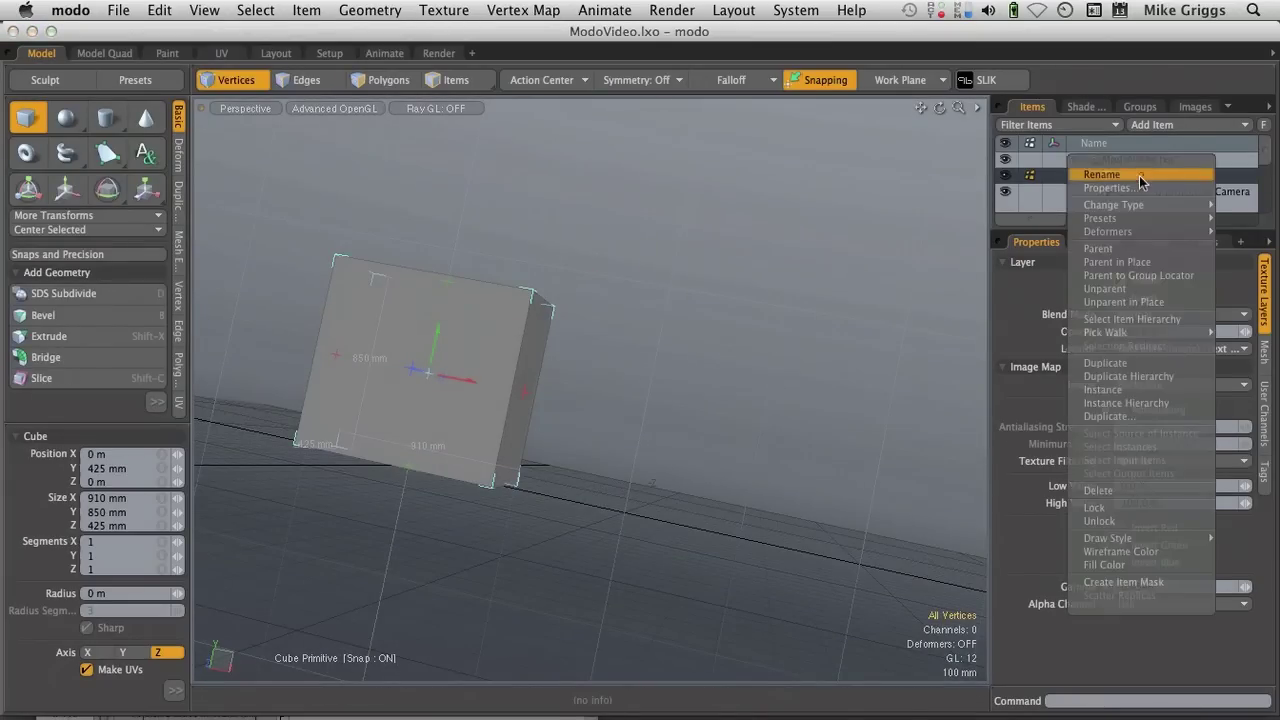
pyautogui.click(1141, 178)
pyautogui.write('Cabinet')
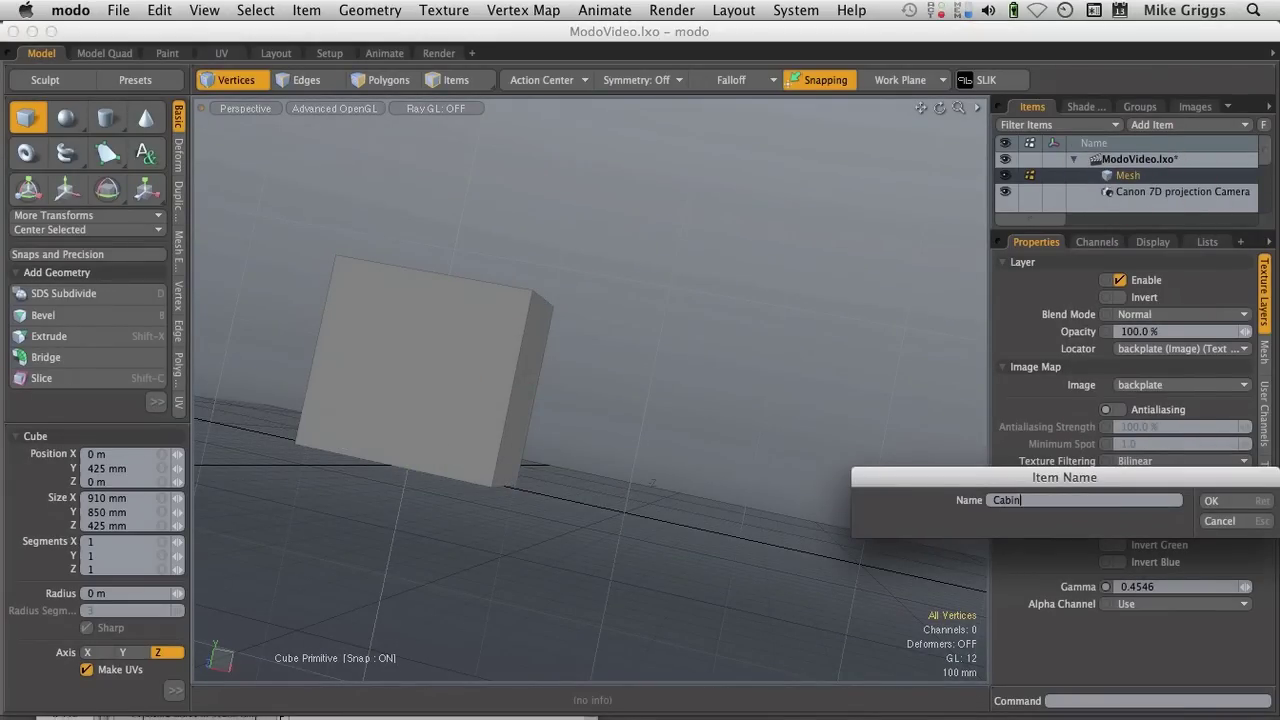
pyautogui.click(1237, 497)
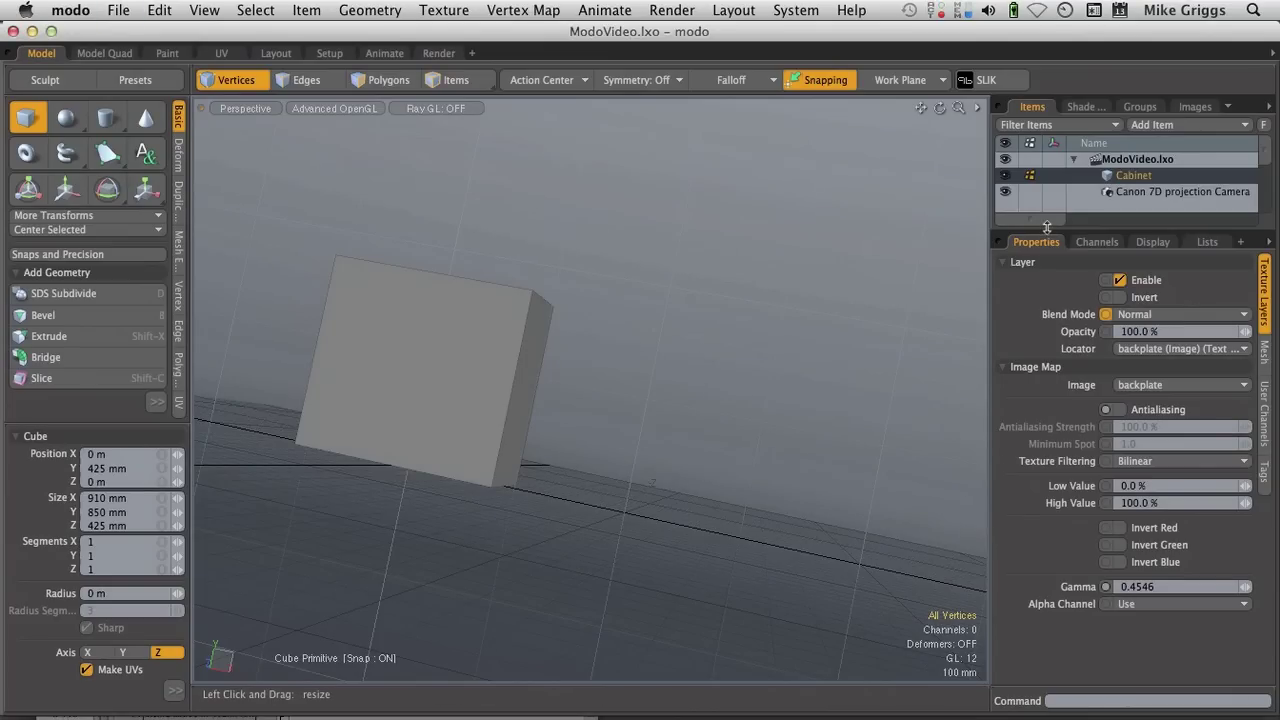
# - Duplicate the Canon 7D projection Camera and hide the copy
pyautogui.moveTo(1046, 227); pyautogui.dragTo(1066, 284)
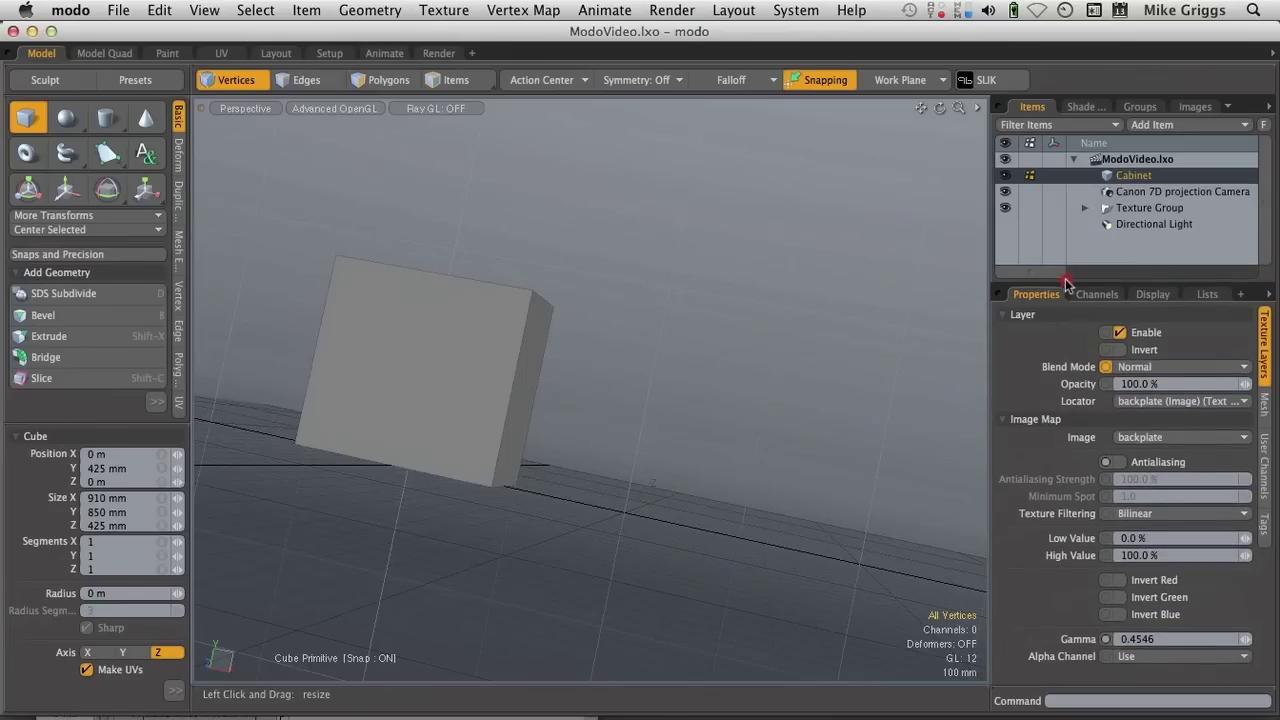
pyautogui.click(1110, 191)
pyautogui.rightClick(1110, 191)
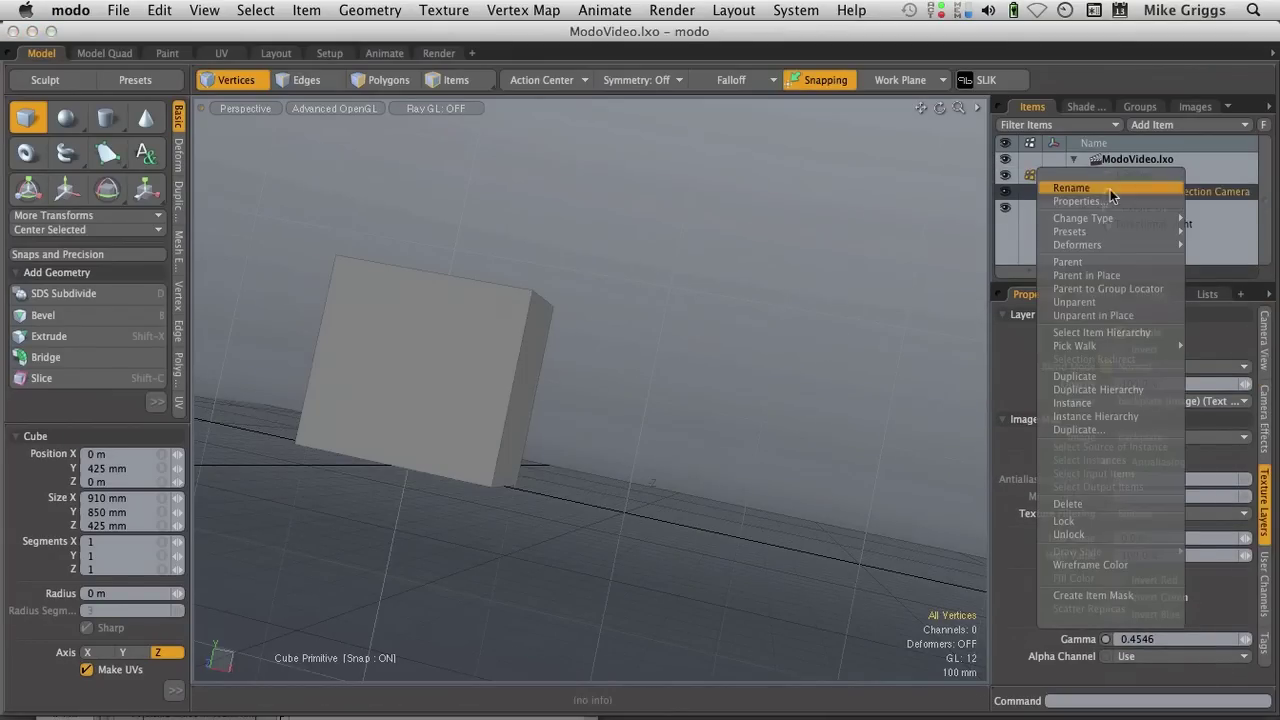
pyautogui.click(1075, 376)
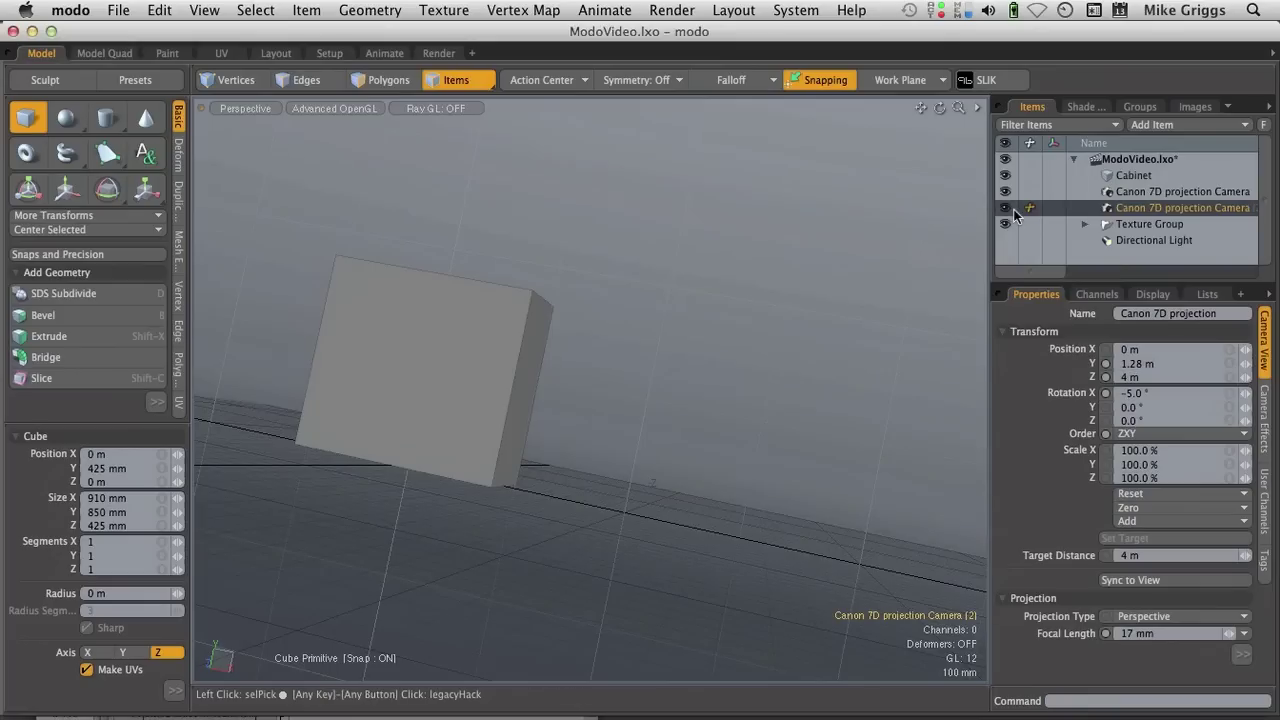
pyautogui.click(1004, 208)
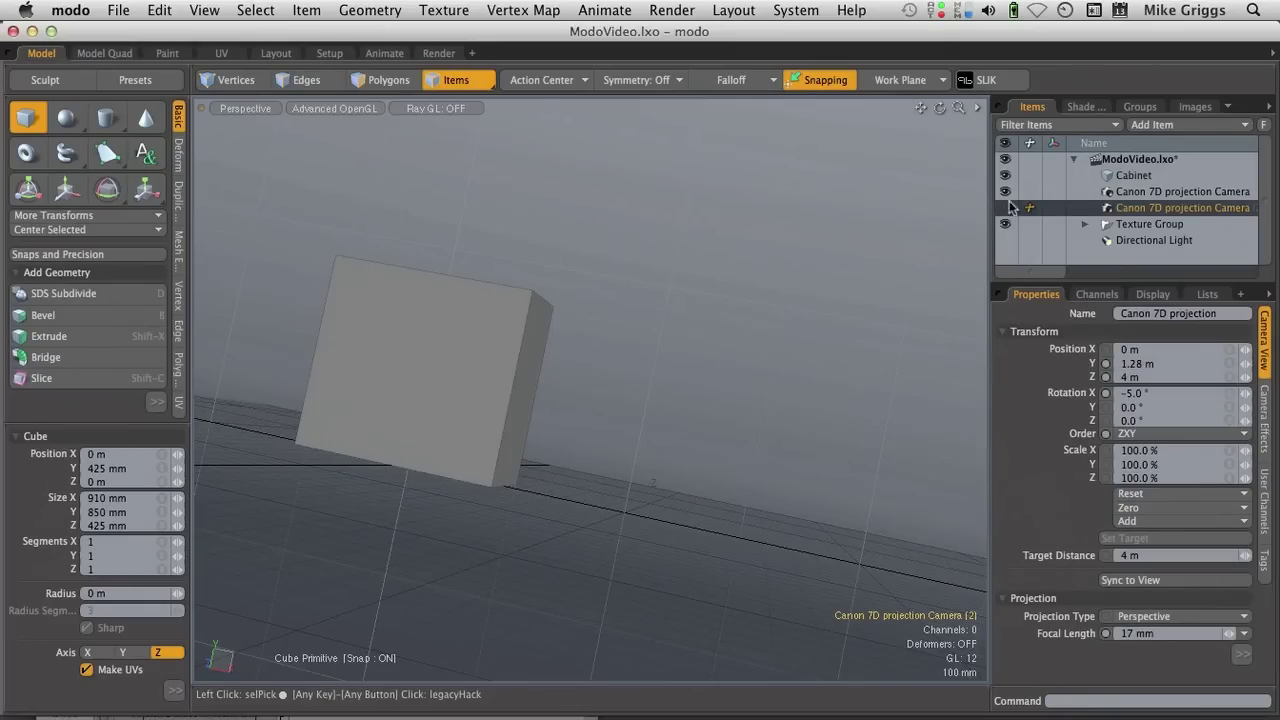
# - Select the original Canon 7D projection Camera and look through it in the perspective viewport of the Model Quad layout
pyautogui.click(1157, 192)
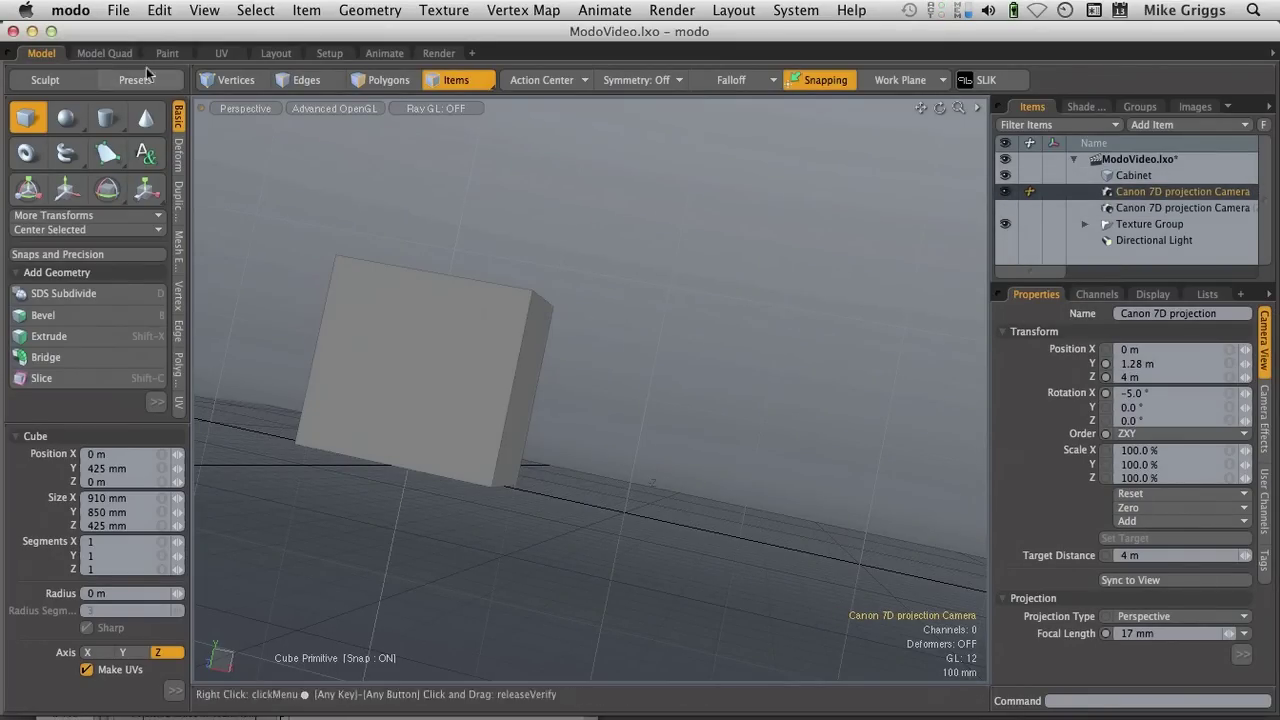
pyautogui.click(110, 53)
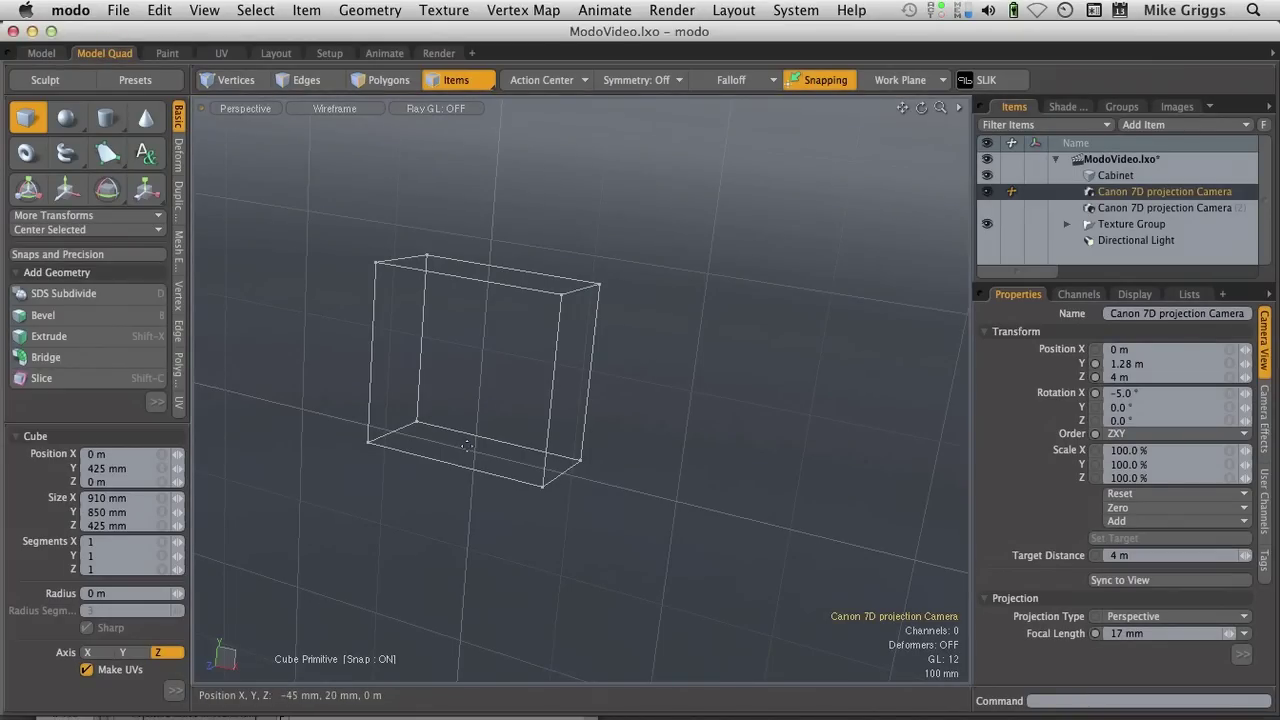
pyautogui.press('0')
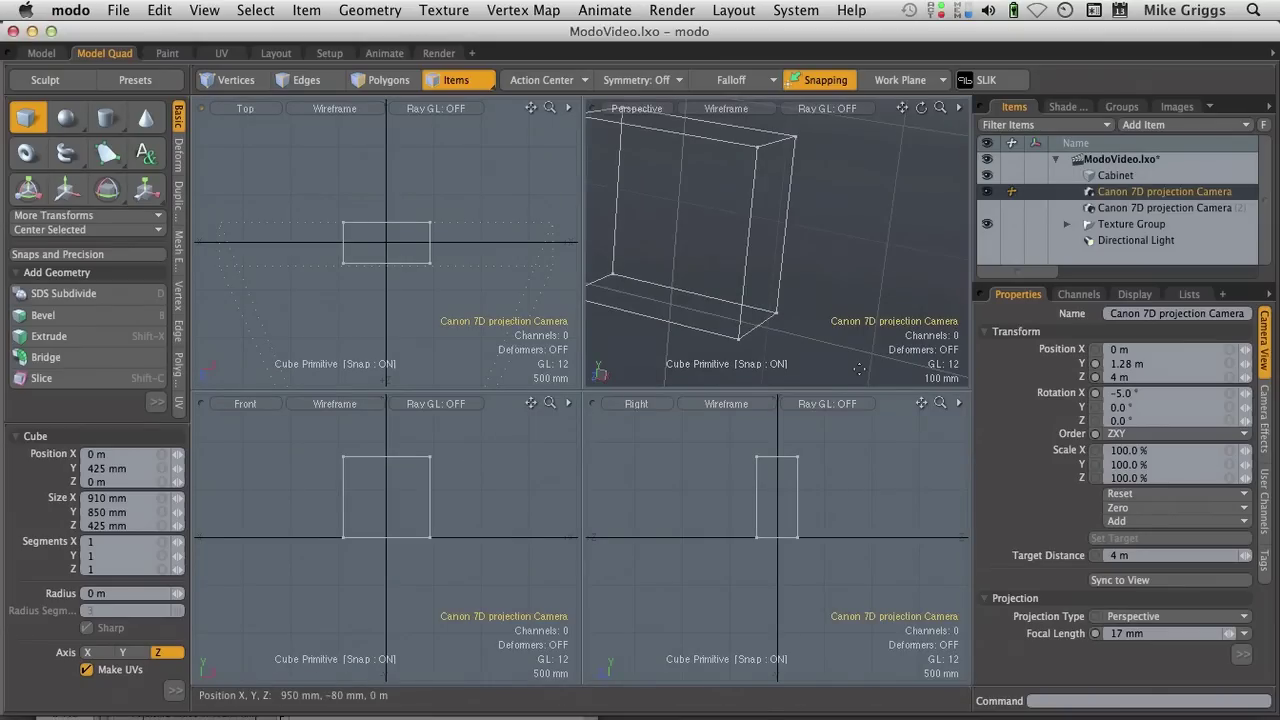
pyautogui.keyDown('ctrl'); pyautogui.keyDown('alt'); pyautogui.moveTo(702, 264); pyautogui.dragTo(505, 240); pyautogui.keyUp('alt'); pyautogui.keyUp('ctrl')
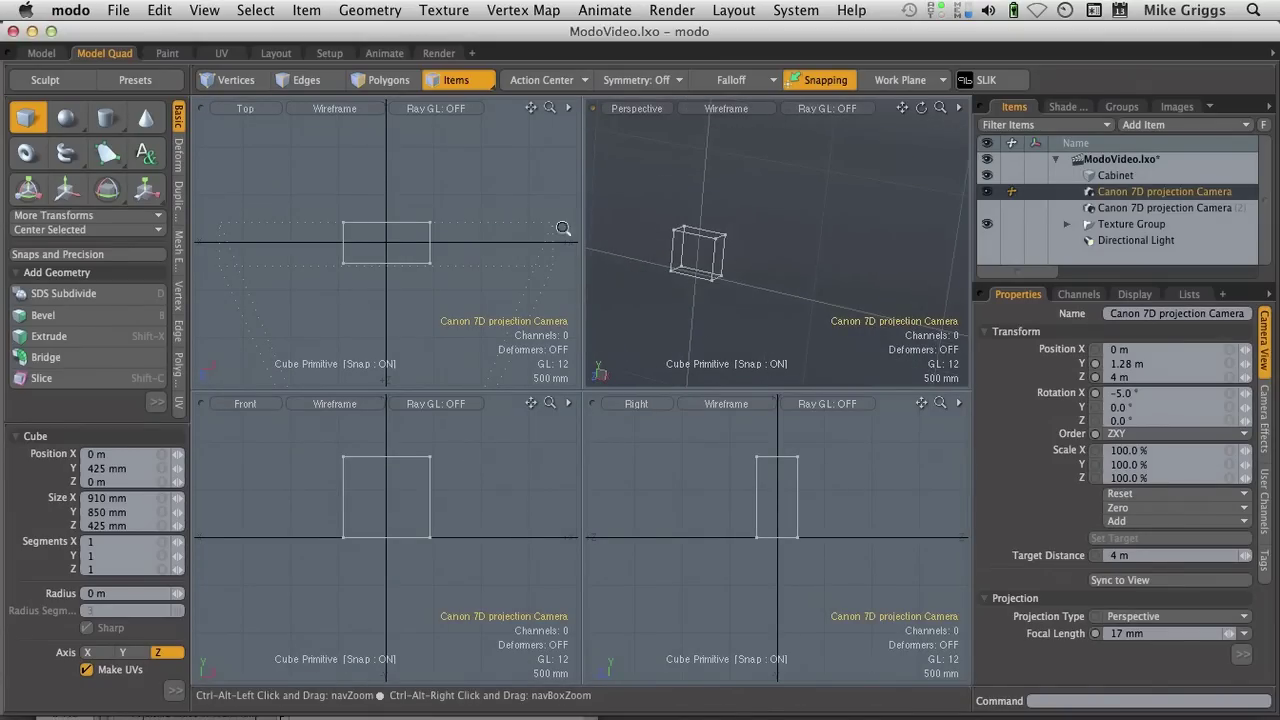
pyautogui.click(627, 112)
pyautogui.moveTo(630, 122)
pyautogui.click(760, 130)
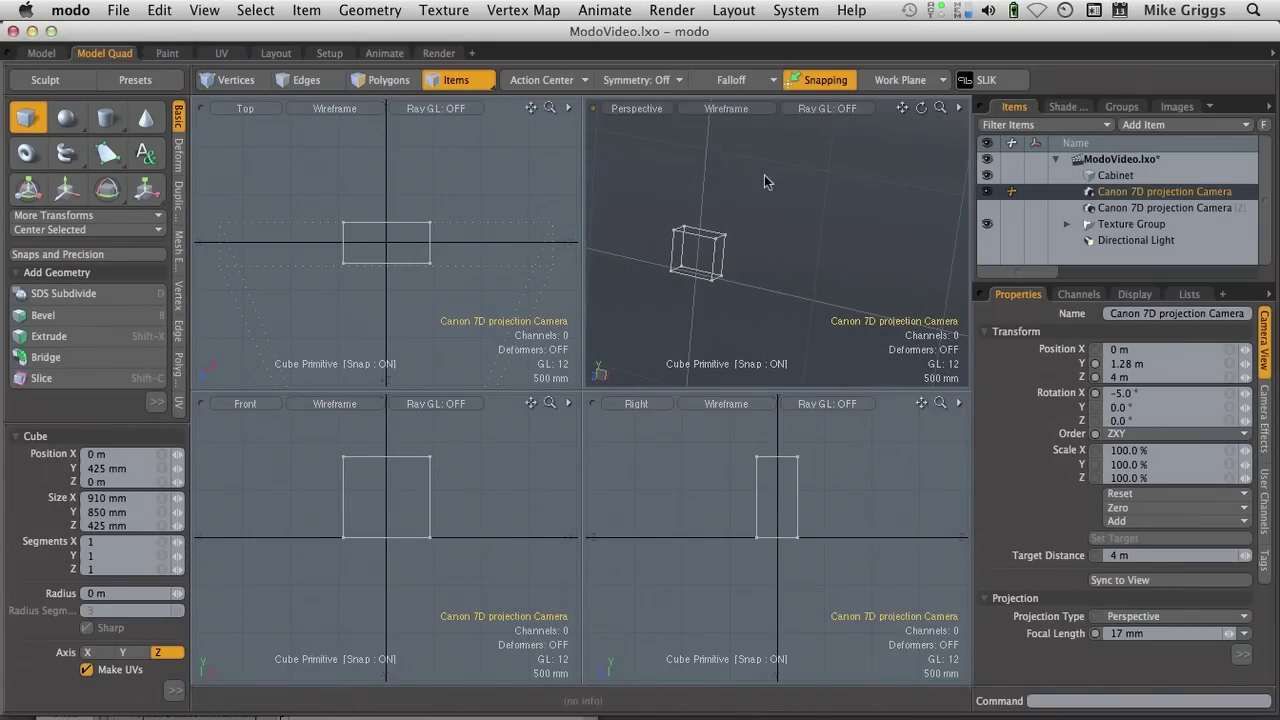
# - Roughly align the camera so the cabinet wireframe overlays the photographed cabinet, at about X 399 mm, Y 1.28 m, Z 1.78 m
pyautogui.keyDown('alt'); pyautogui.moveTo(834, 278); pyautogui.dragTo(1016, 281); pyautogui.keyUp('alt')
pyautogui.moveTo(848, 285)
pyautogui.keyDown('alt'); pyautogui.mouseDown()
pyautogui.moveTo(840, 268)
pyautogui.moveTo(862, 296)
pyautogui.mouseUp(); pyautogui.keyUp('alt')
pyautogui.keyDown('alt'); pyautogui.moveTo(761, 294); pyautogui.dragTo(826, 300); pyautogui.keyUp('alt')
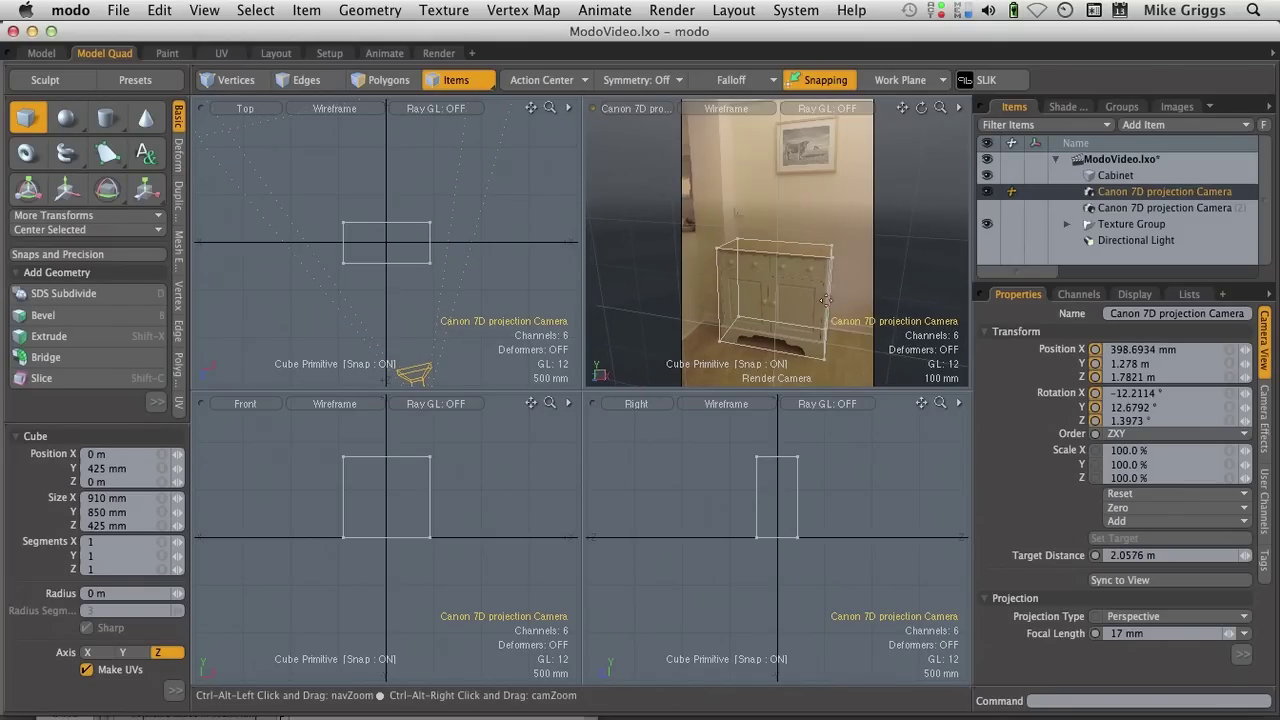
# - Maximize the camera viewport and refine the camera alignment to the photographed cabinet, at about X 483 mm, Y 1.29 m, Z 1.74 m
pyautogui.press('KP_0')
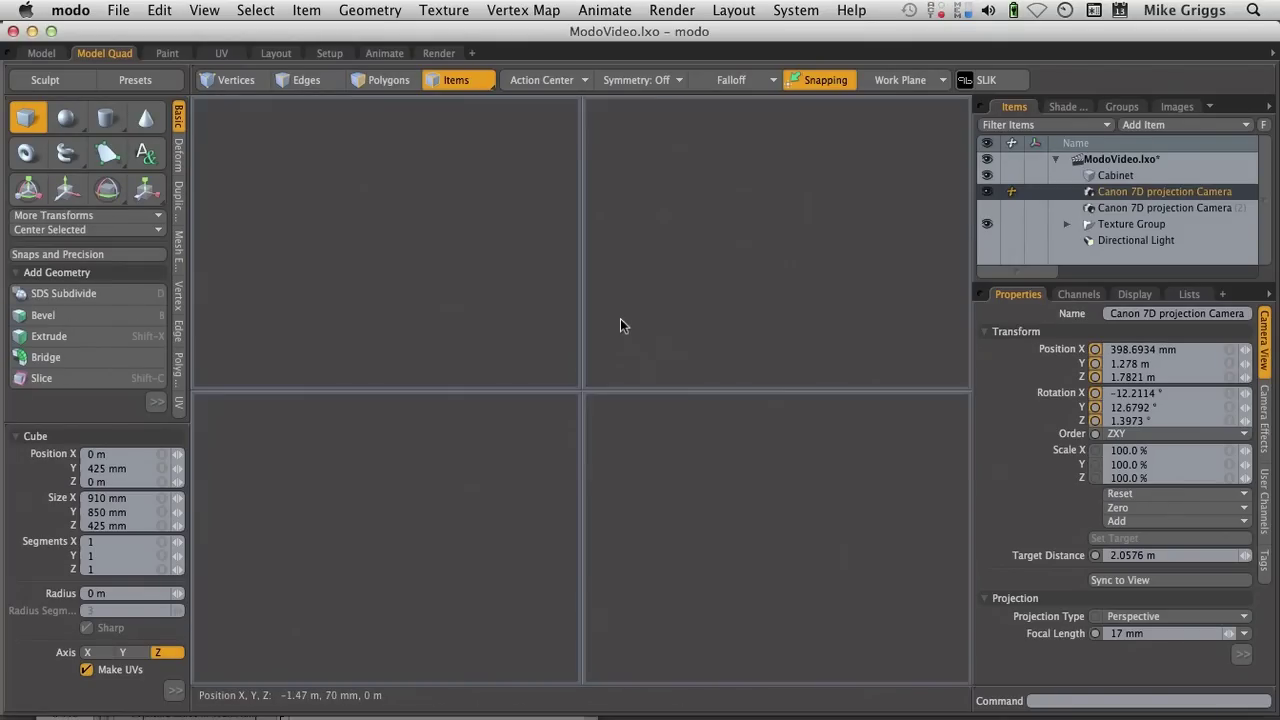
pyautogui.keyDown('alt'); pyautogui.moveTo(578, 560); pyautogui.dragTo(573, 561); pyautogui.keyUp('alt')
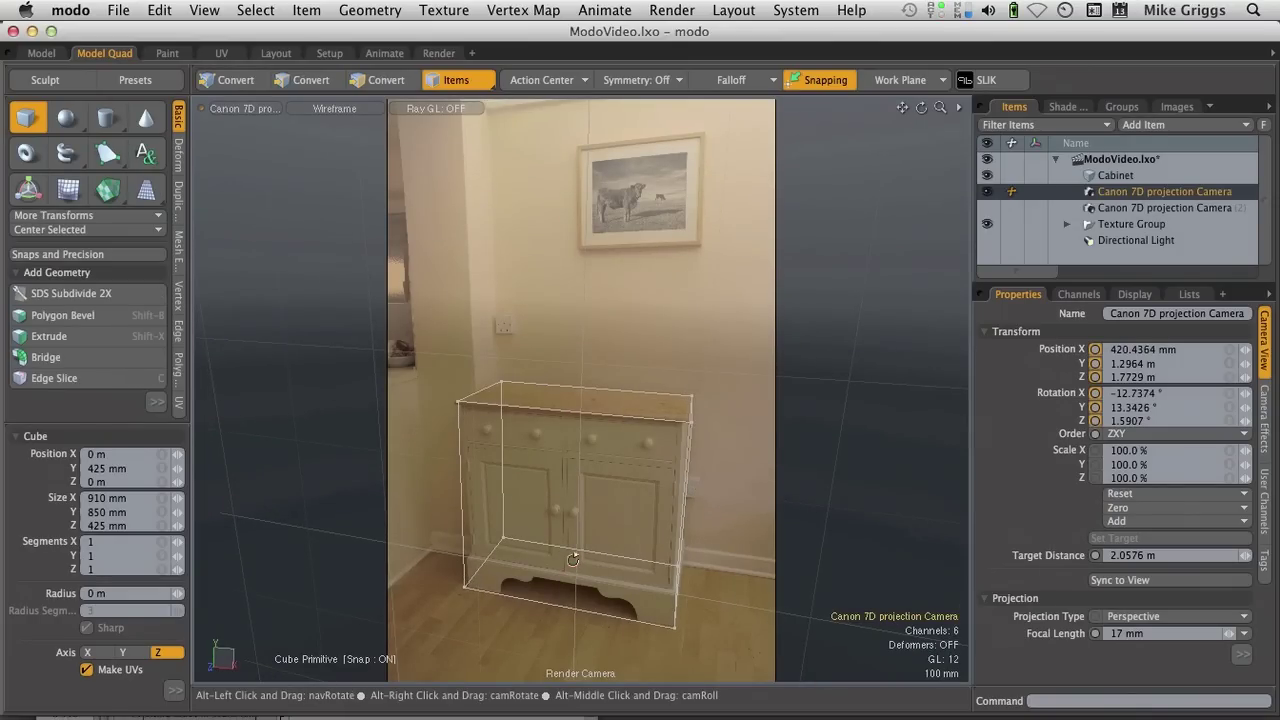
pyautogui.press('shift')
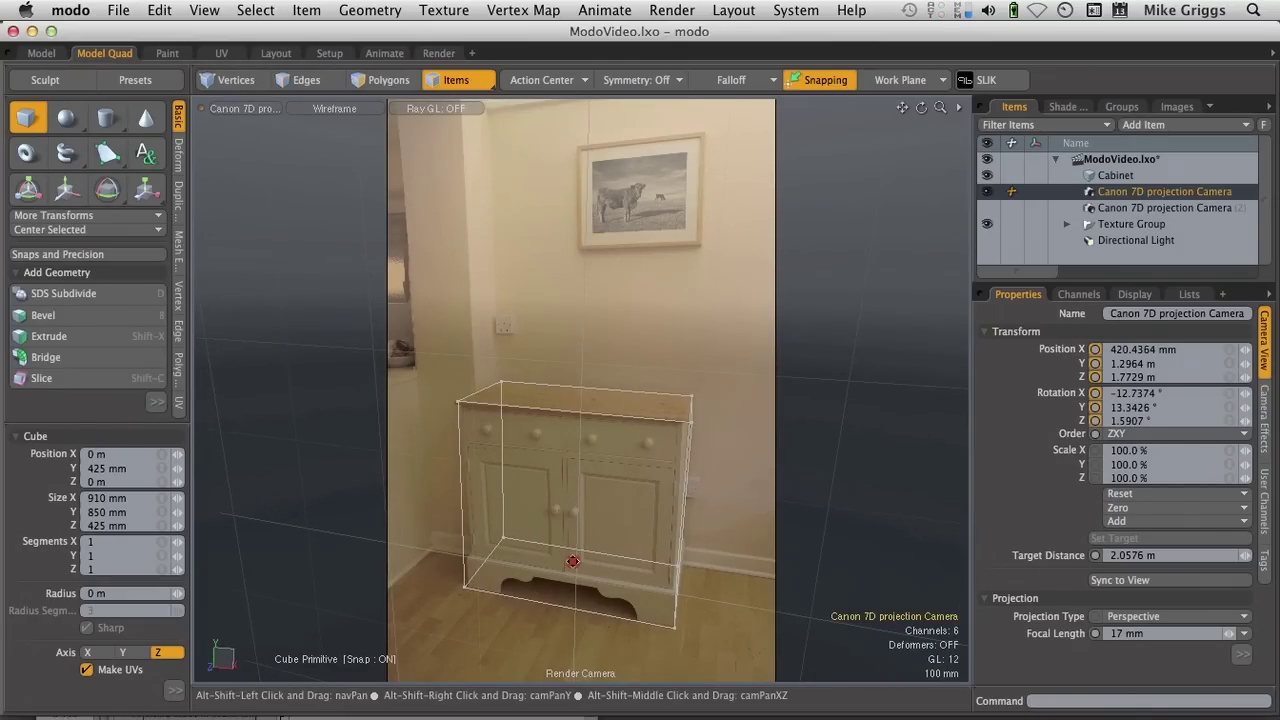
pyautogui.keyDown('alt'); pyautogui.keyDown('shift'); pyautogui.moveTo(573, 561); pyautogui.dragTo(711, 572); pyautogui.keyUp('shift'); pyautogui.keyUp('alt')
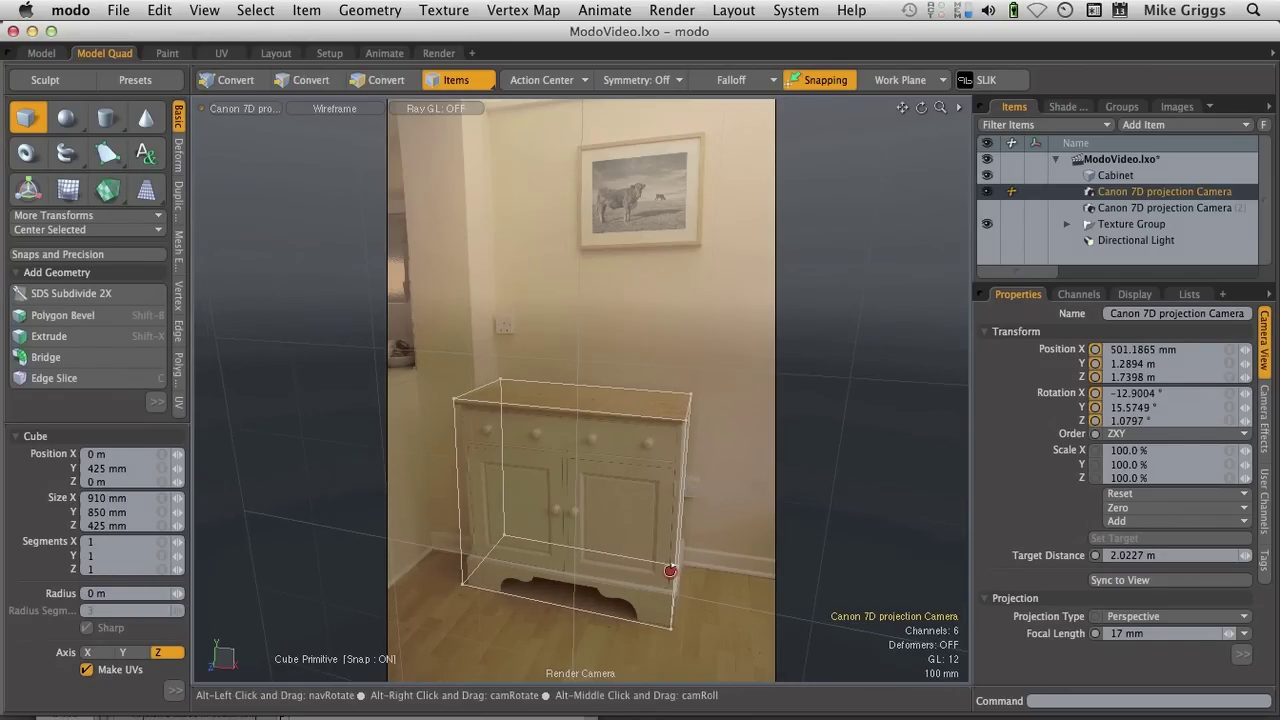
pyautogui.press('shift')
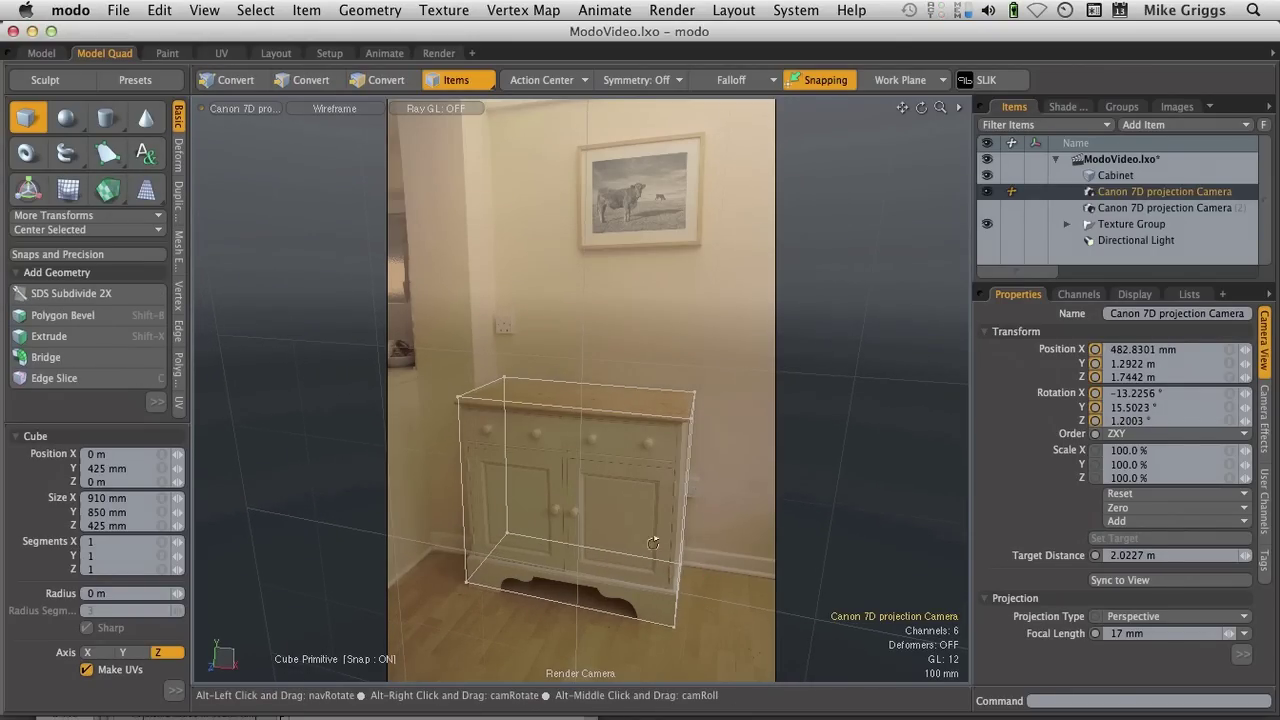
# - Fine-tune the camera's orbit and pan against the cabinet's corners, to about X 469 mm, Y 1.33 m, Z 1.74 m
pyautogui.keyDown('alt'); pyautogui.moveTo(503, 526); pyautogui.dragTo(502, 529); pyautogui.keyUp('alt')
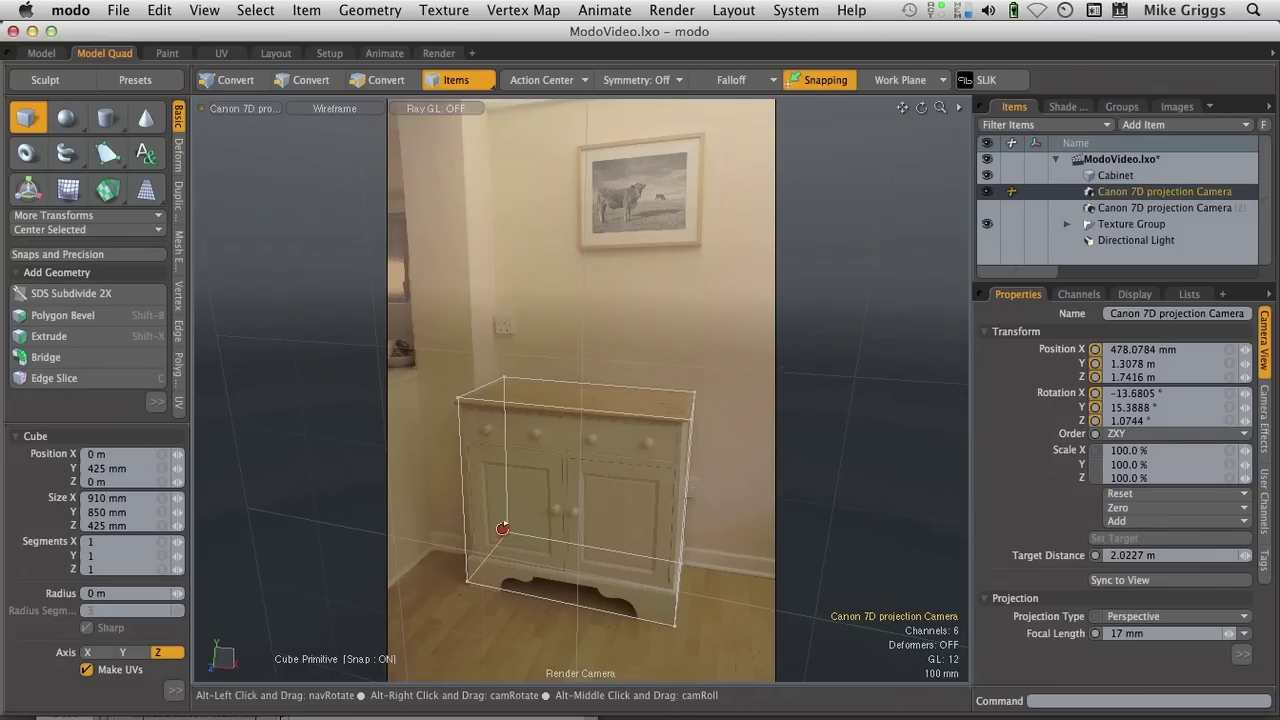
pyautogui.keyDown('alt'); pyautogui.moveTo(398, 579); pyautogui.dragTo(401, 583); pyautogui.keyUp('alt')
pyautogui.keyDown('alt'); pyautogui.keyDown('shift'); pyautogui.moveTo(501, 566); pyautogui.dragTo(501, 562); pyautogui.keyUp('shift'); pyautogui.keyUp('alt')
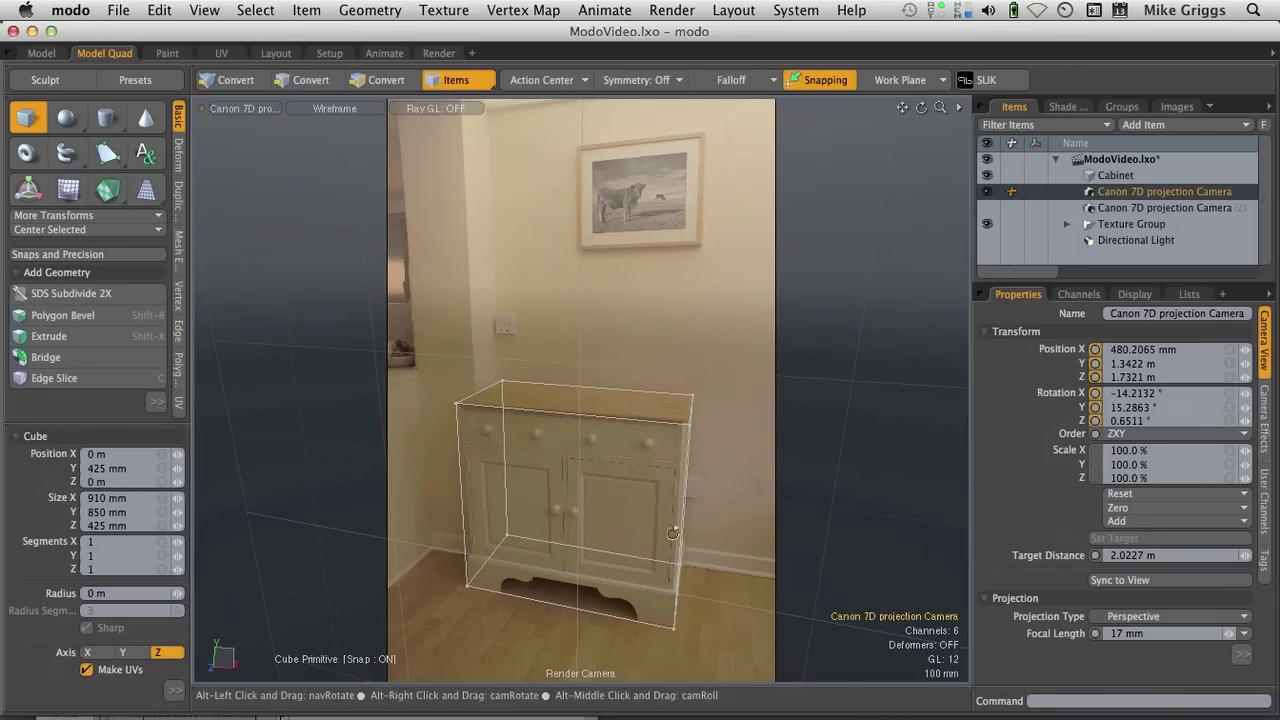
pyautogui.keyDown('alt'); pyautogui.moveTo(690, 525); pyautogui.dragTo(695, 527); pyautogui.keyUp('alt')
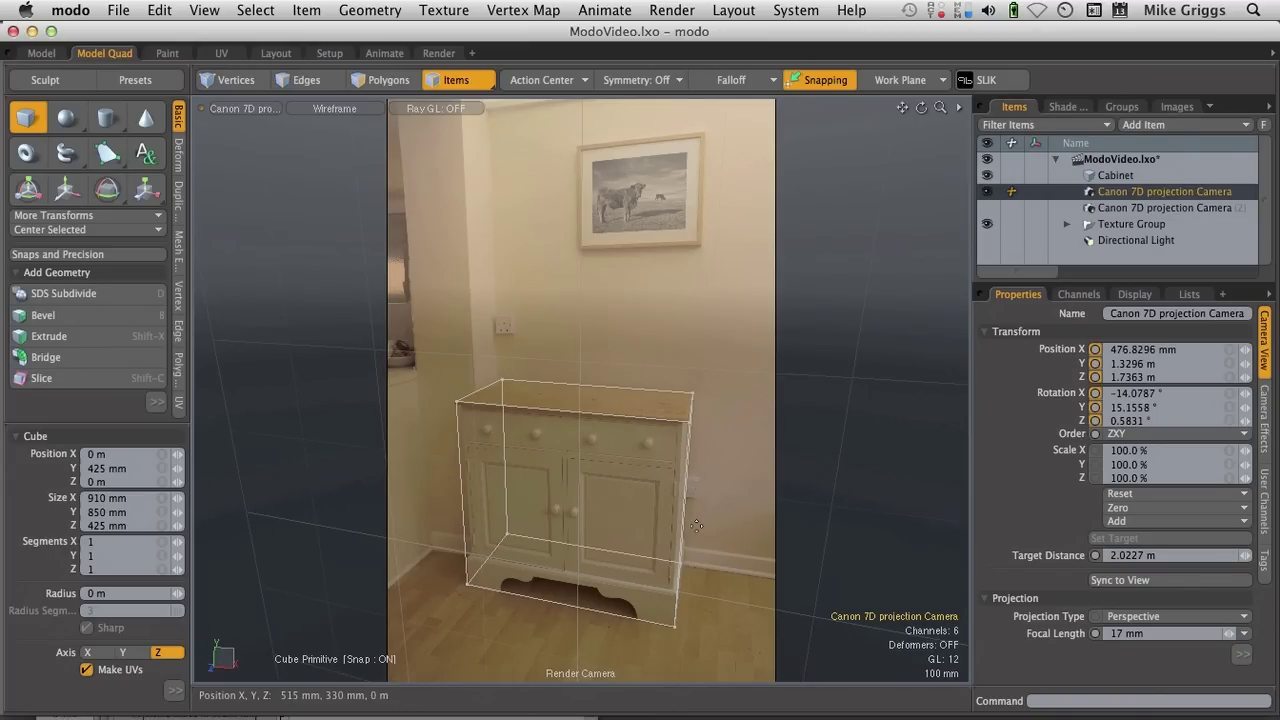
pyautogui.press('alt')
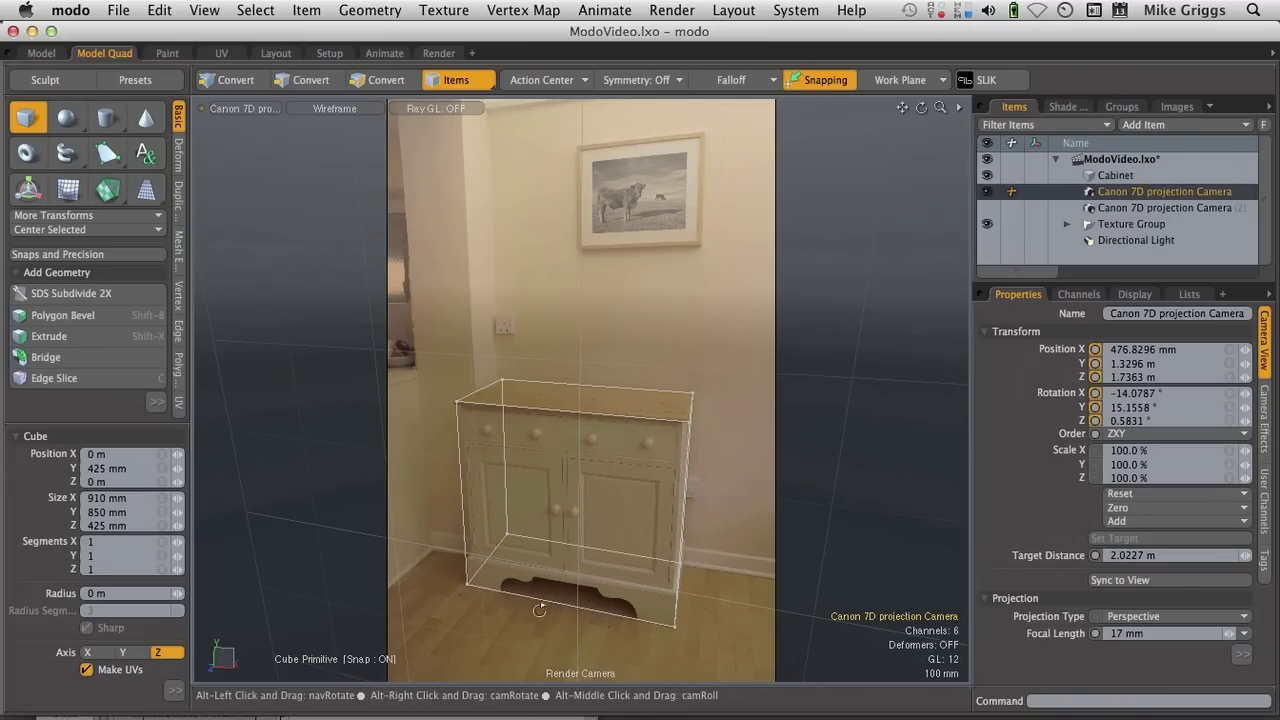
pyautogui.keyDown('alt'); pyautogui.moveTo(504, 622); pyautogui.dragTo(504, 622); pyautogui.keyUp('alt')
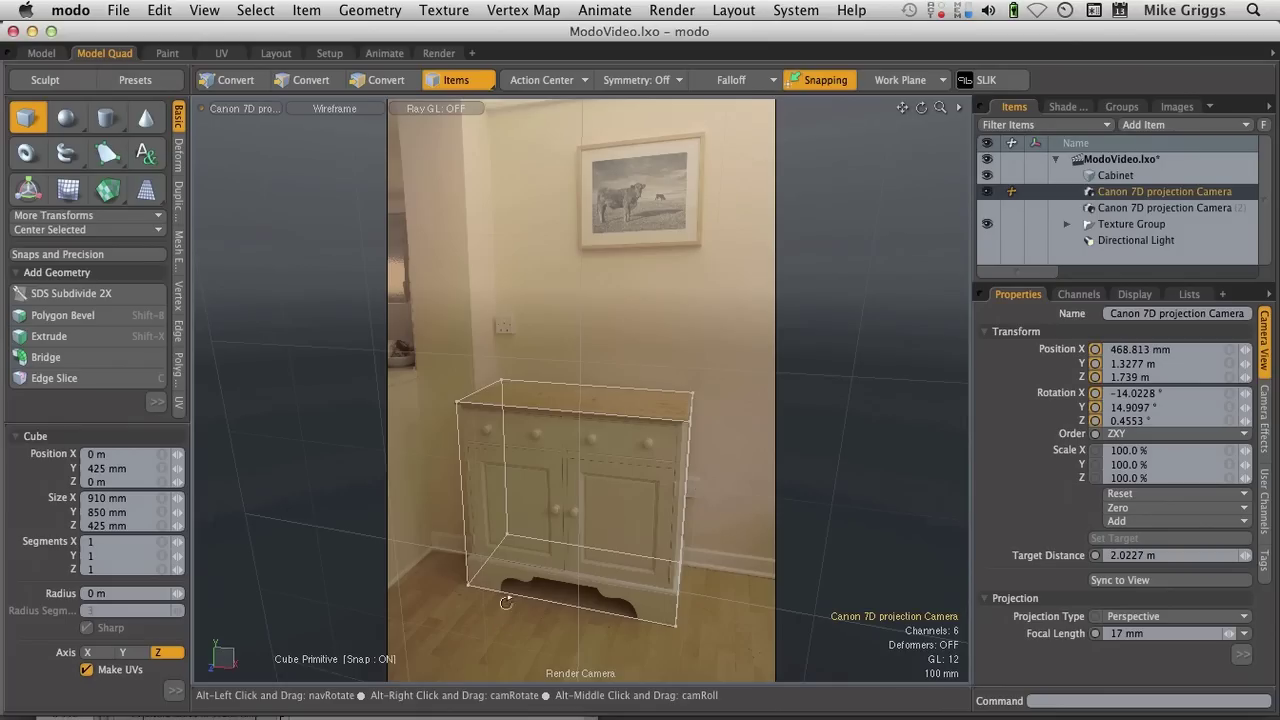
# - Try panning and rotating the projection camera against the photographed cabinet, and undo both adjustments
pyautogui.keyDown('alt'); pyautogui.keyDown('shift'); pyautogui.moveTo(534, 540); pyautogui.dragTo(534, 544); pyautogui.keyUp('shift'); pyautogui.keyUp('alt')
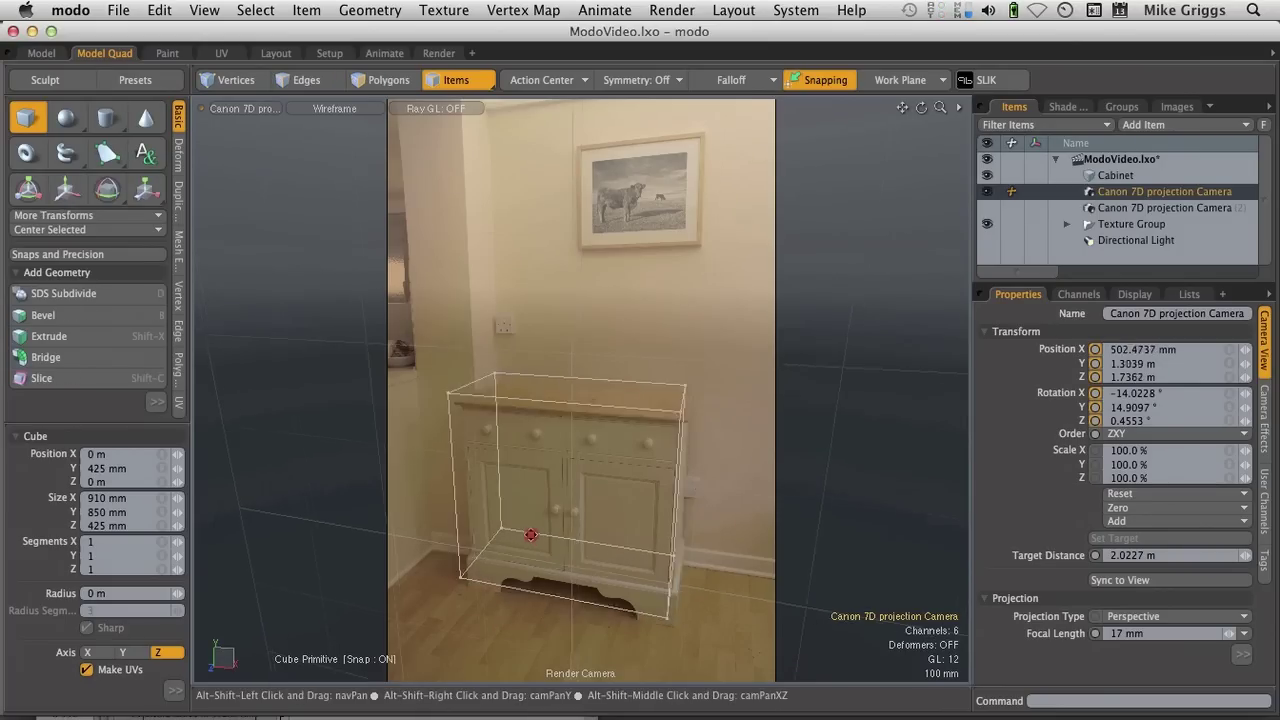
pyautogui.moveTo(648, 549)
pyautogui.keyDown('alt'); pyautogui.mouseDown()
pyautogui.moveTo(636, 553)
pyautogui.moveTo(661, 553)
pyautogui.mouseUp(); pyautogui.keyUp('alt')
pyautogui.press('super+z')
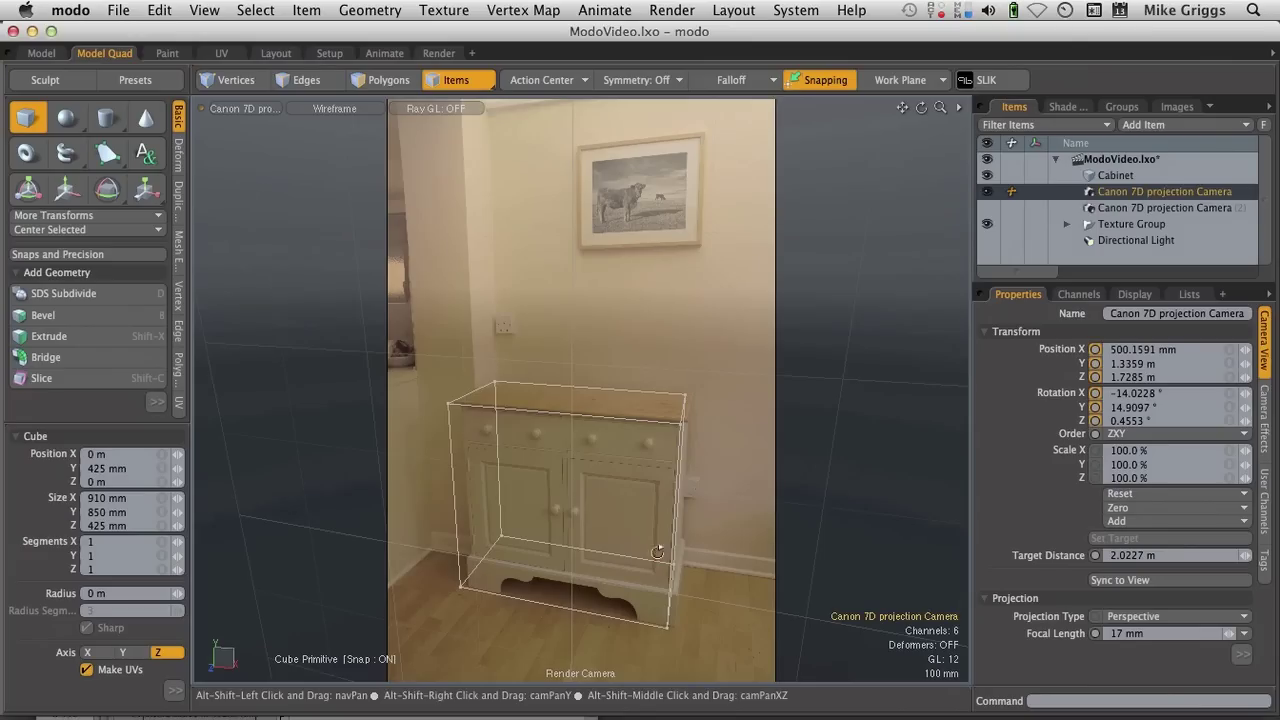
pyautogui.press('super+z')
# - Nudge the camera into its final alignment with the photographed cabinet, at about X 516 mm, Y 1.31 m, Z 1.73 m
pyautogui.moveTo(661, 555)
pyautogui.keyDown('alt'); pyautogui.keyDown('shift'); pyautogui.mouseDown()
pyautogui.moveTo(678, 556)
pyautogui.moveTo(668, 553)
pyautogui.mouseUp(); pyautogui.keyUp('shift'); pyautogui.keyUp('alt')
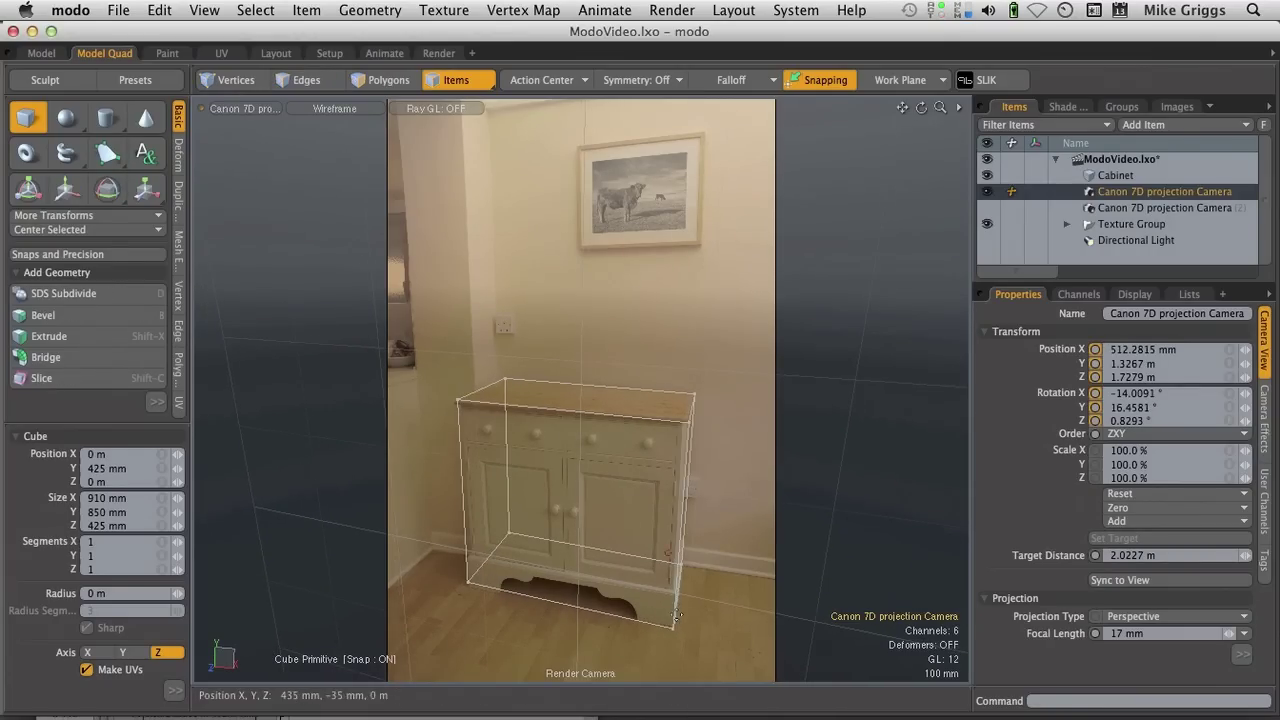
pyautogui.keyDown('alt'); pyautogui.moveTo(692, 630); pyautogui.dragTo(695, 627); pyautogui.keyUp('alt')
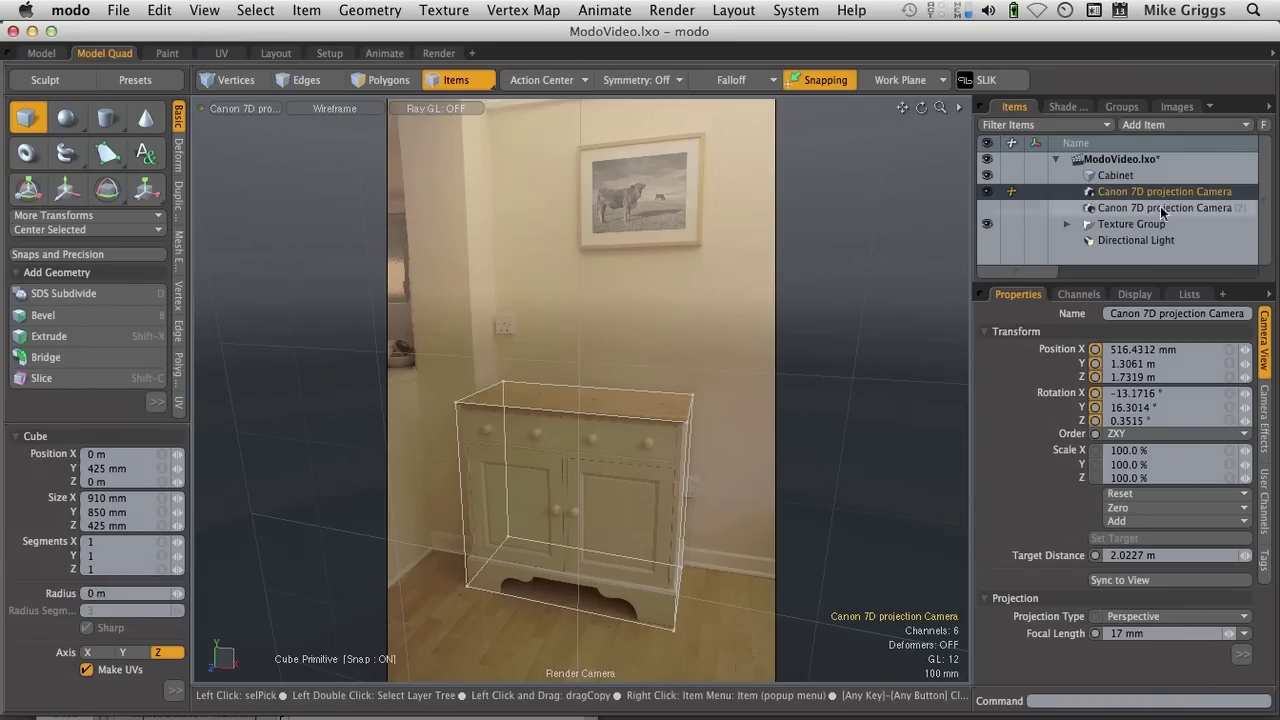
# - Assign a new material named Cabinet Start Texture to all polygons of the cabinet box
pyautogui.click(1067, 107)
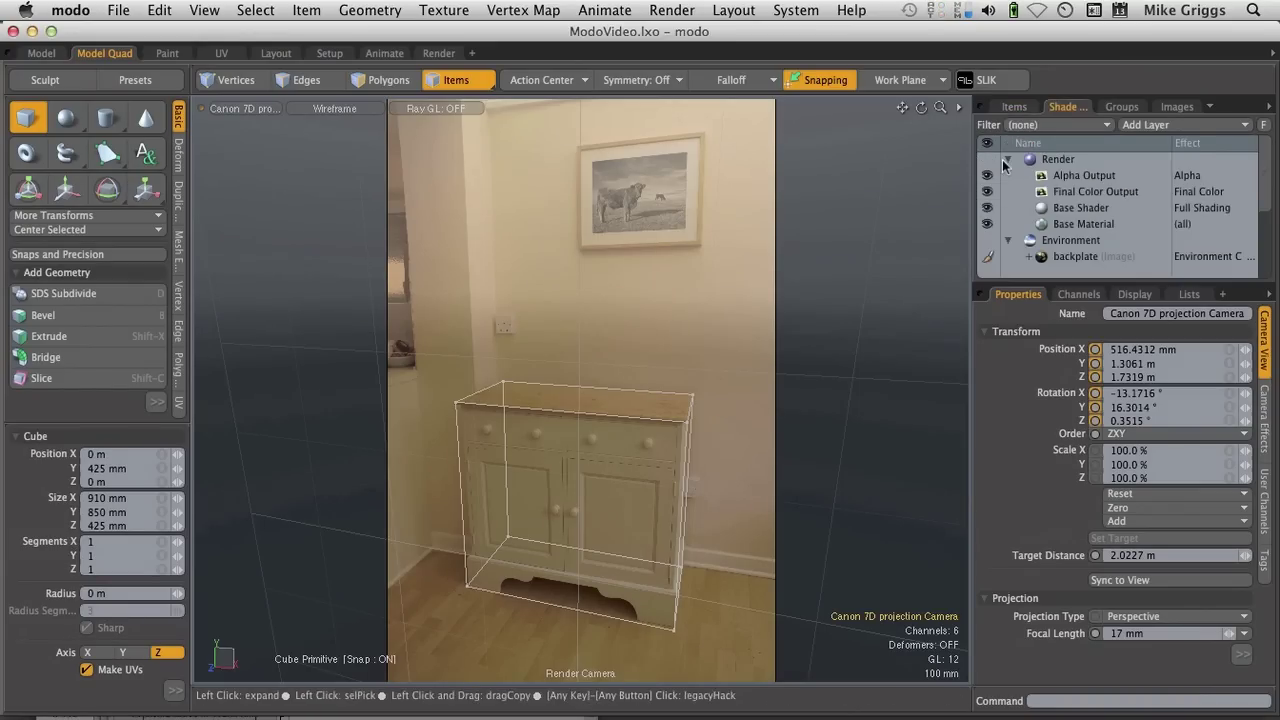
pyautogui.click(1014, 108)
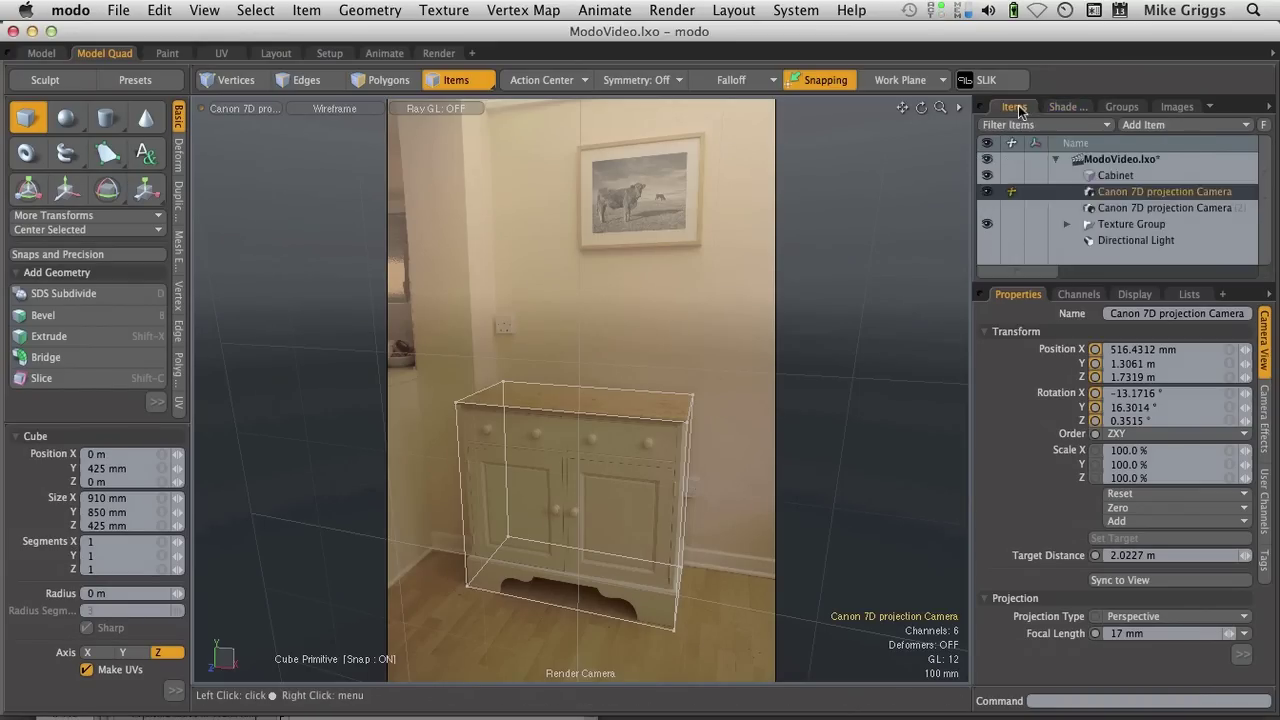
pyautogui.click(393, 82)
pyautogui.write('mC')
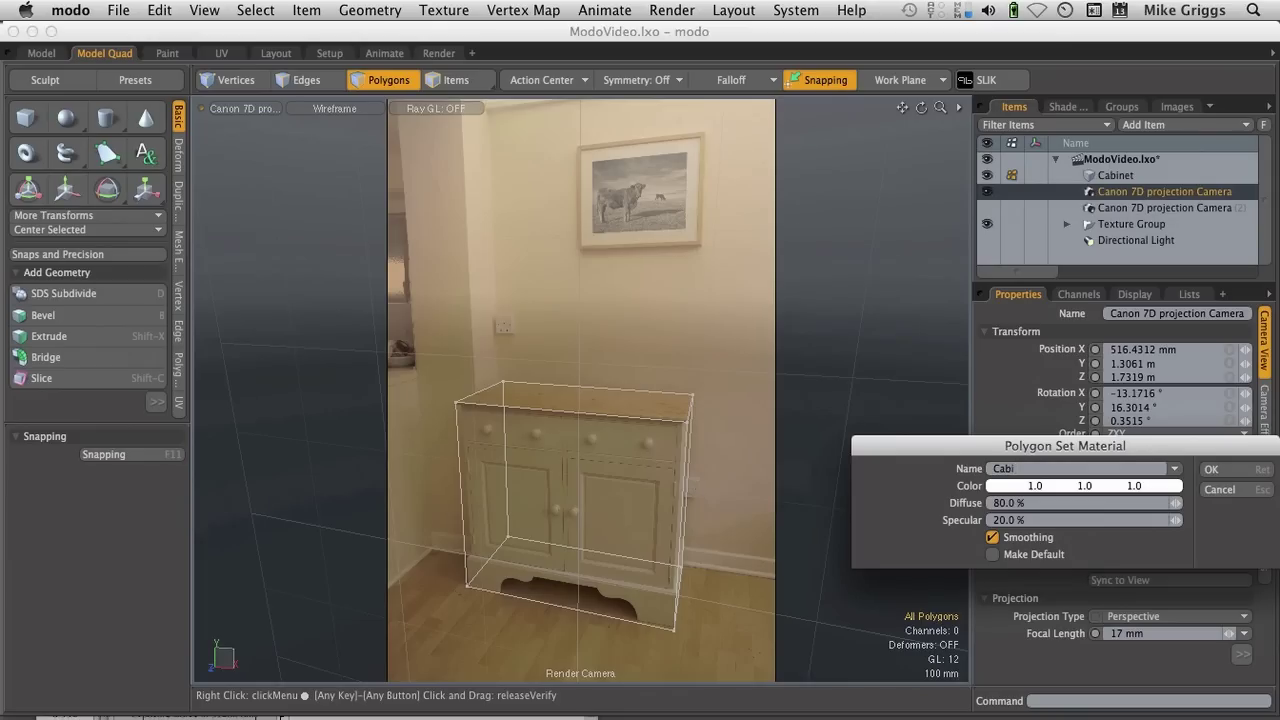
pyautogui.write('abinet Start Texture')
pyautogui.press('Return')
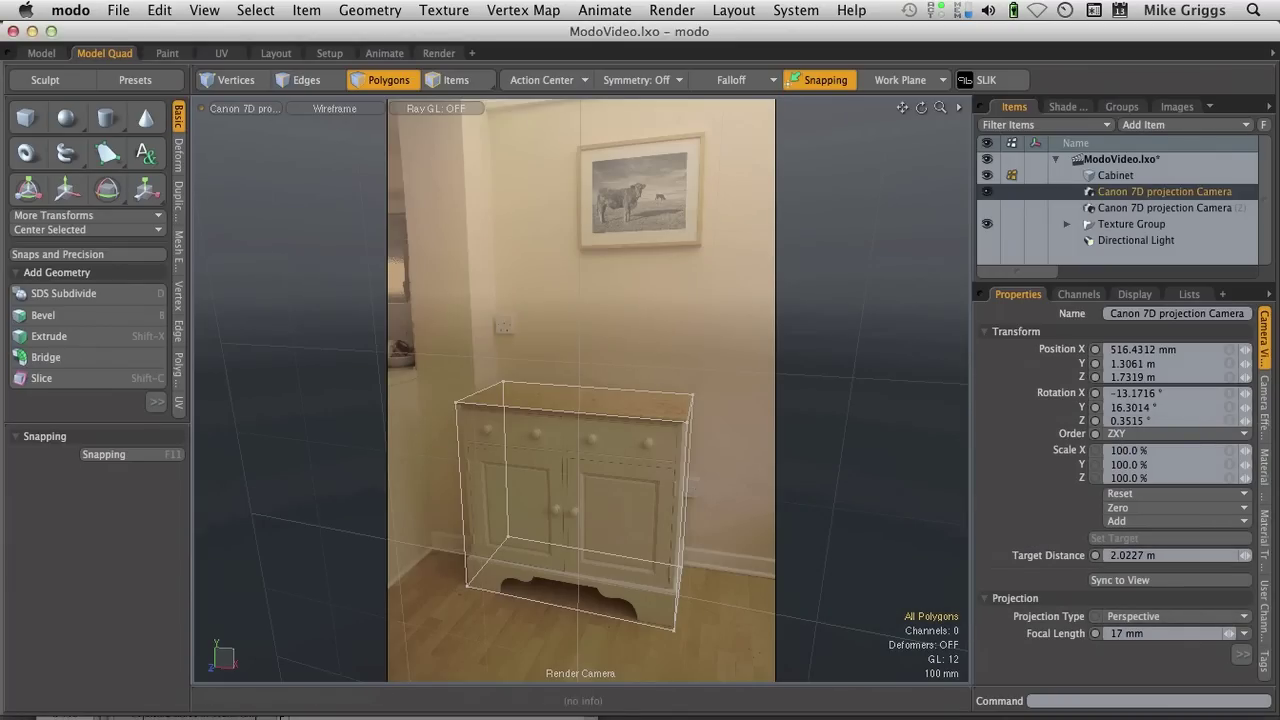
# - Open the Render layout and set the render preview to look through the original Canon 7D projection Camera
pyautogui.press('super+Tab')
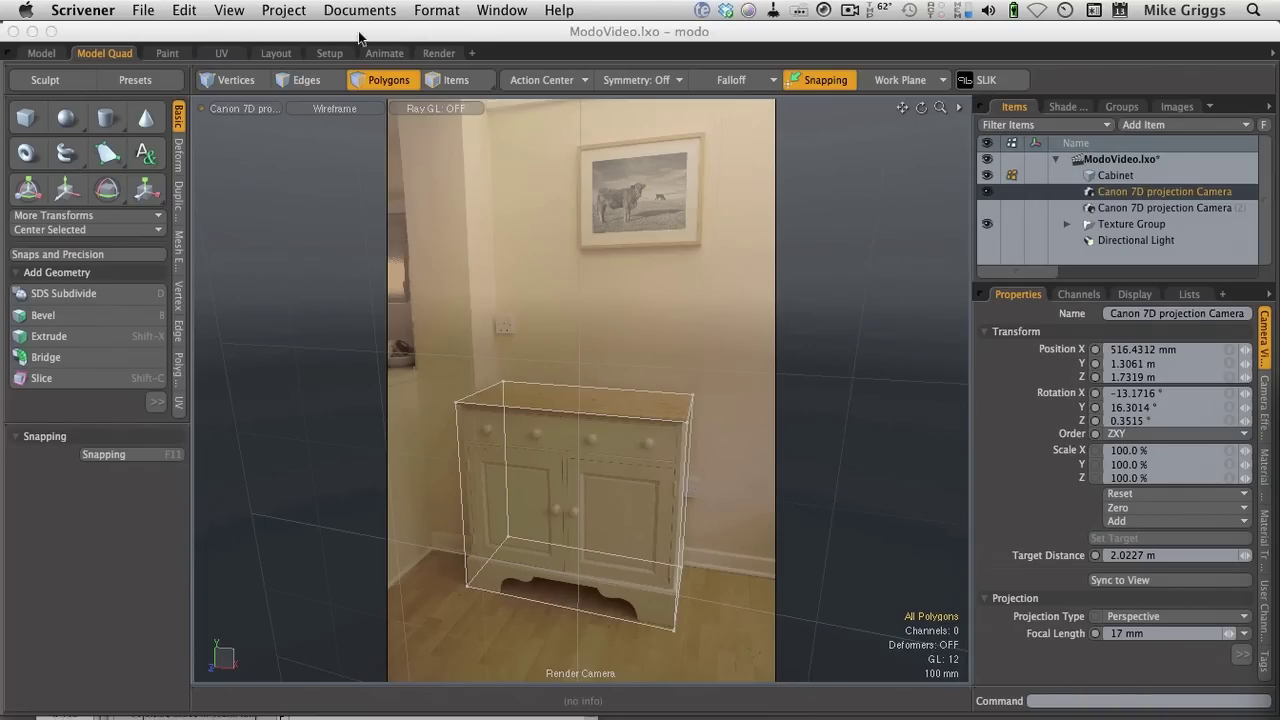
pyautogui.click(436, 54)
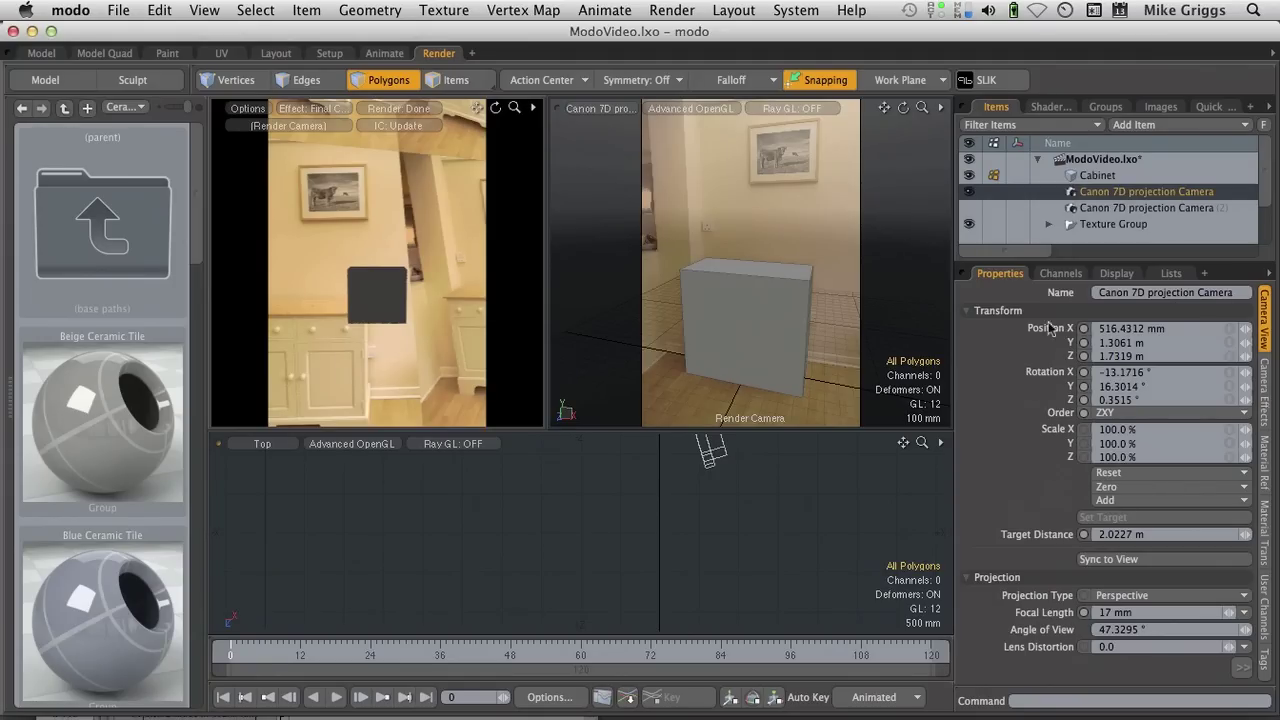
pyautogui.click(265, 127)
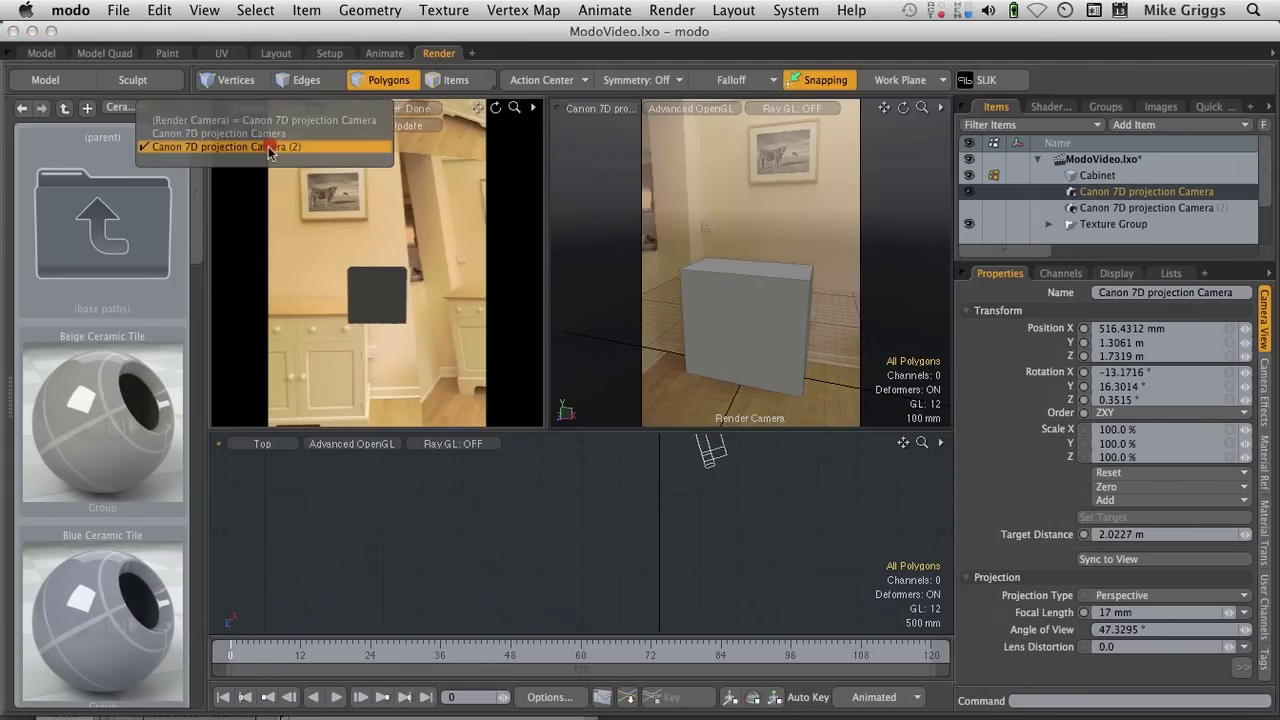
pyautogui.click(272, 143)
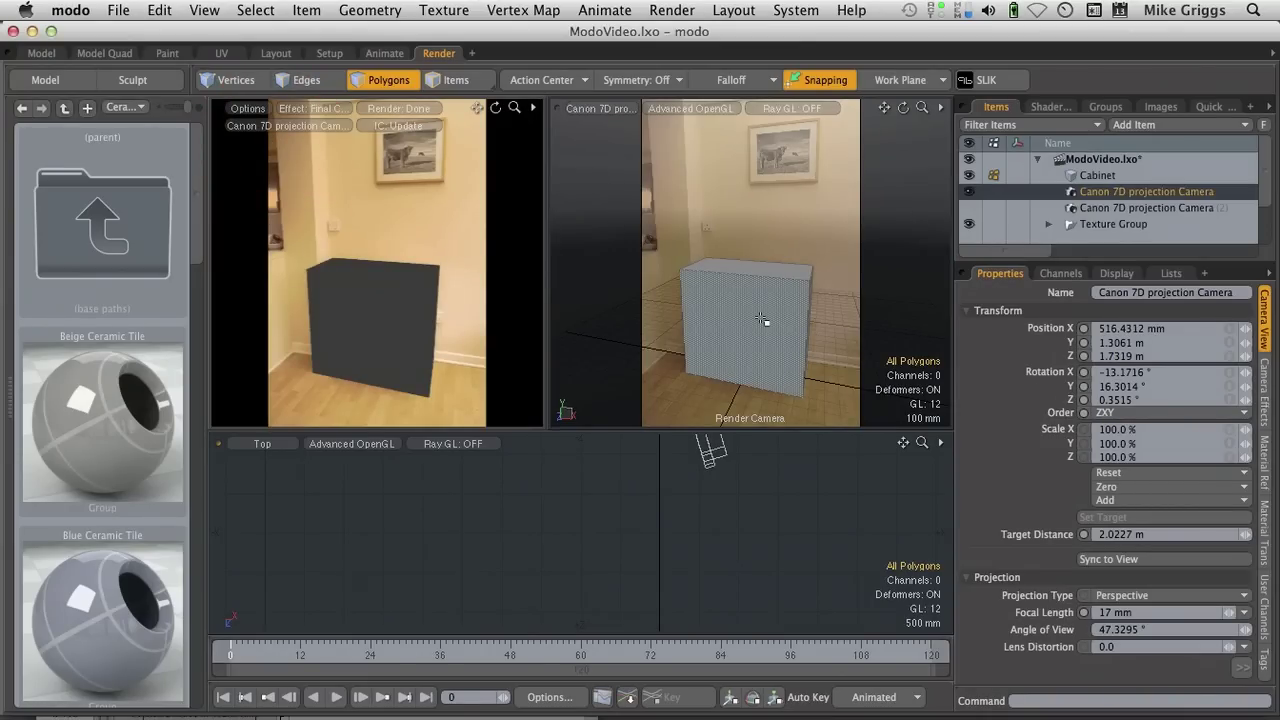
# - Add backplate.tif from the Cabinet folder as an image map layer in the Cabinet Start Texture material group
pyautogui.click(1045, 106)
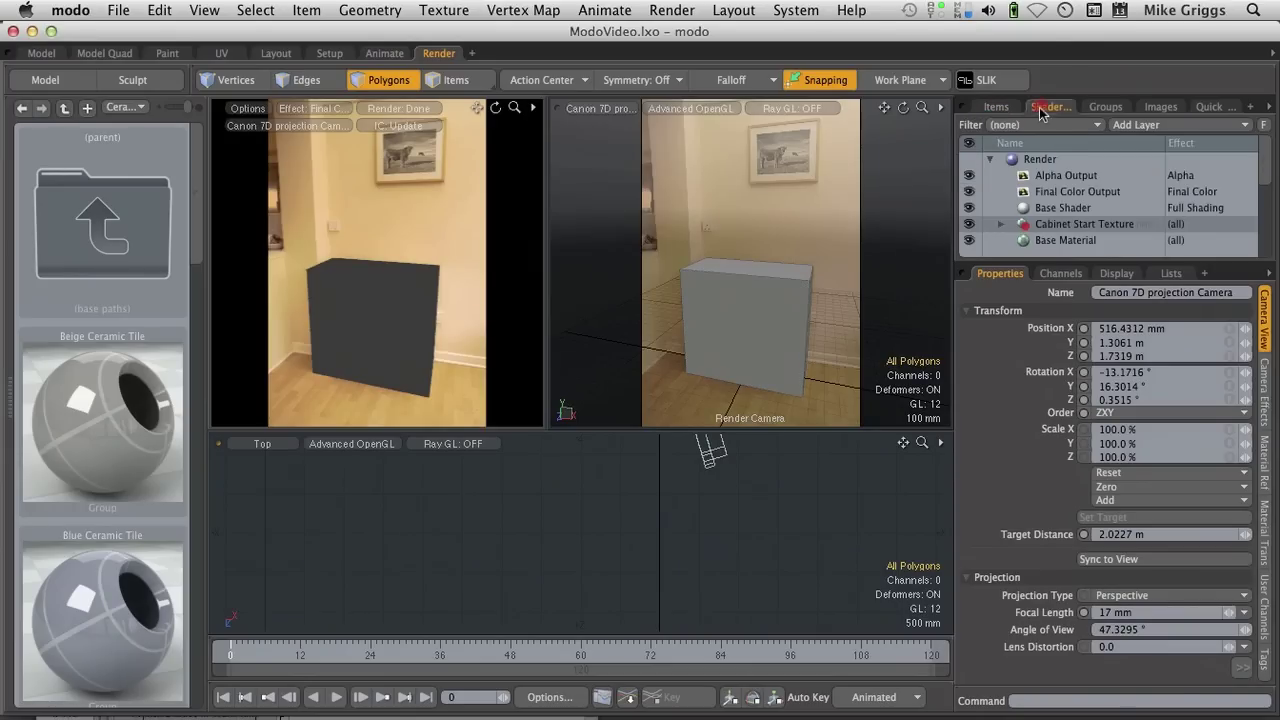
pyautogui.click(1001, 224)
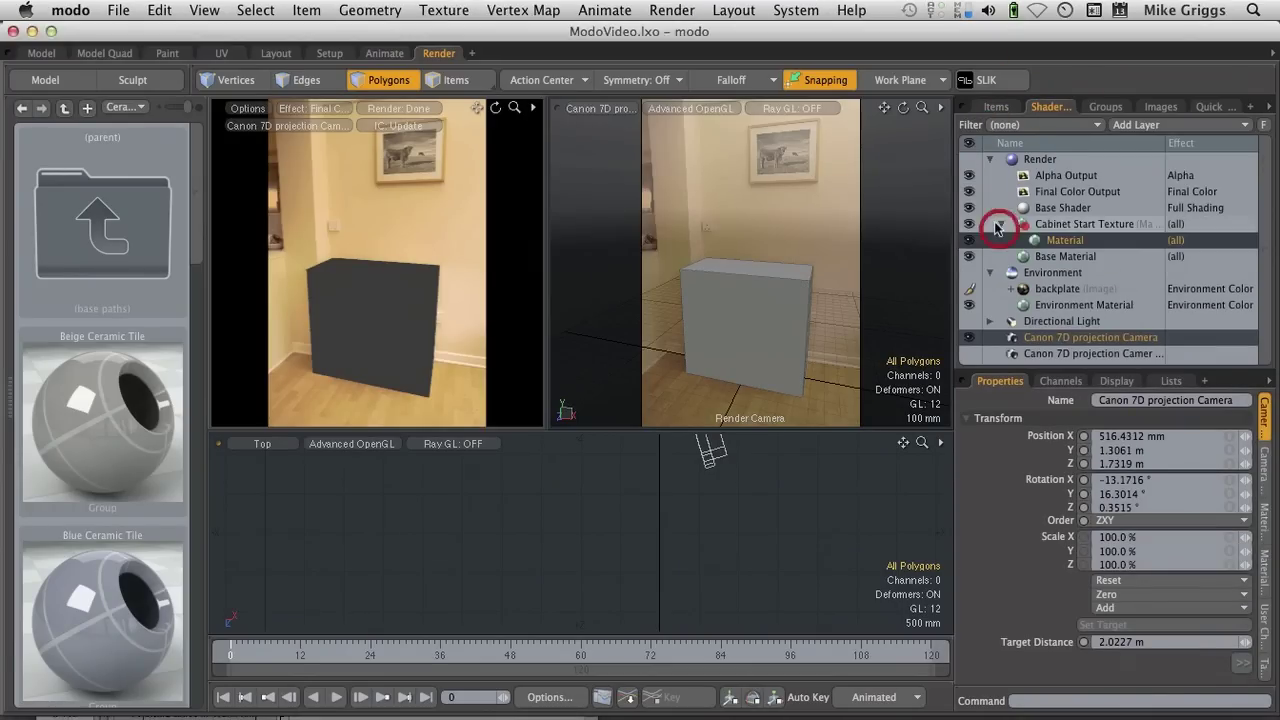
pyautogui.click(1150, 124)
pyautogui.moveTo(1177, 187)
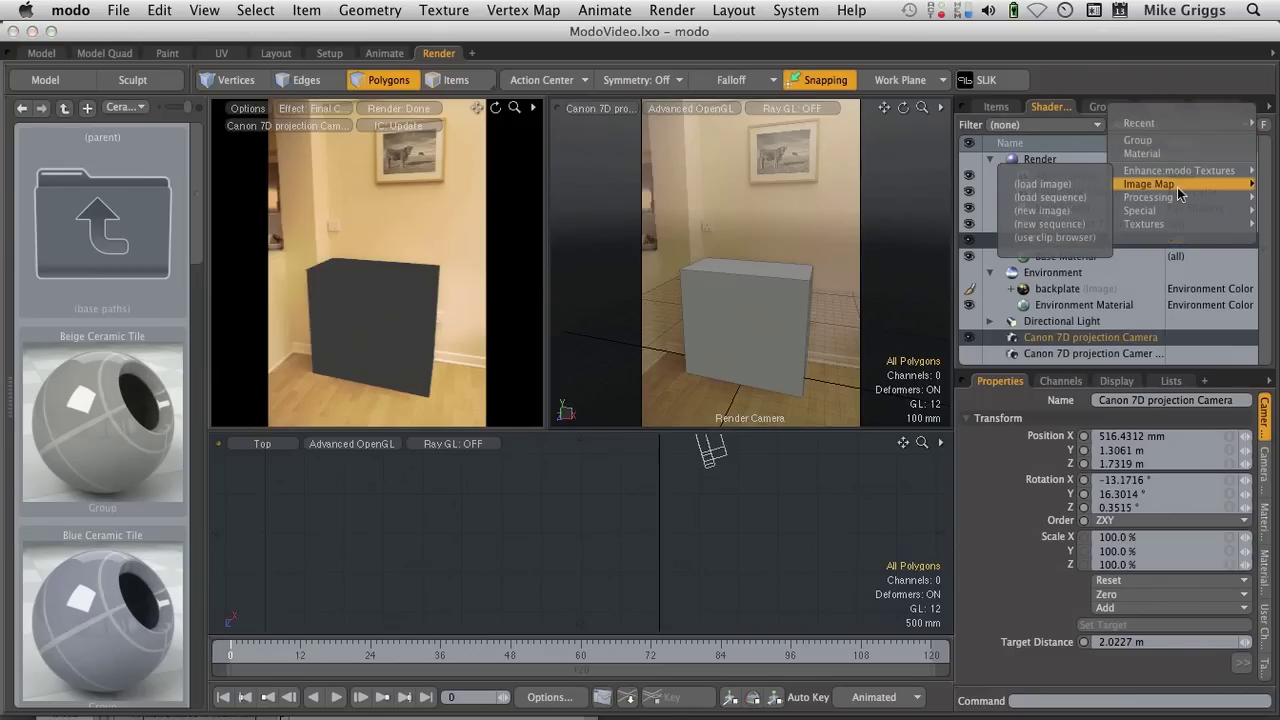
pyautogui.click(1061, 184)
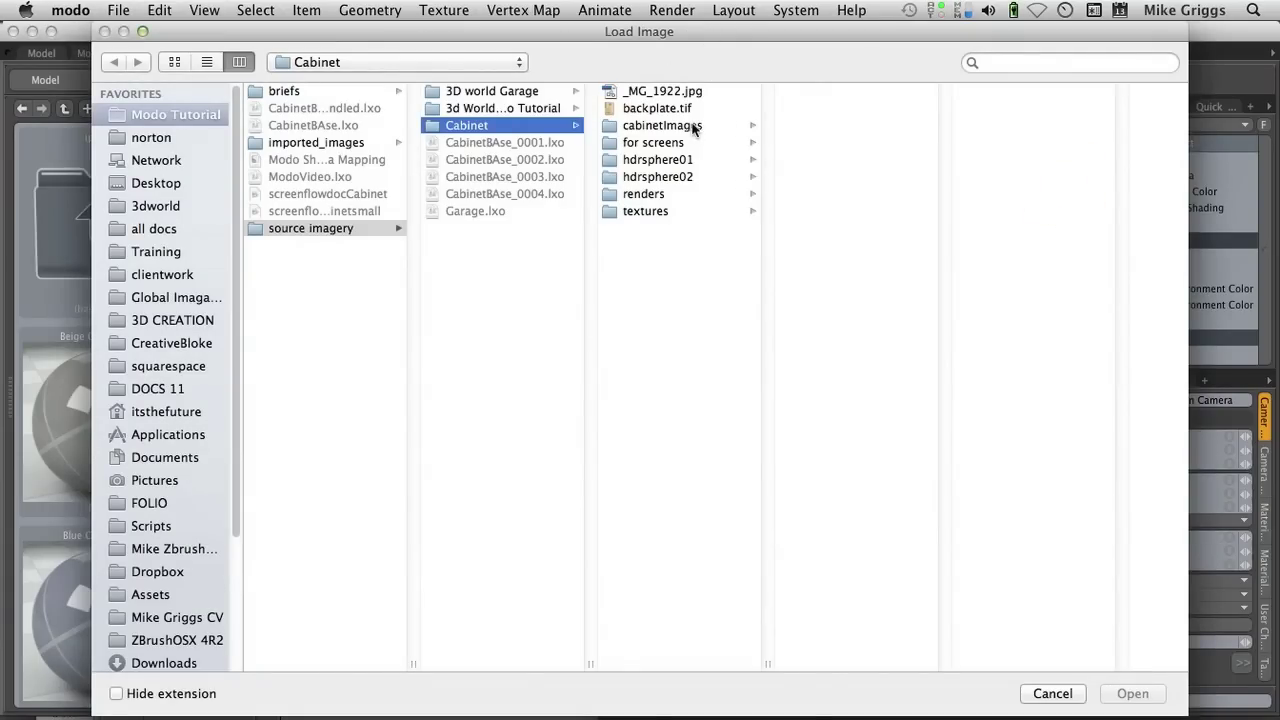
pyautogui.click(684, 106)
pyautogui.click(1120, 692)
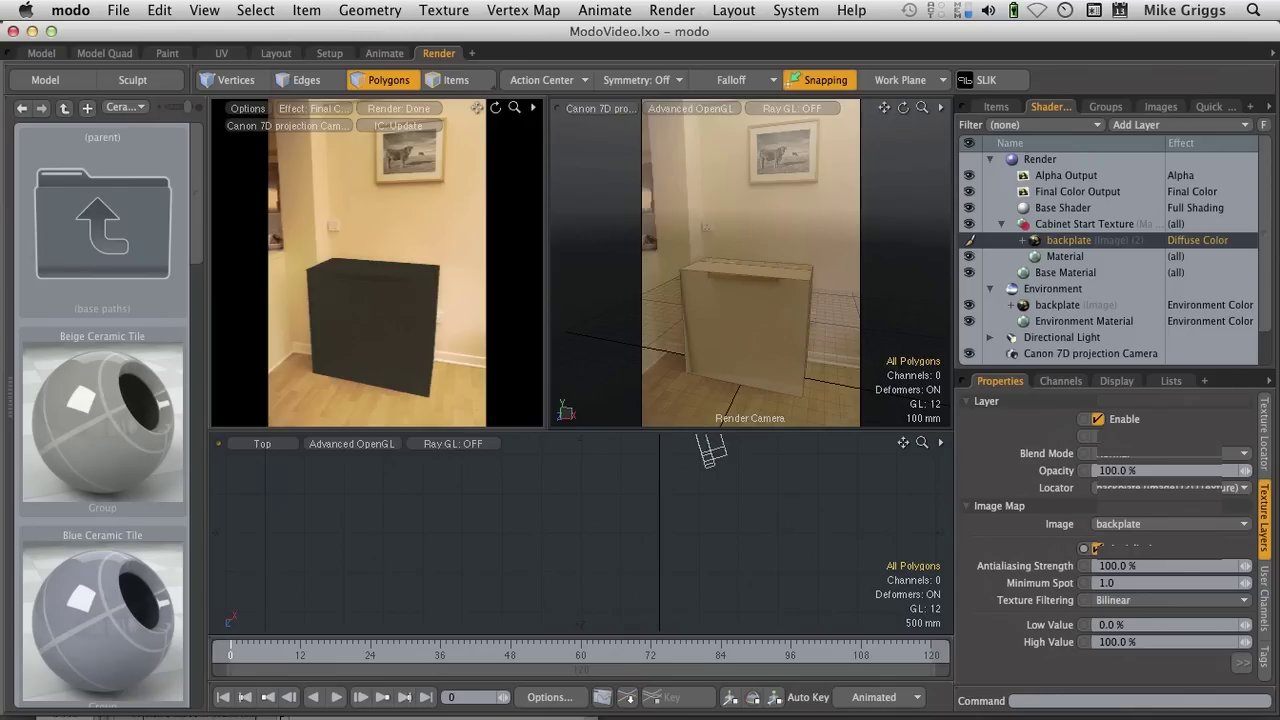
# - Set the backplate image layer's texture locator to Front Projection, using the original Canon 7D projection Camera as projection camera
pyautogui.press('super+Tab')
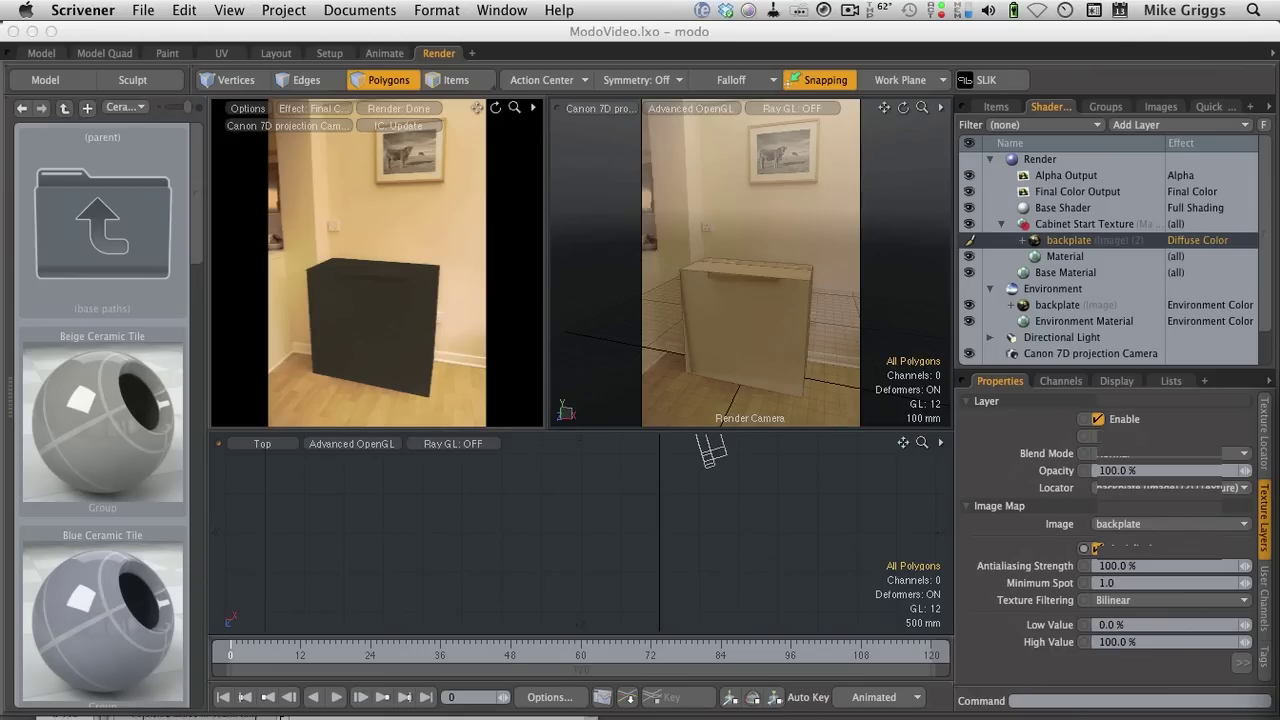
pyautogui.click(1262, 428)
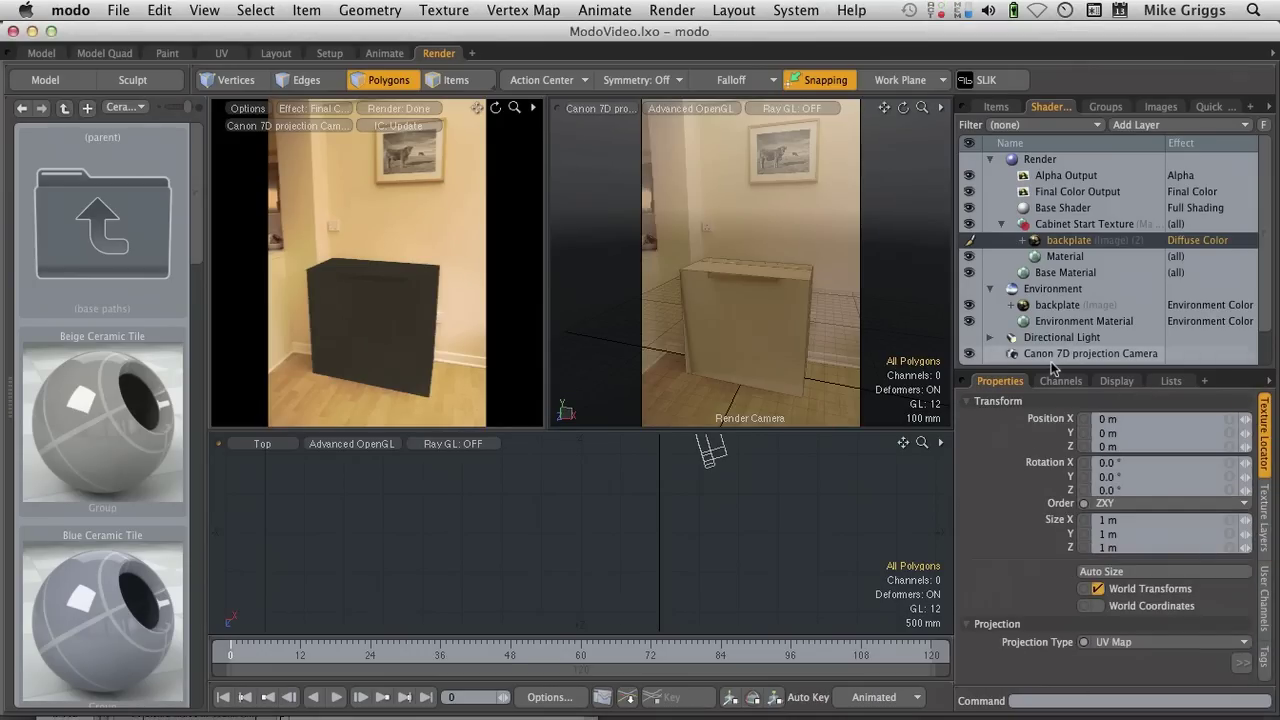
pyautogui.moveTo(1052, 367); pyautogui.dragTo(1078, 294)
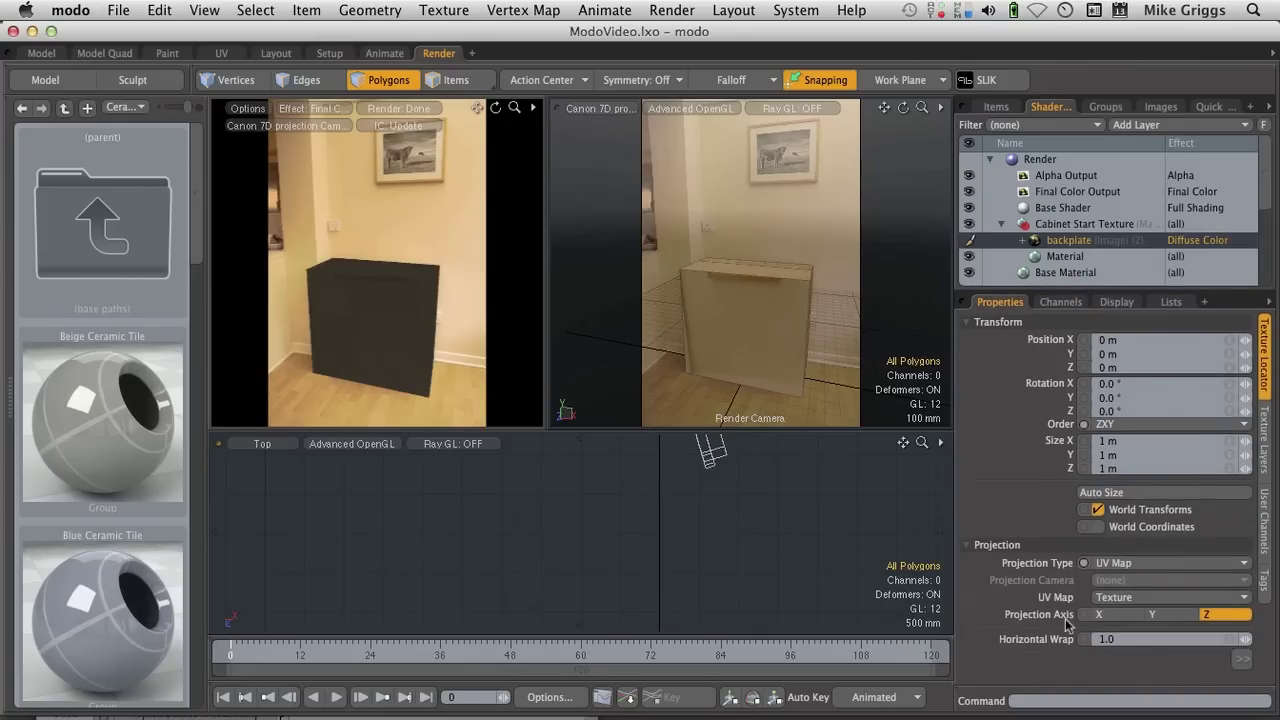
pyautogui.click(1093, 566)
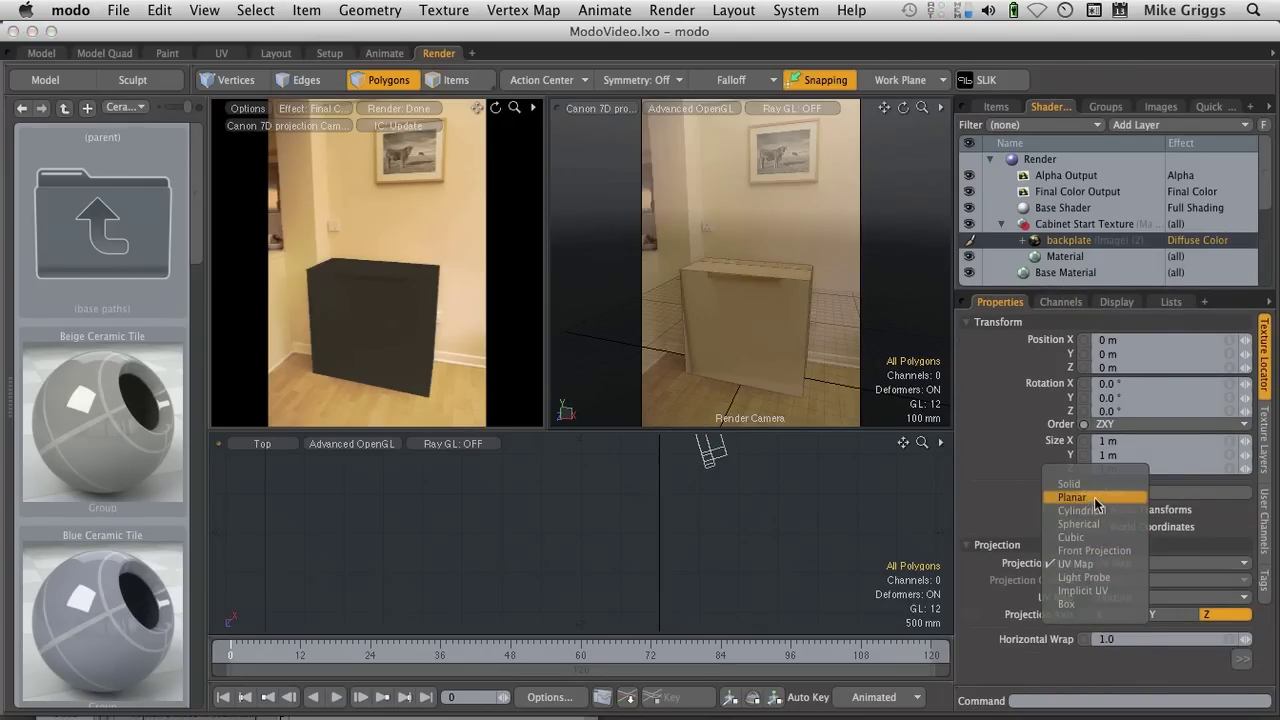
pyautogui.click(1097, 551)
pyautogui.click(1115, 581)
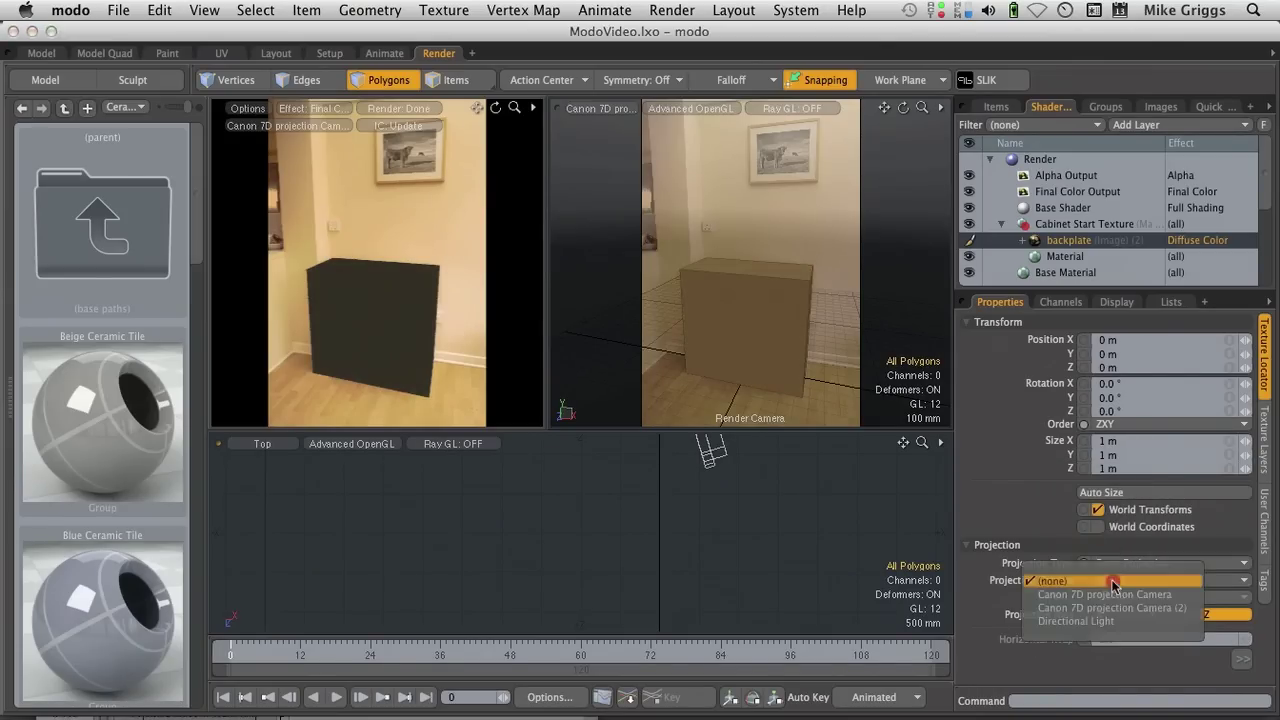
pyautogui.click(1111, 598)
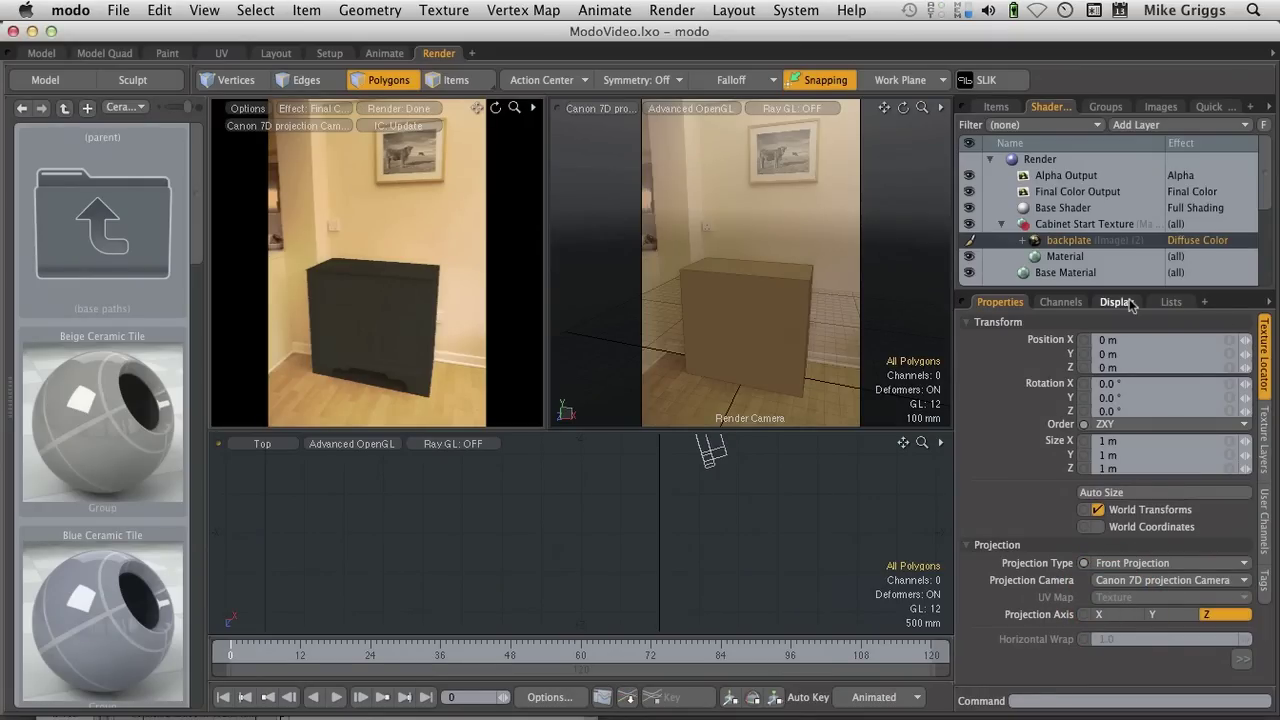
# - Set the Cabinet Start Texture material's diffuse amount to 100% and its specular amount to 0%
pyautogui.click(1057, 259)
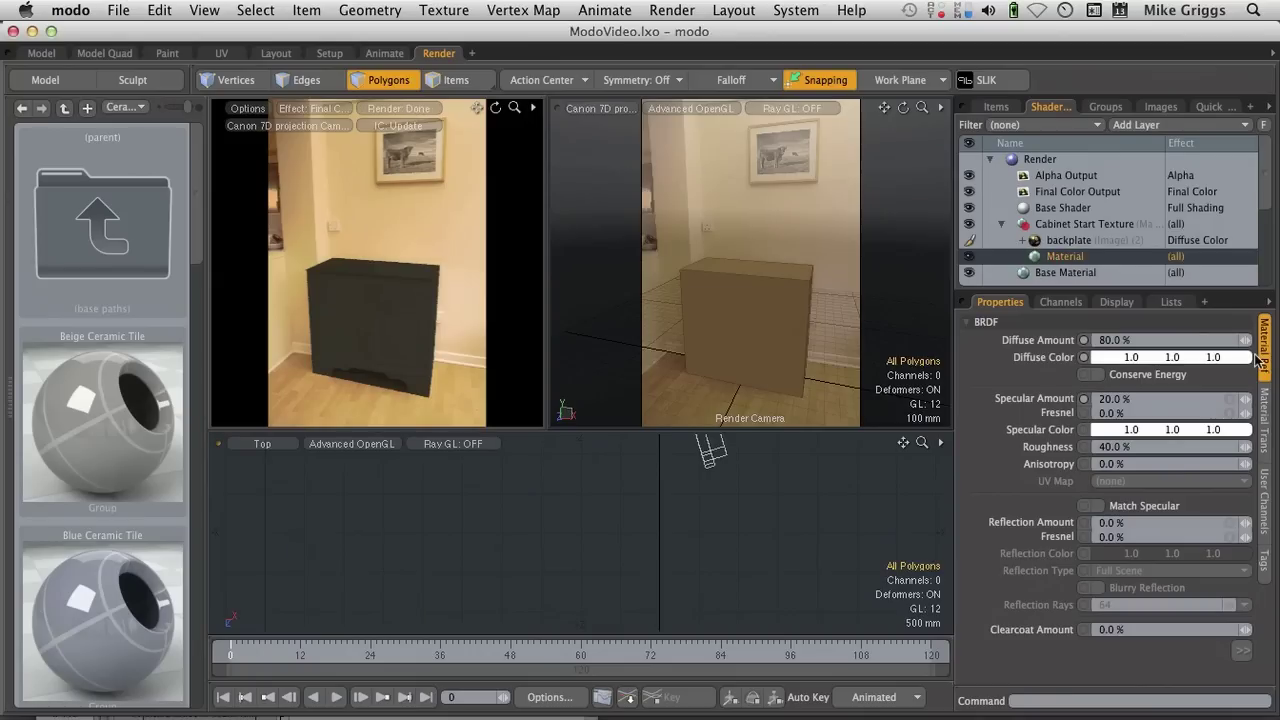
pyautogui.click(1157, 337)
pyautogui.write('100')
pyautogui.press('Tab')
pyautogui.write('0')
pyautogui.press('Tab')
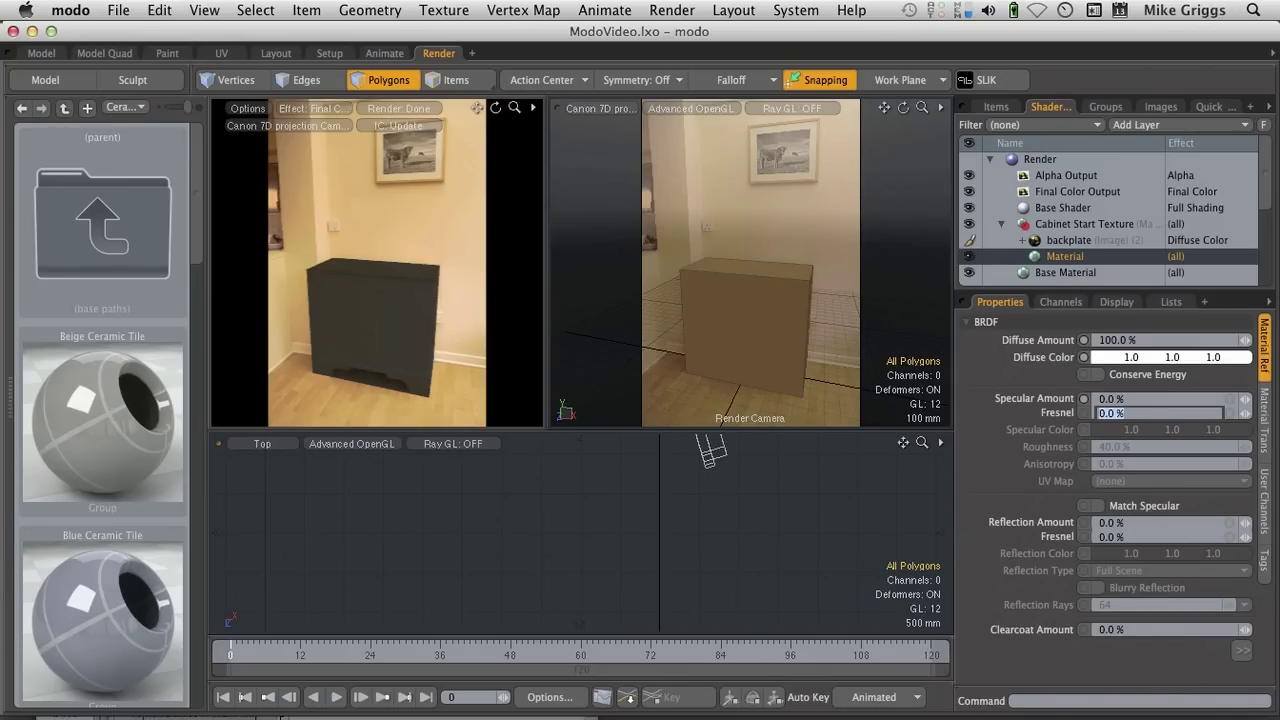
# - Delete the Directional Light from the shader tree together with its child items
pyautogui.press('super+Tab')
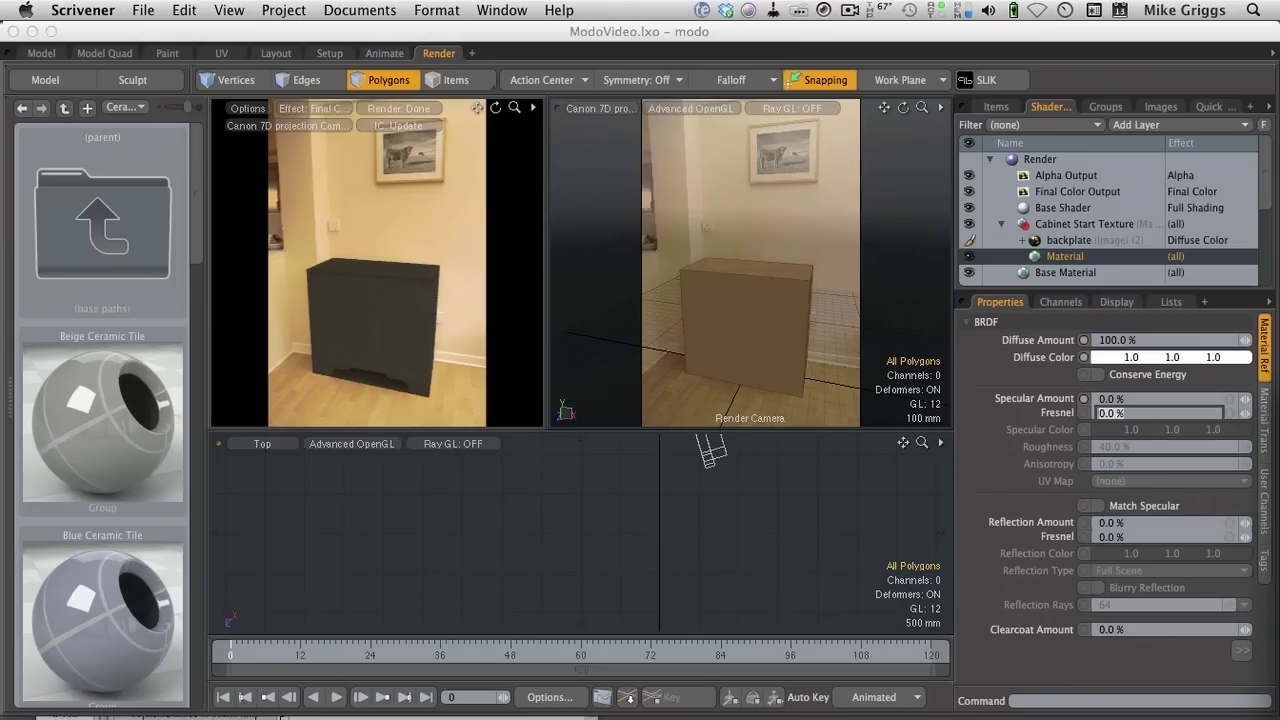
pyautogui.click(1047, 290)
pyautogui.click(1047, 290)
pyautogui.moveTo(1047, 290); pyautogui.dragTo(1047, 422)
pyautogui.click(1007, 335)
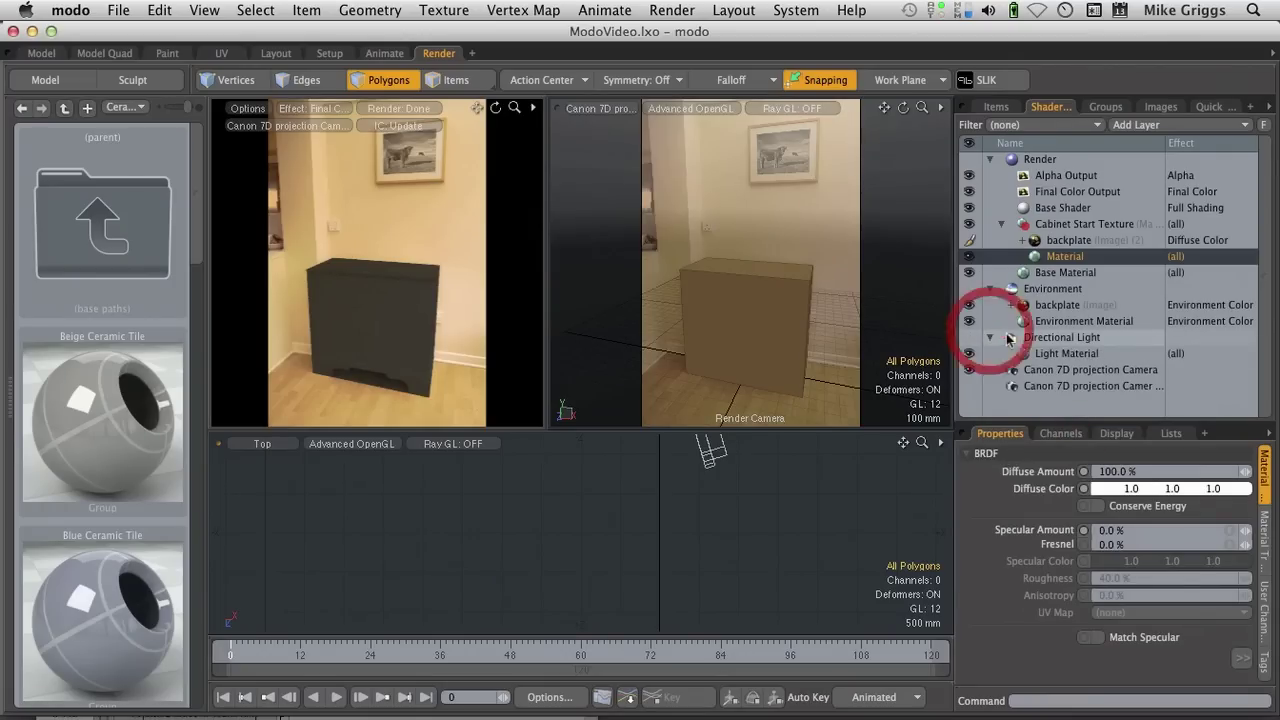
pyautogui.rightClick(1008, 337)
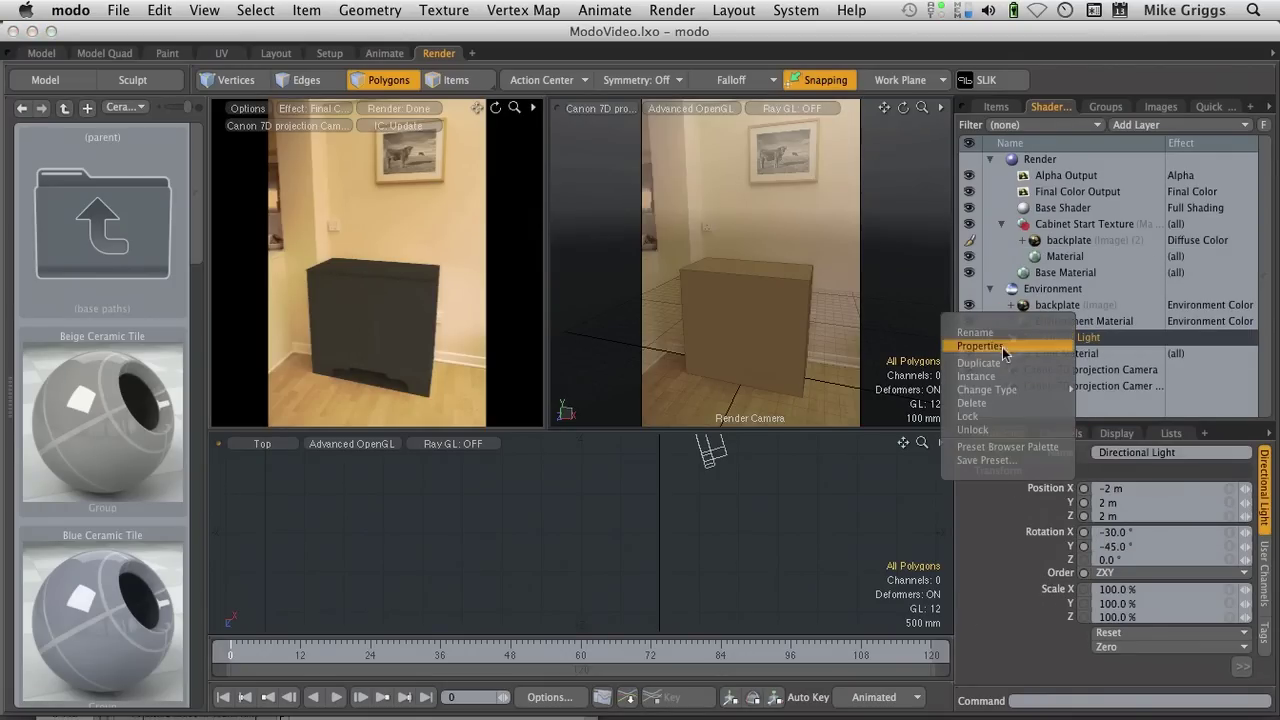
pyautogui.click(1001, 403)
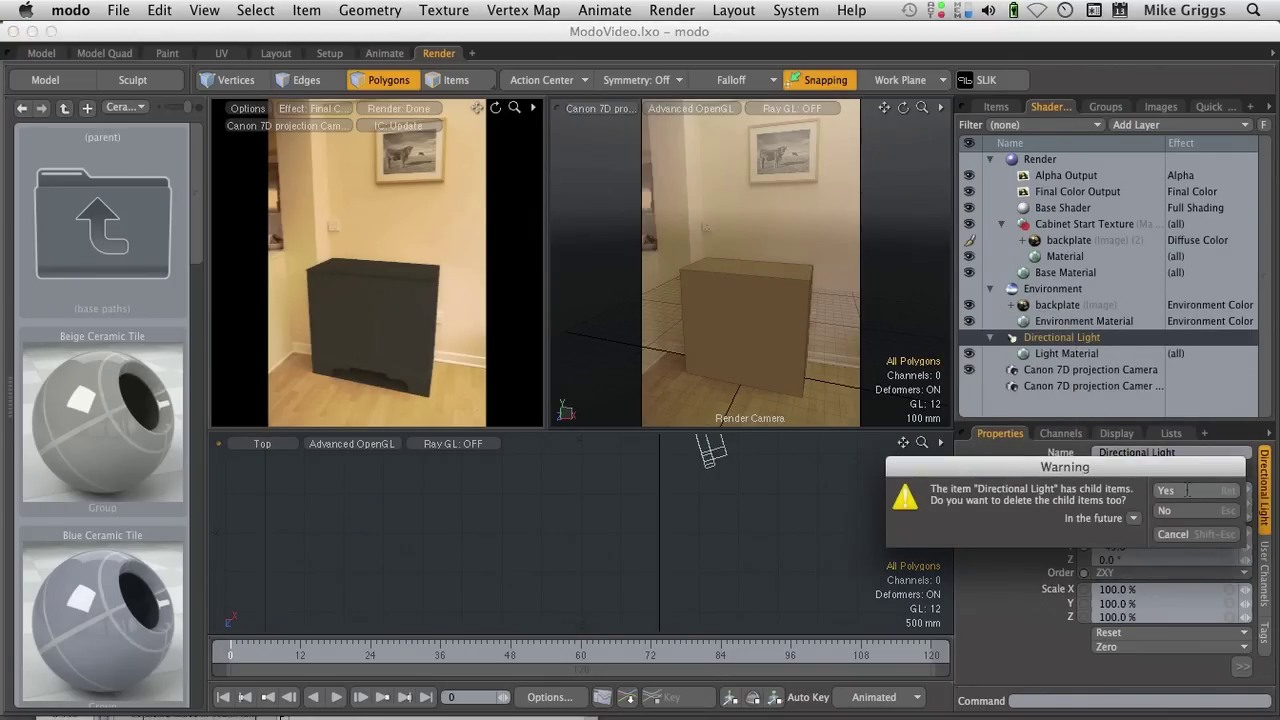
pyautogui.click(1198, 499)
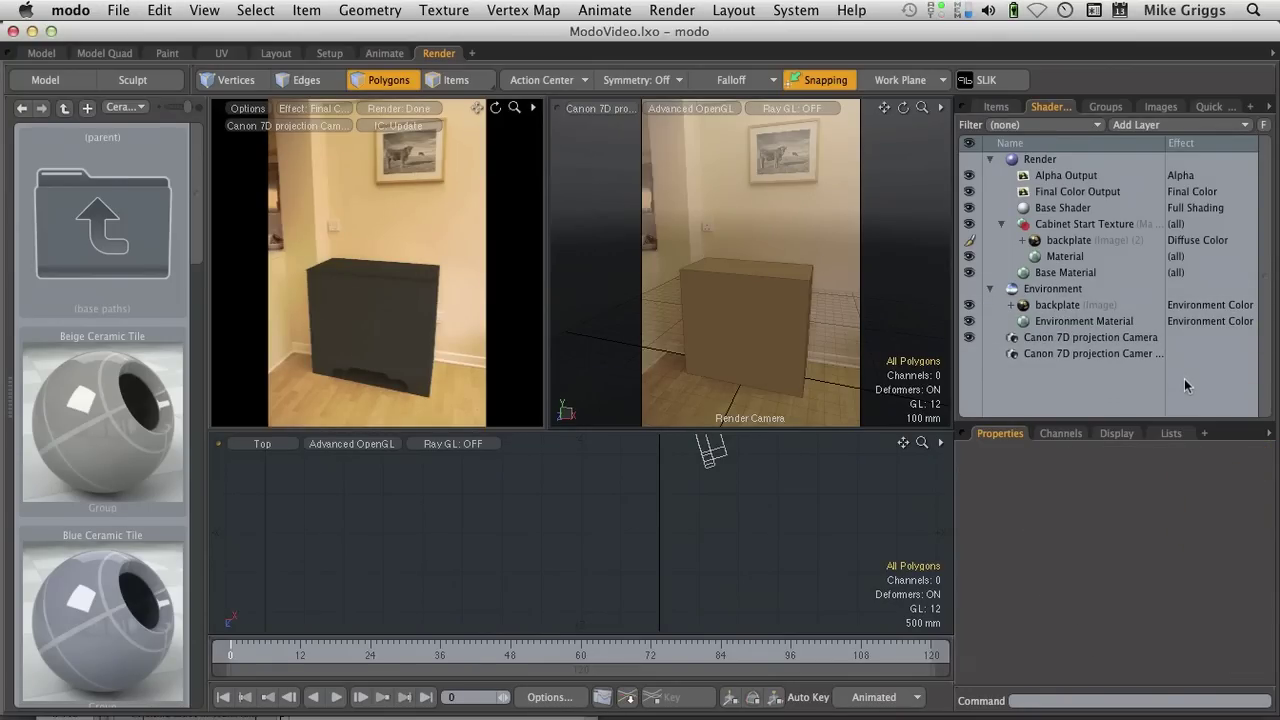
# - Enable Indirect Illumination in the Render item's global illumination settings
pyautogui.click(1050, 160)
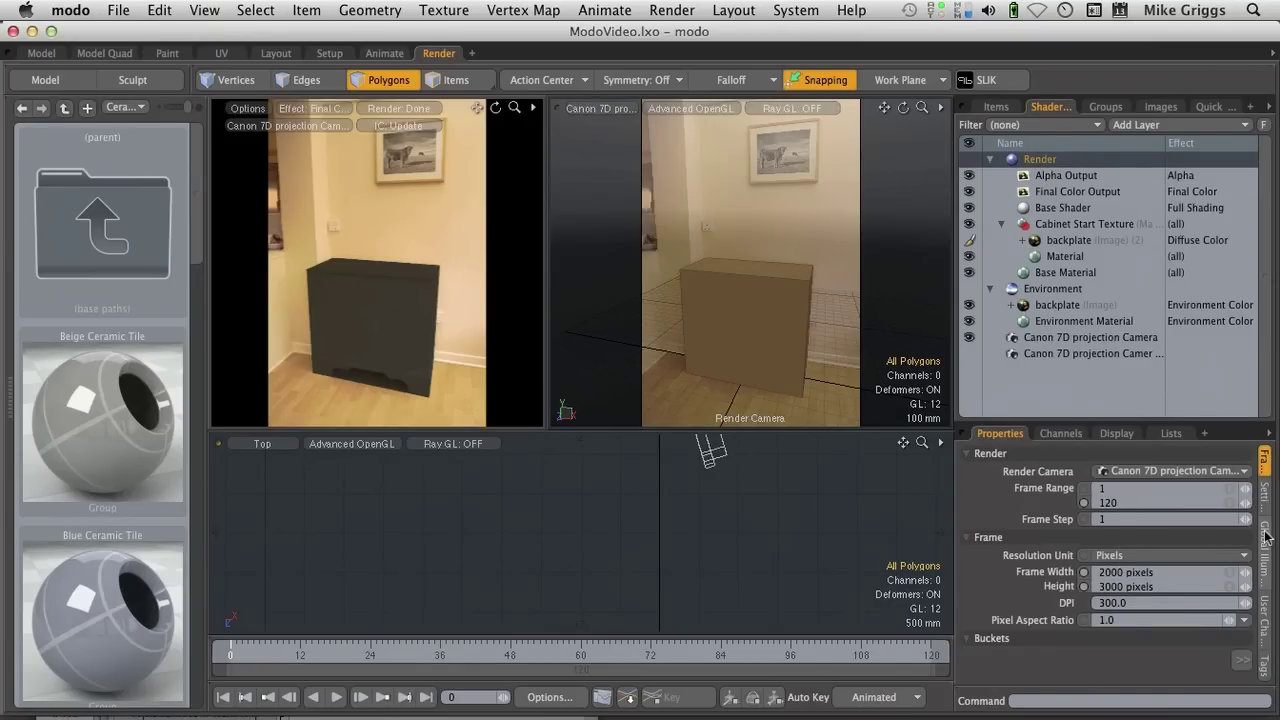
pyautogui.moveTo(1115, 423); pyautogui.dragTo(1104, 282)
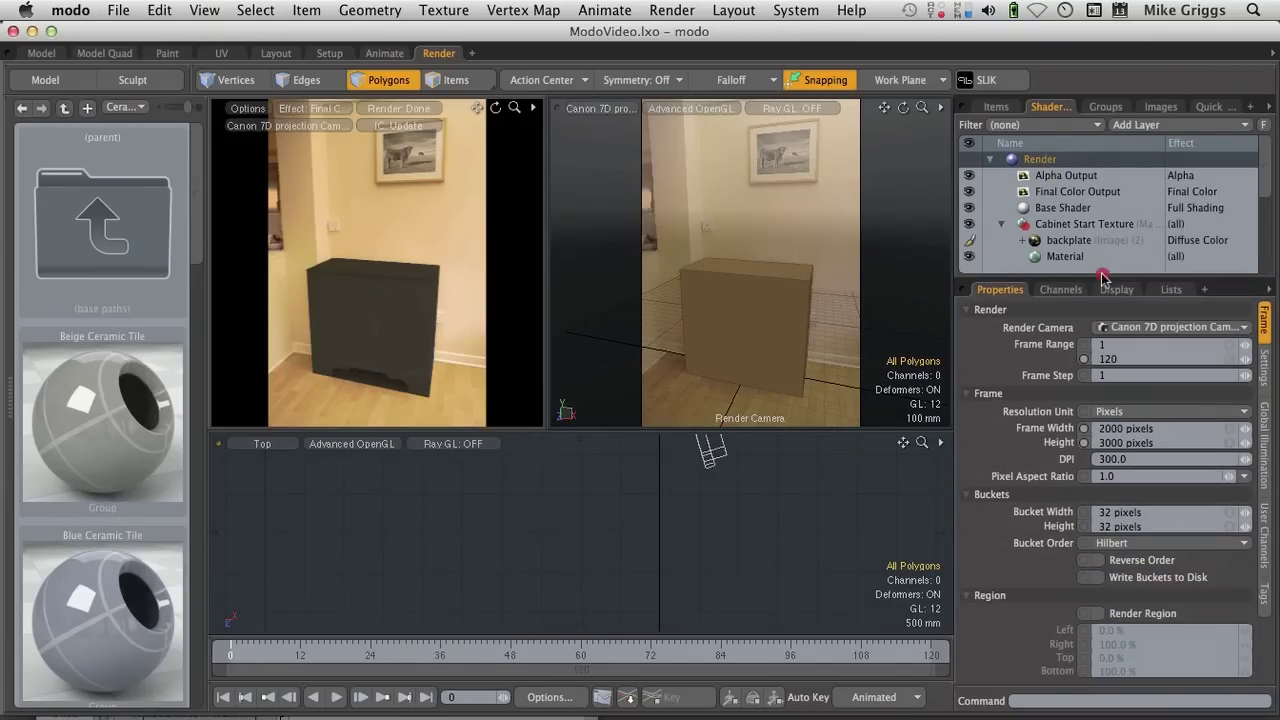
pyautogui.click(1268, 470)
pyautogui.click(1100, 381)
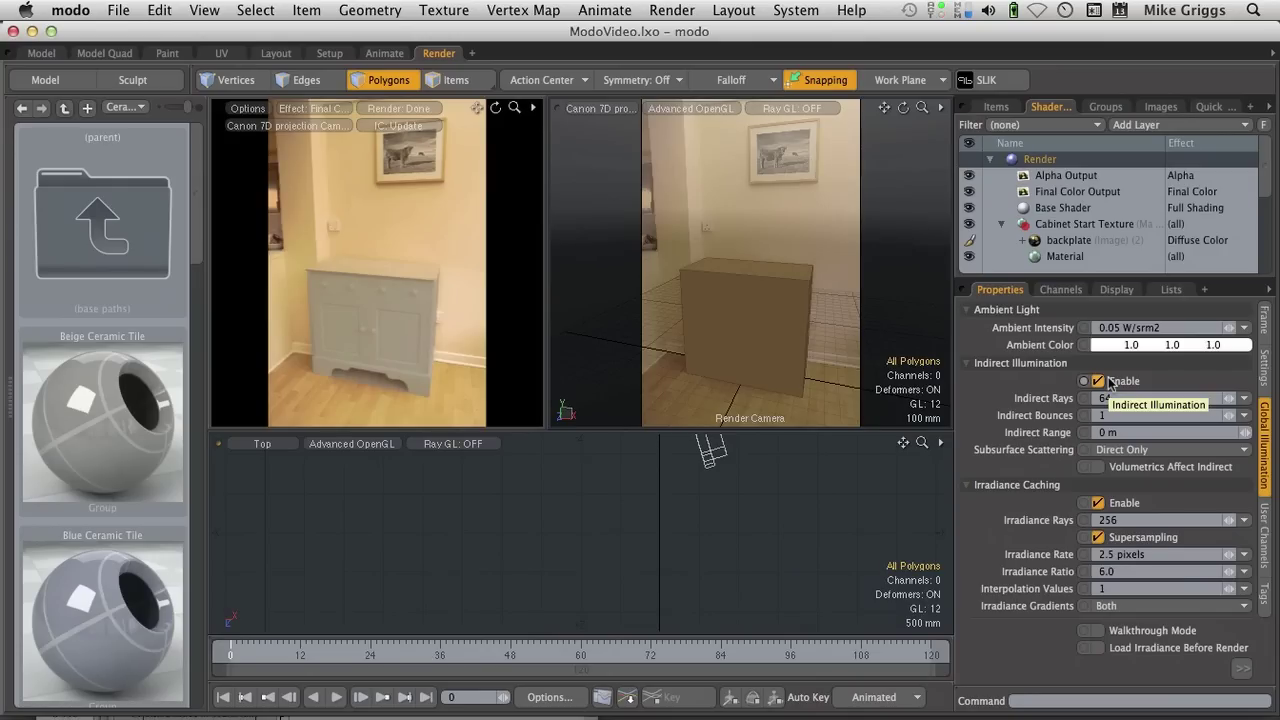
# - Set the gamma of the backplate image layer in the Cabinet Start Texture group to 1/2.2
pyautogui.click(1046, 244)
pyautogui.click(1132, 634)
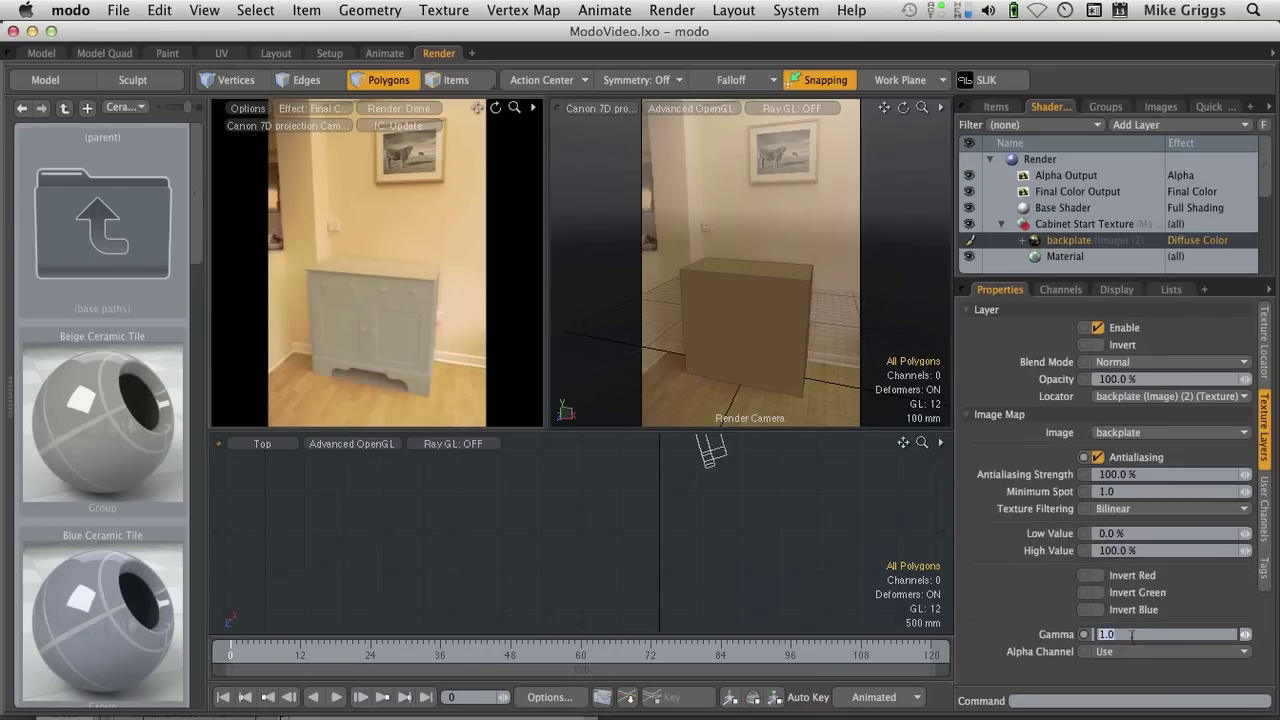
pyautogui.write('2')
pyautogui.write('/2.2')
pyautogui.press('Return')
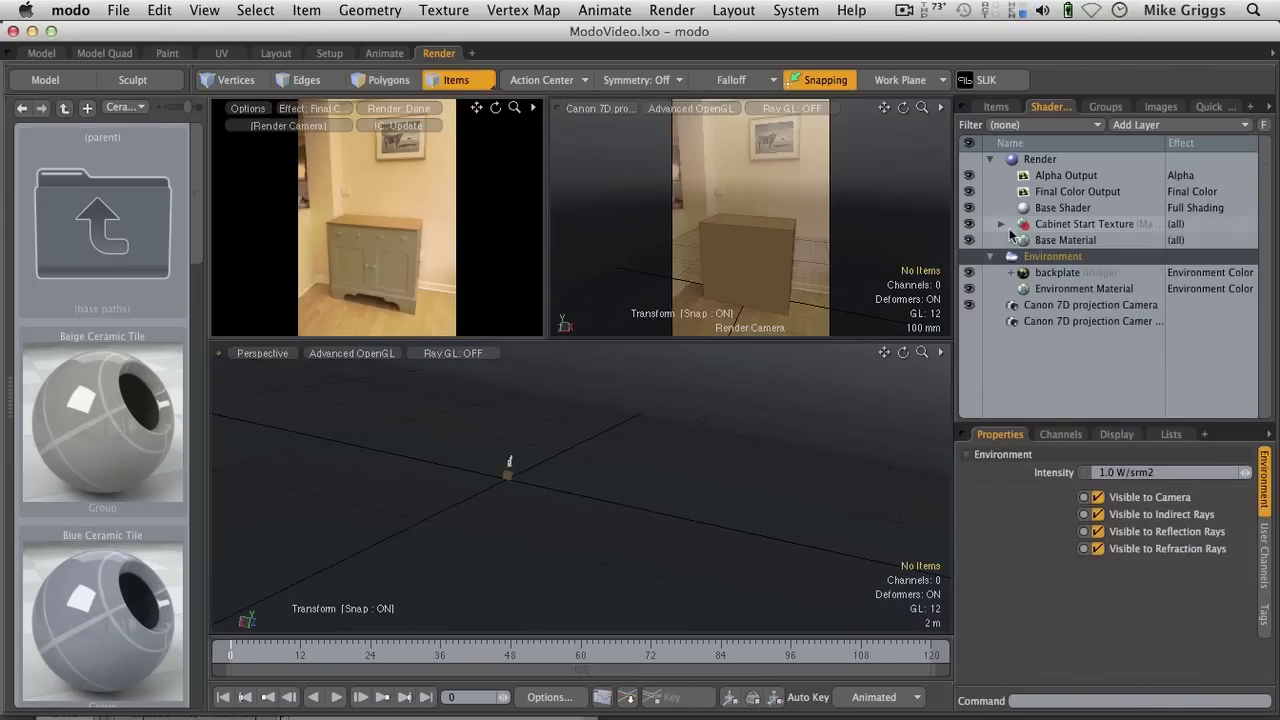
# - Duplicate the Environment and replace the backplate image in the copy with HDRSPhere01_
pyautogui.rightClick(1024, 257)
pyautogui.click(1030, 290)
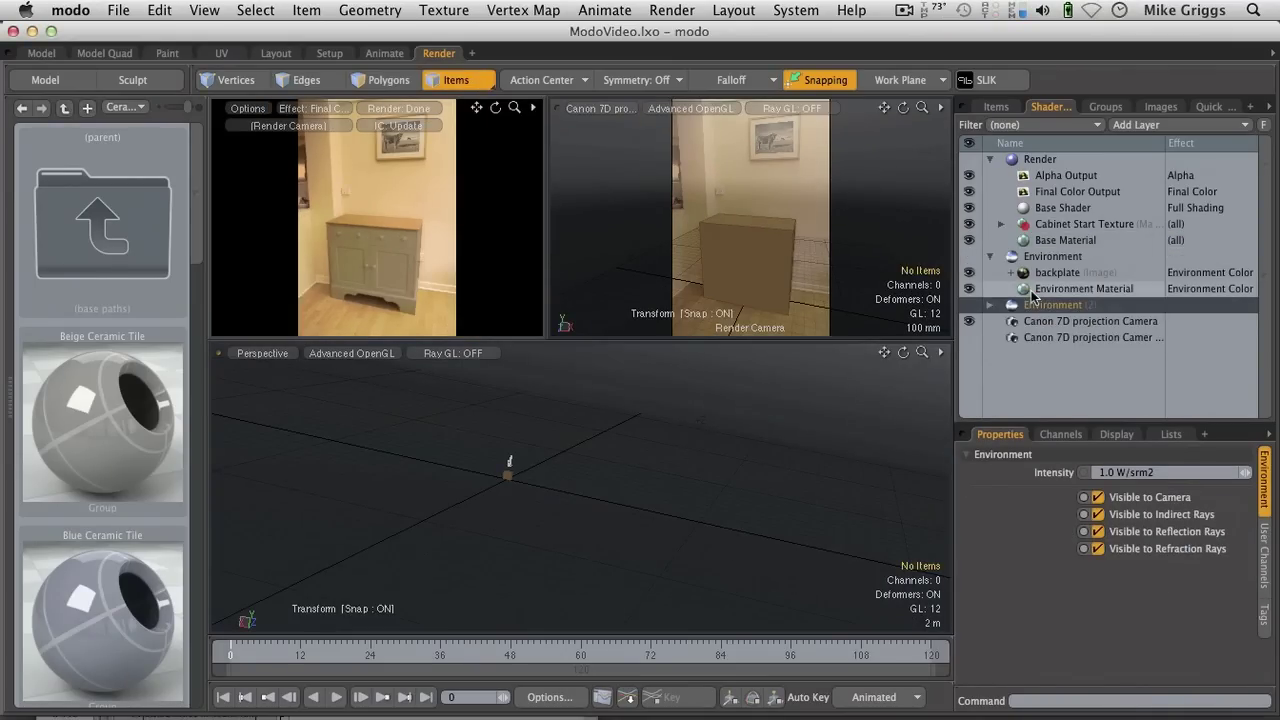
pyautogui.click(988, 305)
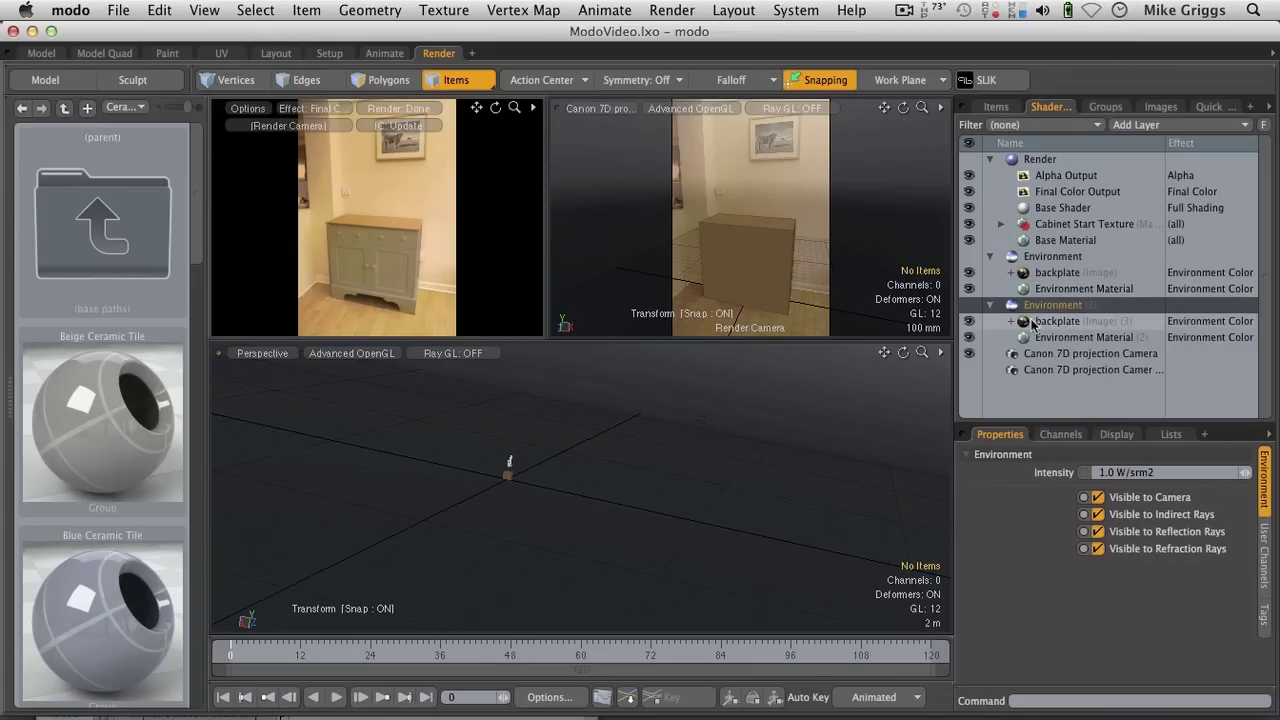
pyautogui.click(1032, 321)
pyautogui.click(1184, 575)
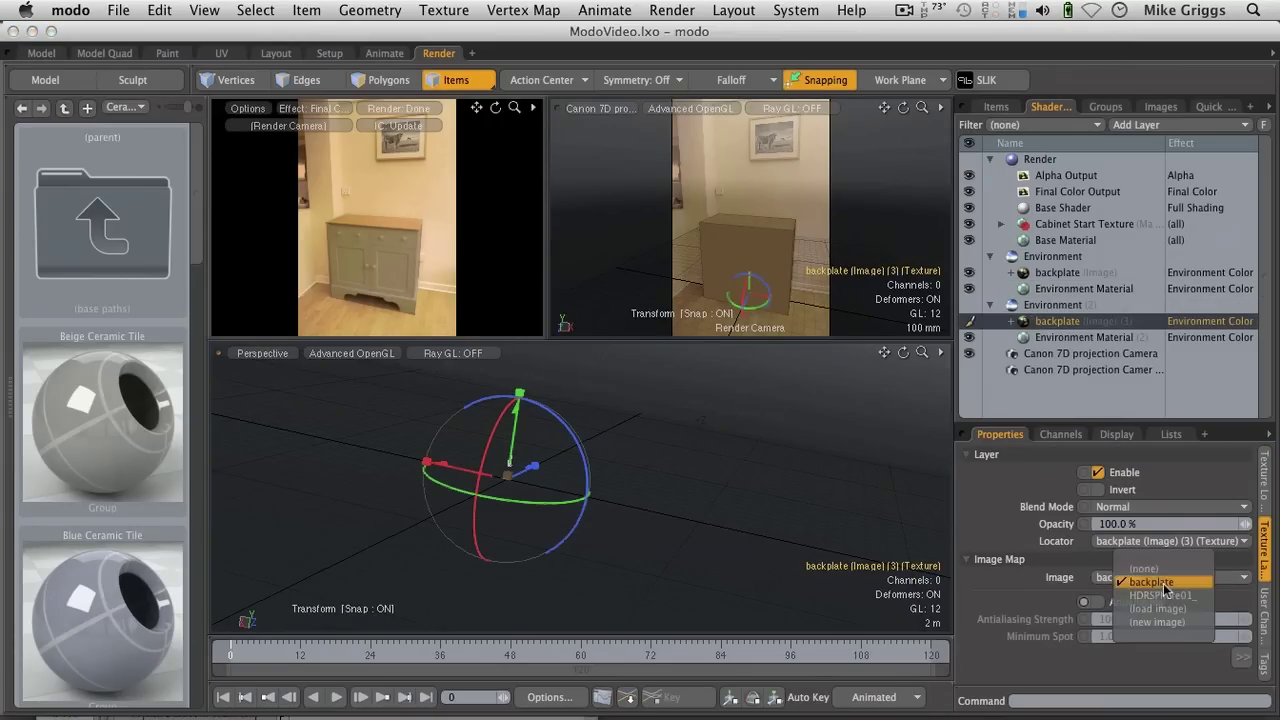
pyautogui.click(1165, 612)
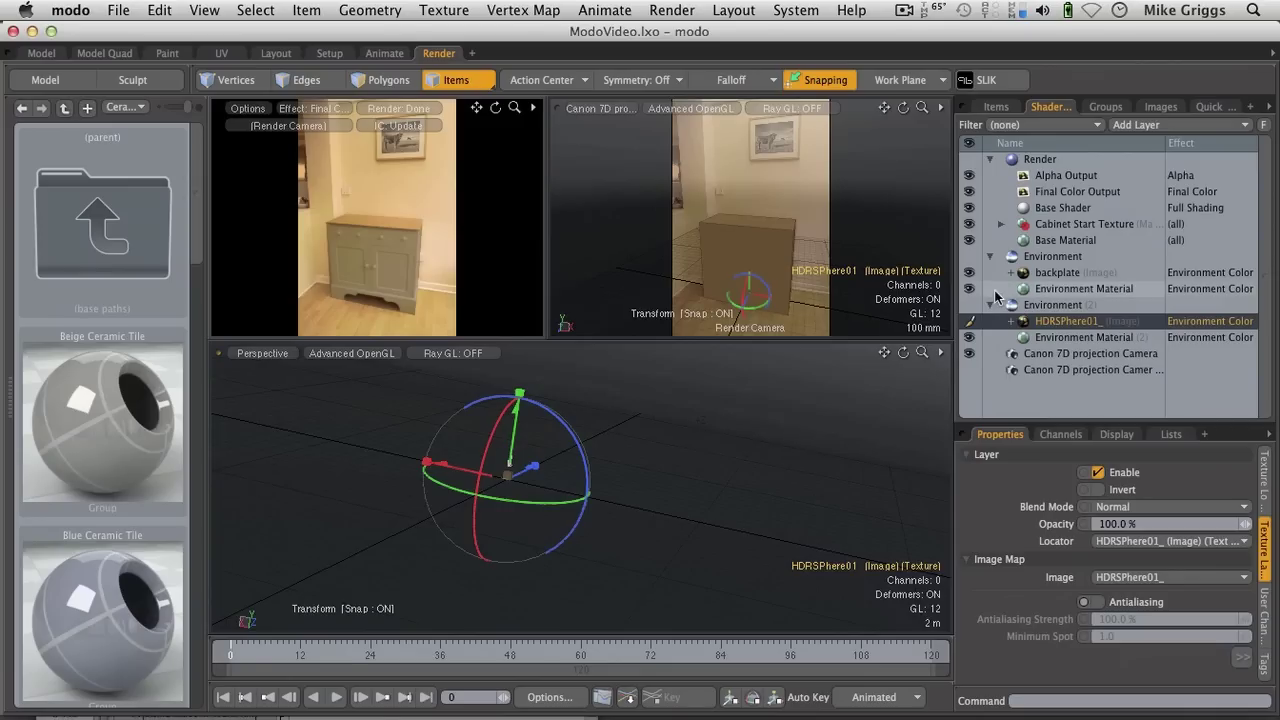
# - Make the original Environment invisible to the camera and to indirect, reflection and refraction rays
pyautogui.click(1055, 260)
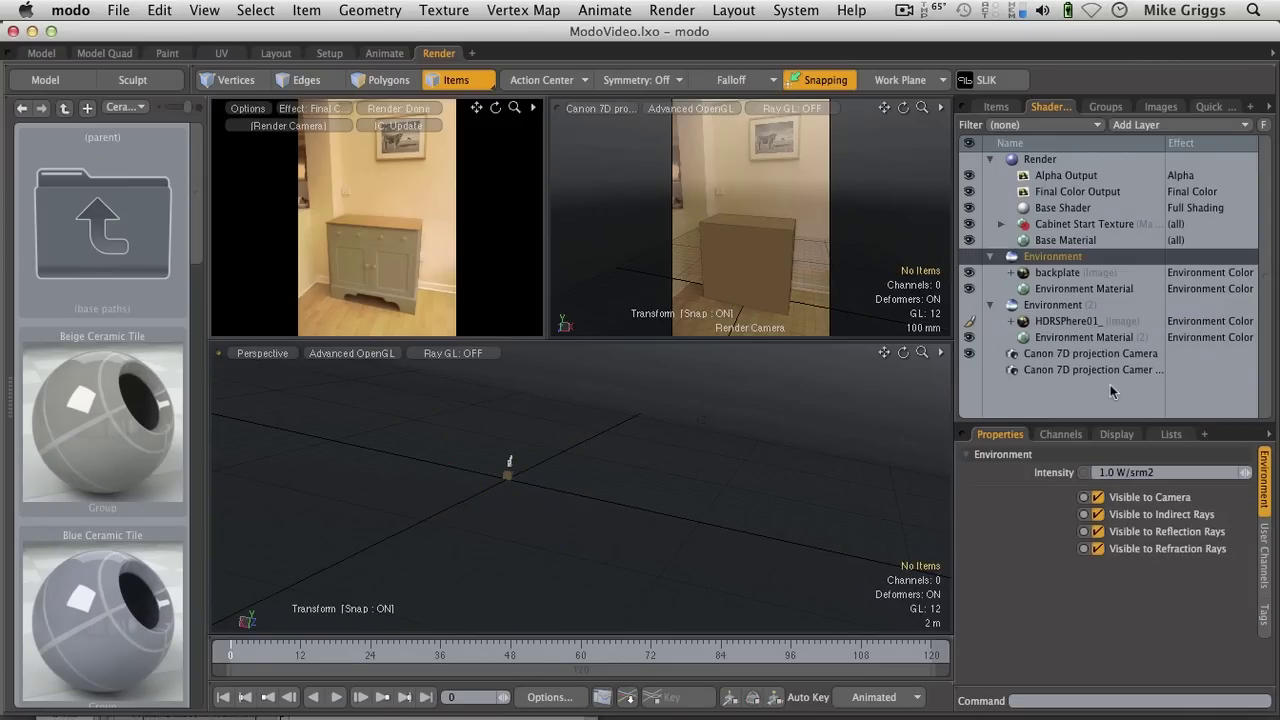
pyautogui.click(1111, 498)
pyautogui.click(1116, 514)
pyautogui.click(1118, 531)
pyautogui.click(1118, 548)
# - Set the projection type of the HDRSPhere01_ layer in the second Environment to Light Probe
pyautogui.click(1066, 304)
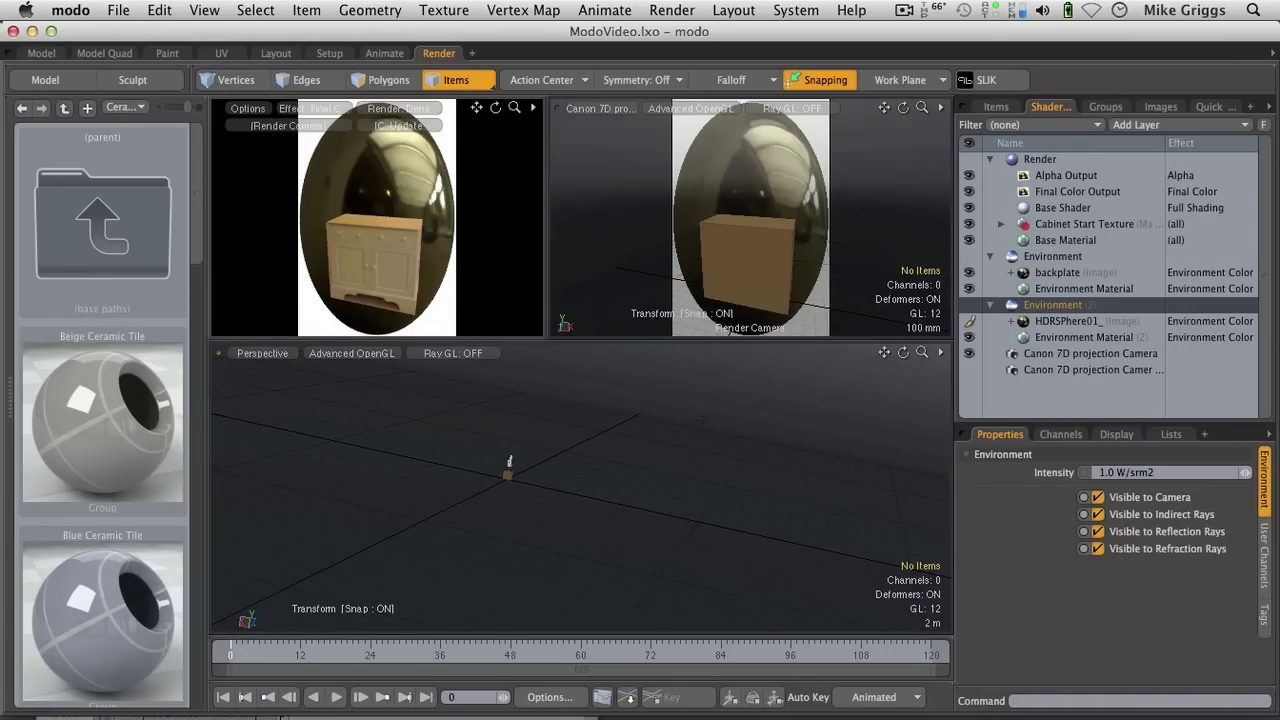
pyautogui.click(1080, 321)
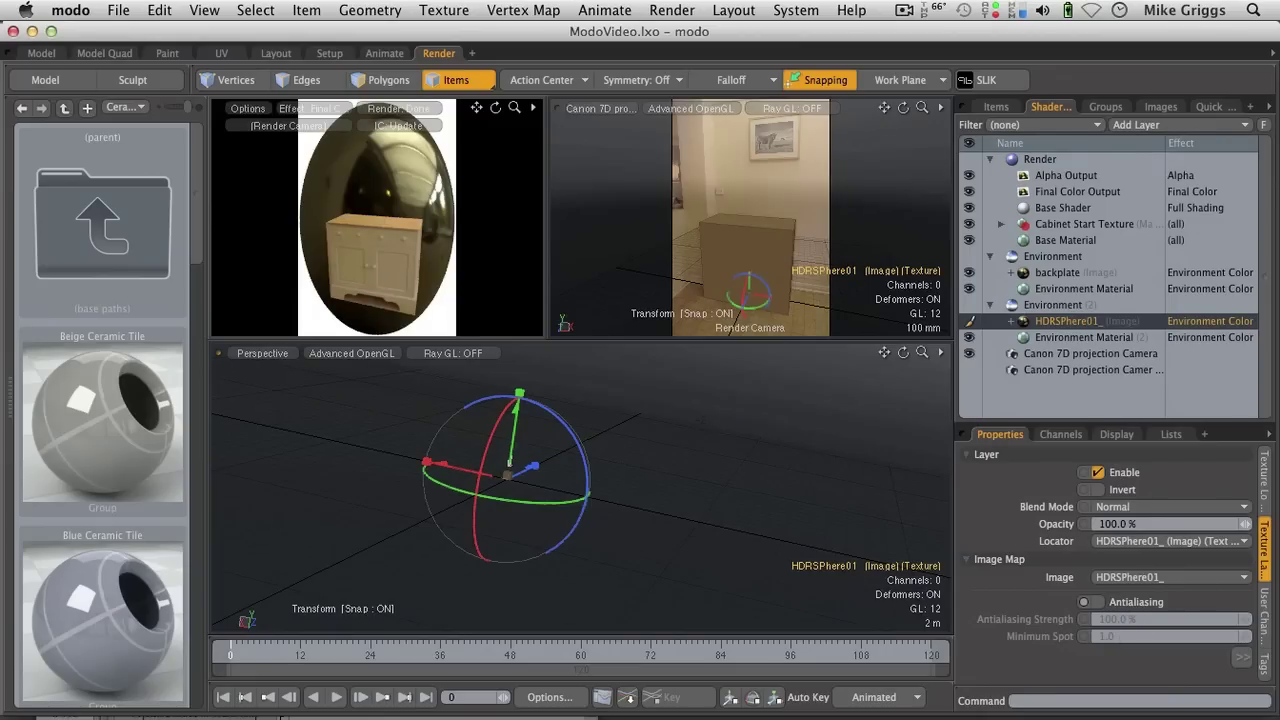
pyautogui.click(1263, 478)
pyautogui.moveTo(1137, 425); pyautogui.dragTo(1142, 371)
pyautogui.click(1100, 641)
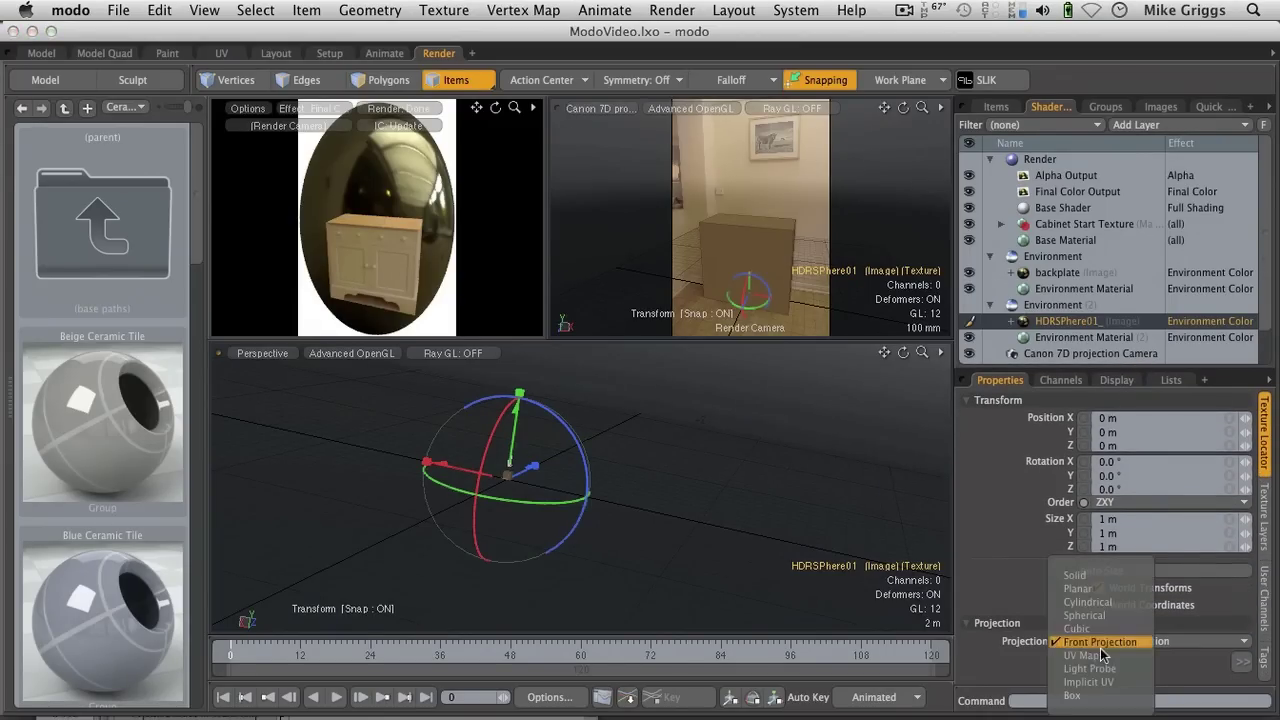
pyautogui.click(1090, 668)
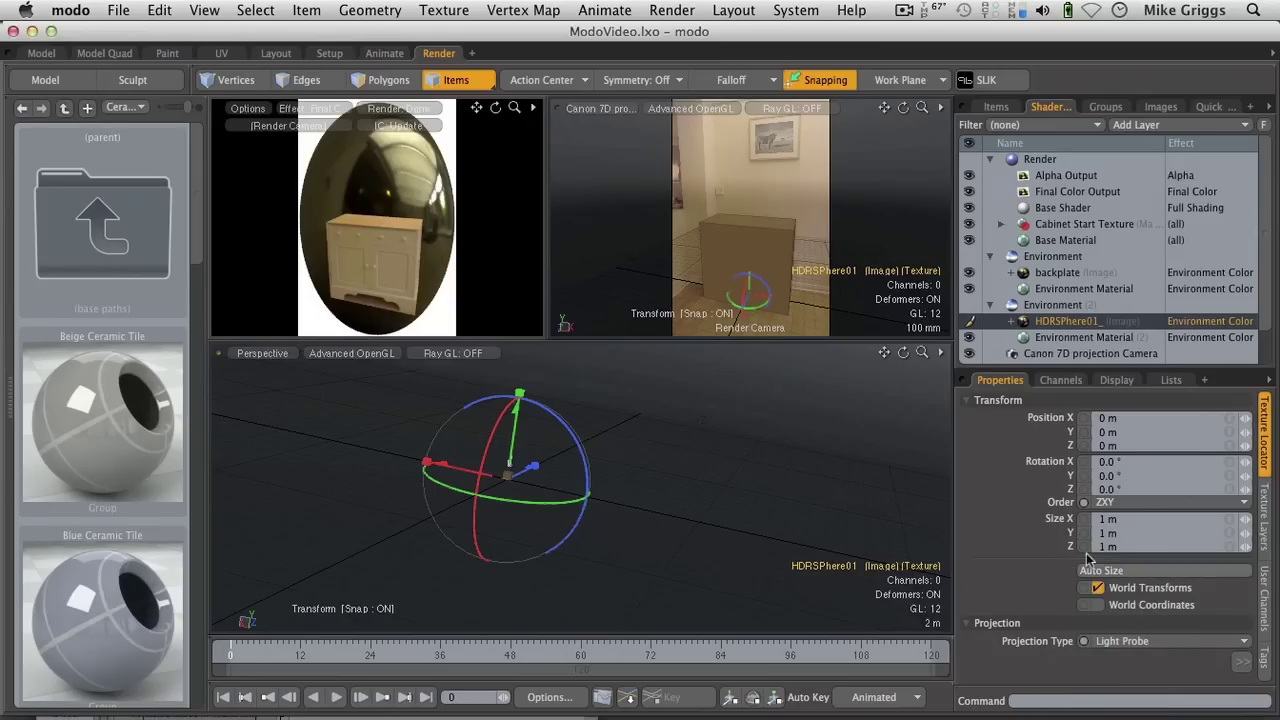
# - Set the gamma of the HDRSPhere01_ image layer to 1.0
pyautogui.moveTo(1053, 389); pyautogui.dragTo(1060, 230)
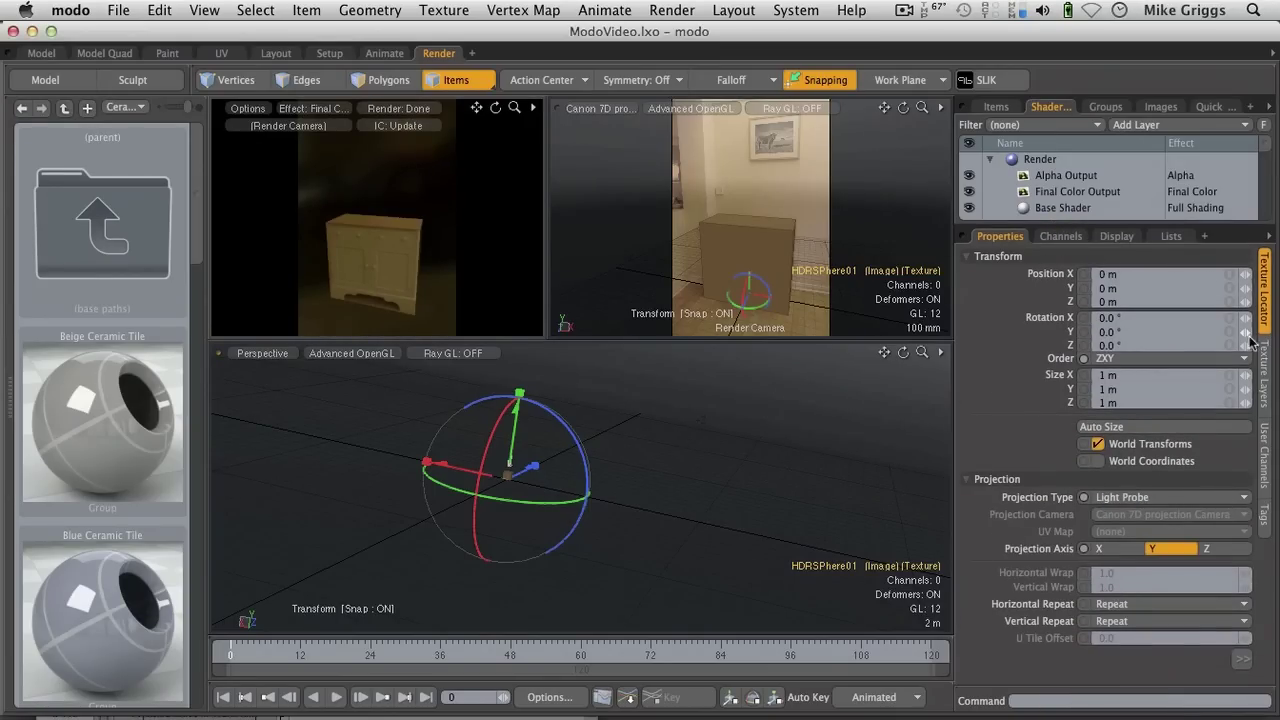
pyautogui.click(1264, 370)
pyautogui.click(1124, 580)
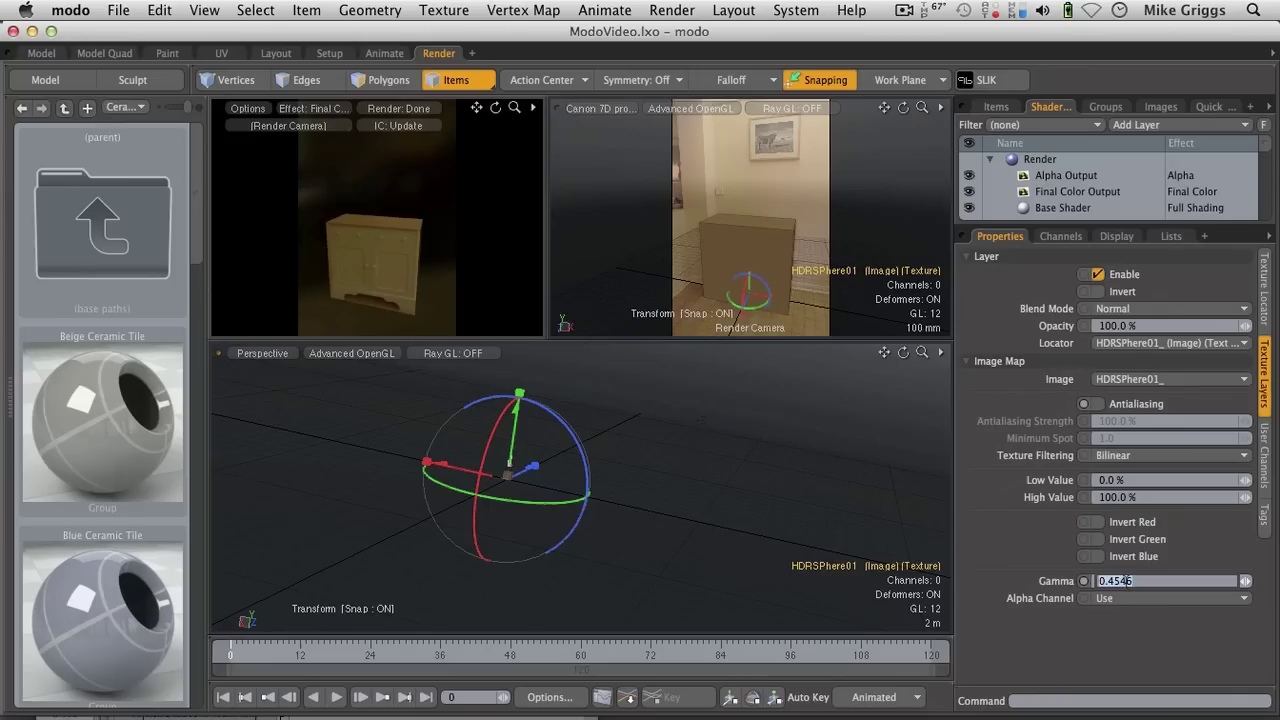
pyautogui.write('1')
pyautogui.press('Return')
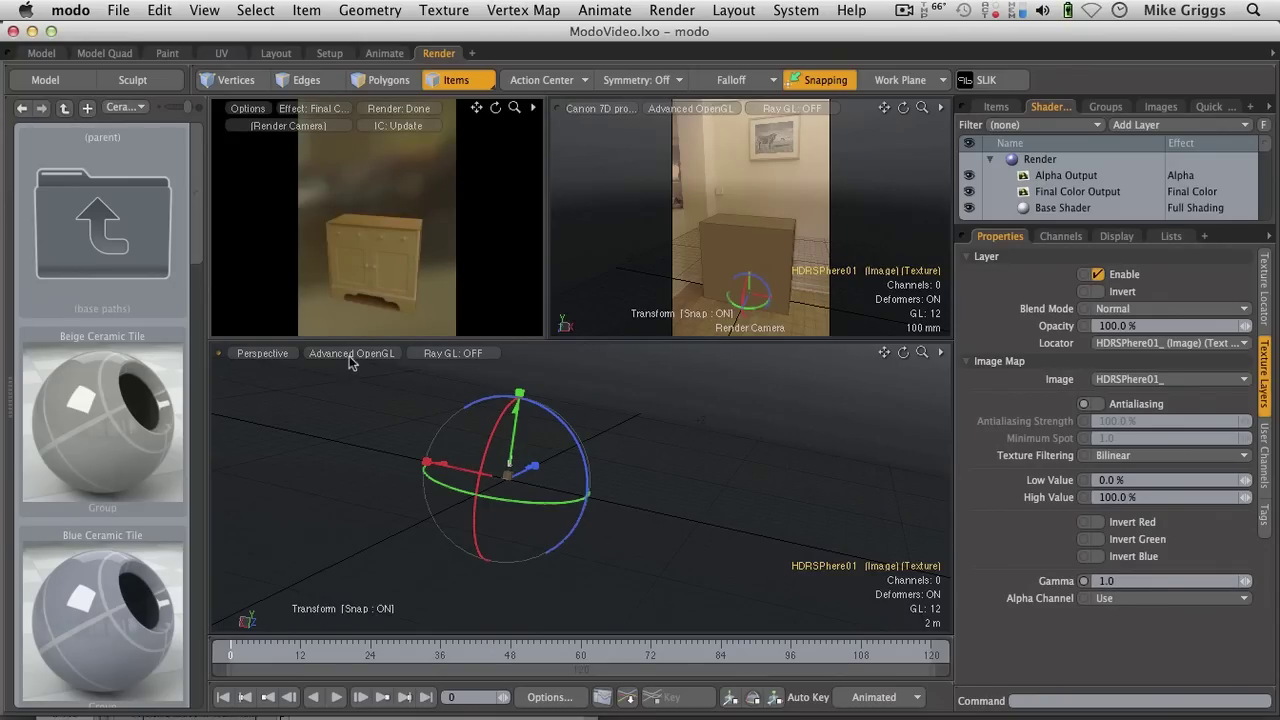
# - Set the perspective viewport's GL background to show the environment
pyautogui.click(351, 355)
pyautogui.click(330, 558)
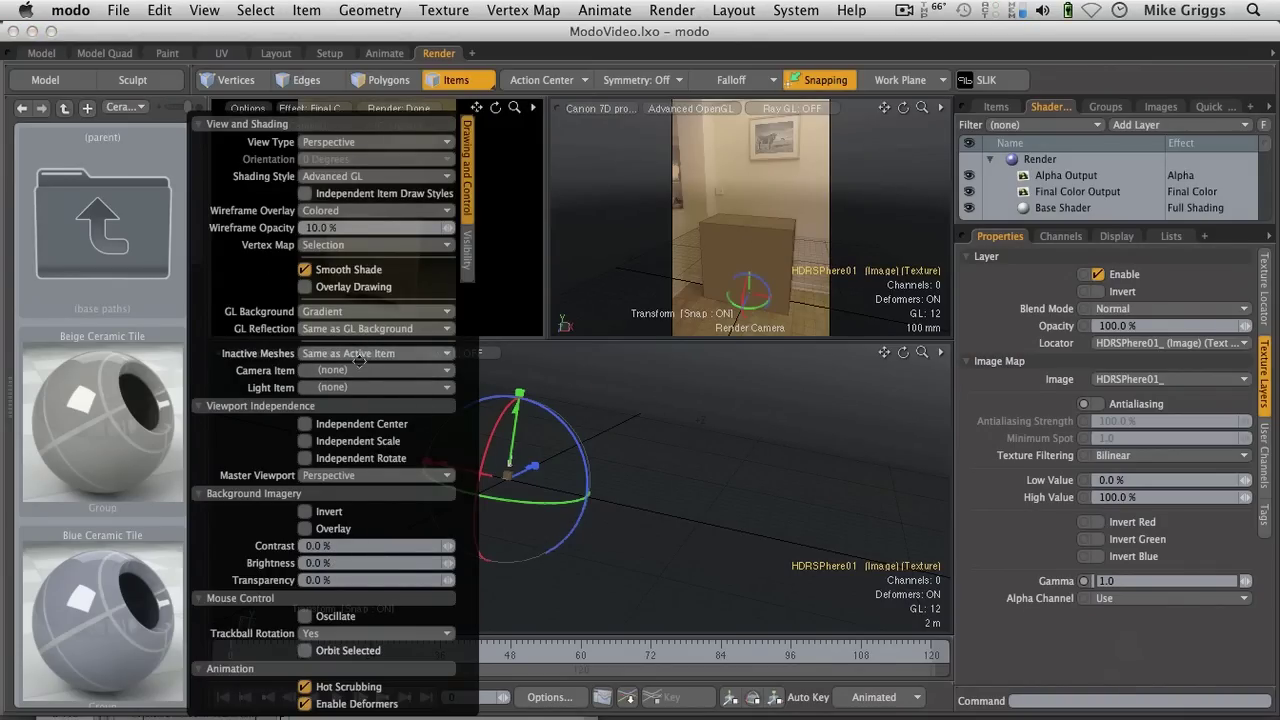
pyautogui.click(358, 313)
pyautogui.click(360, 326)
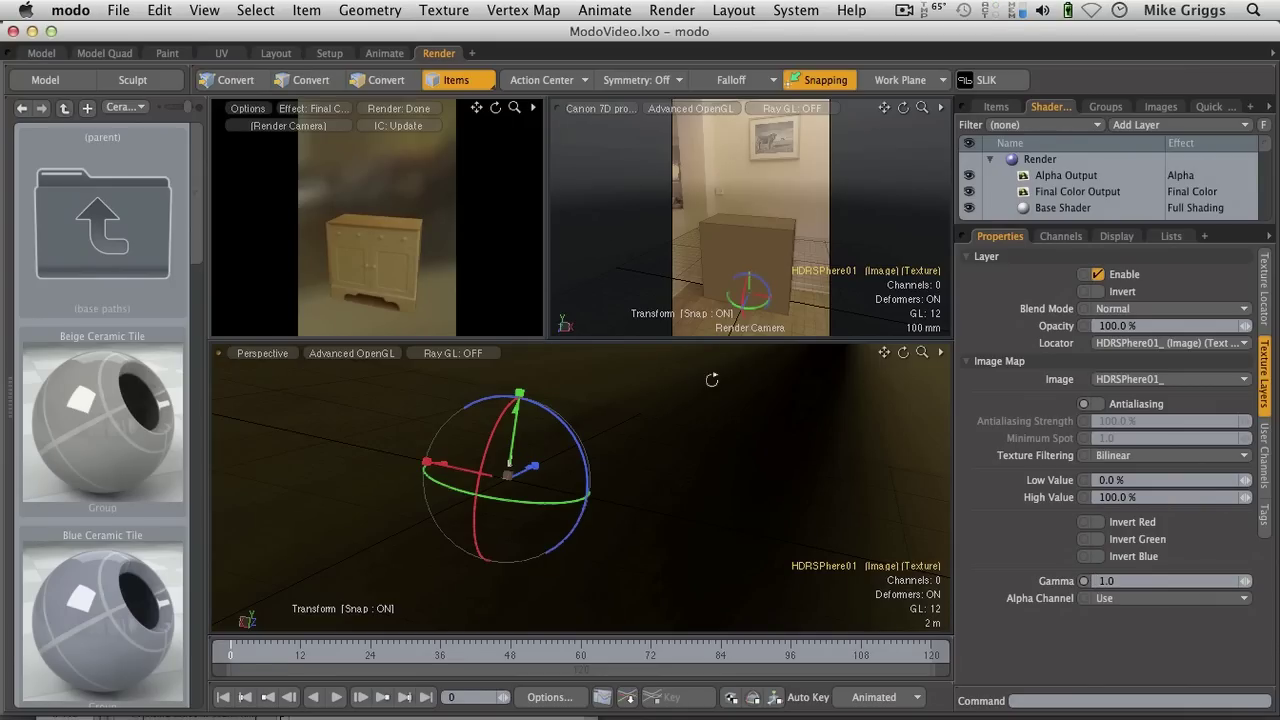
pyautogui.keyDown('alt'); pyautogui.moveTo(711, 379); pyautogui.dragTo(600, 550); pyautogui.keyUp('alt')
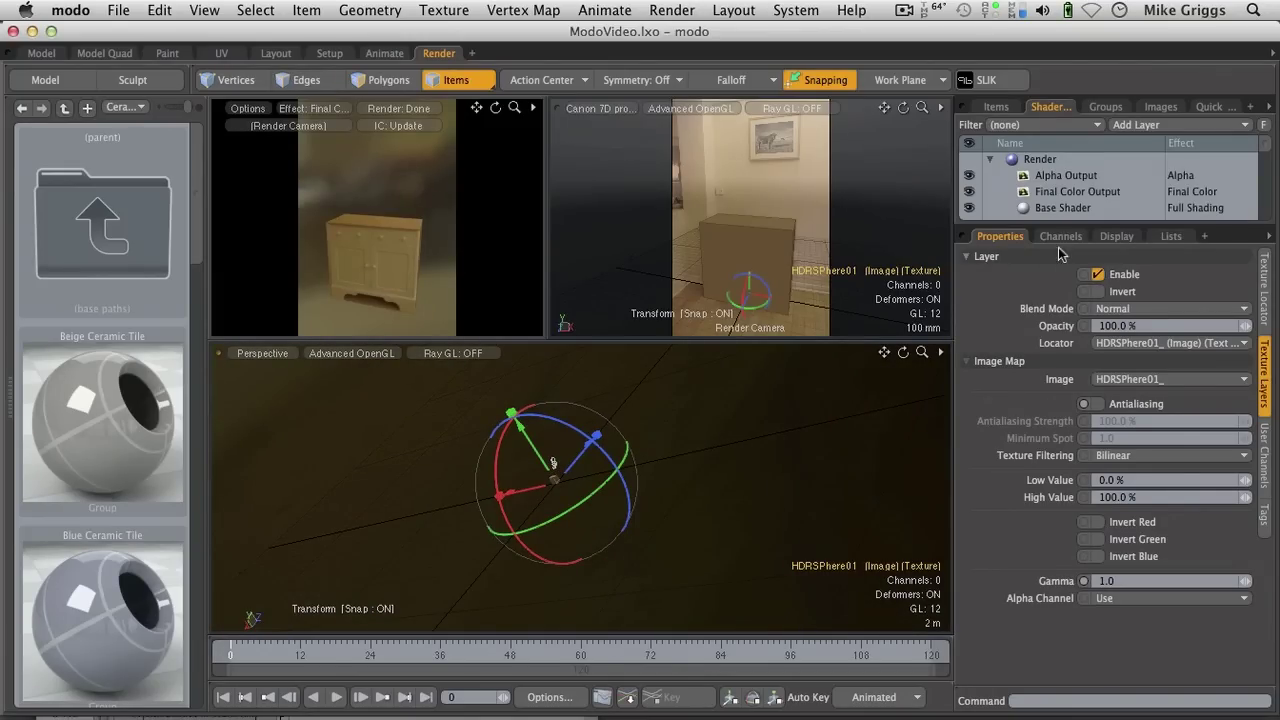
# - Set the Y rotation of the HDRSPhere01_ texture locator to 20°
pyautogui.moveTo(1058, 225); pyautogui.dragTo(1060, 322)
pyautogui.click(1263, 382)
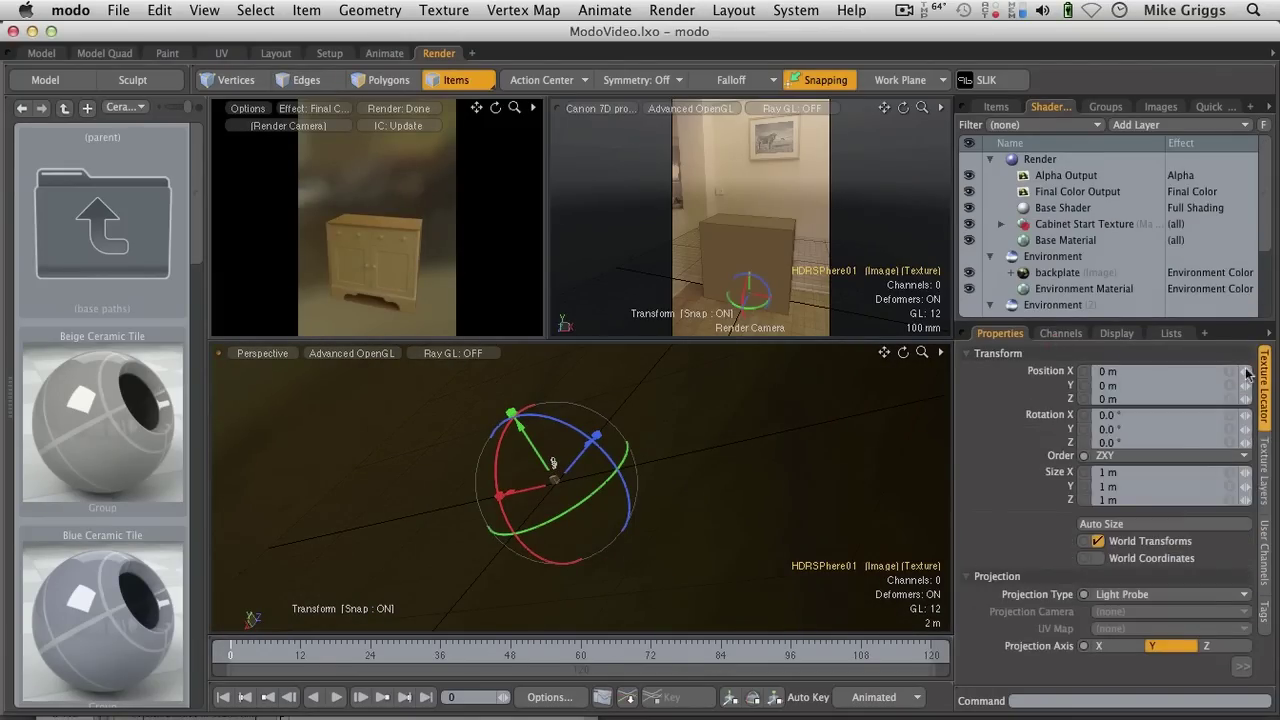
pyautogui.click(1113, 428)
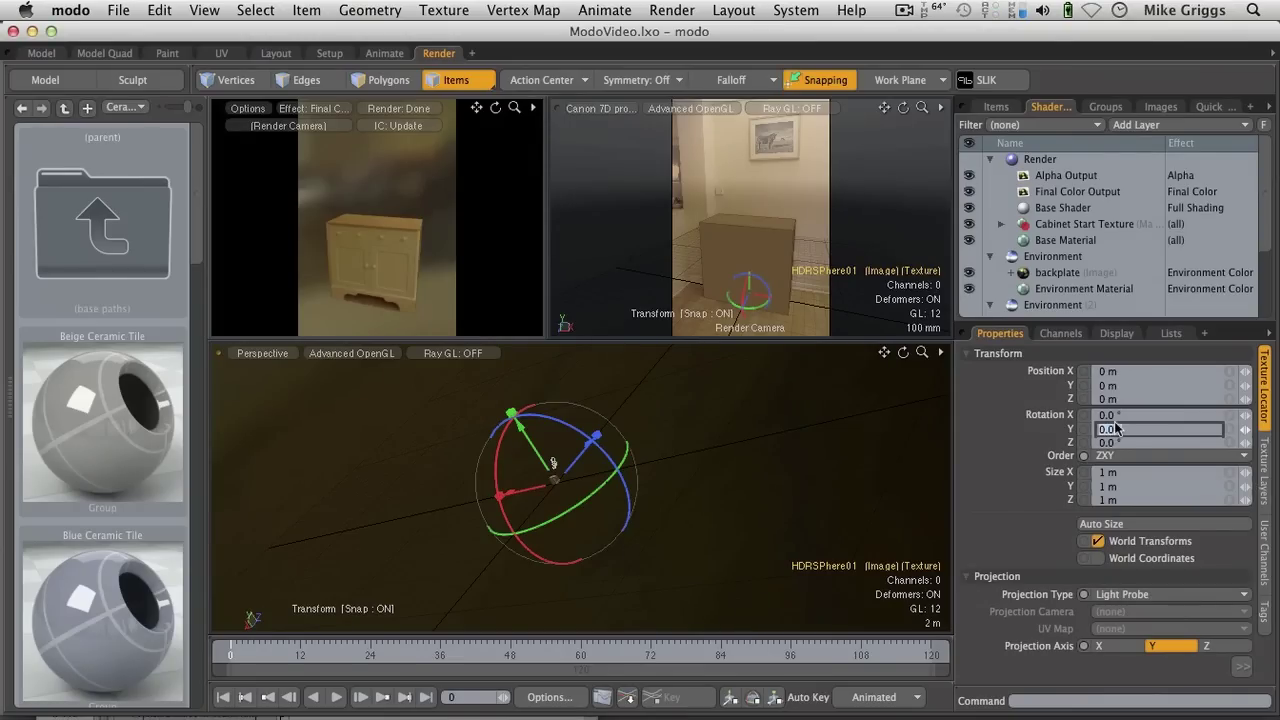
pyautogui.press('Return')
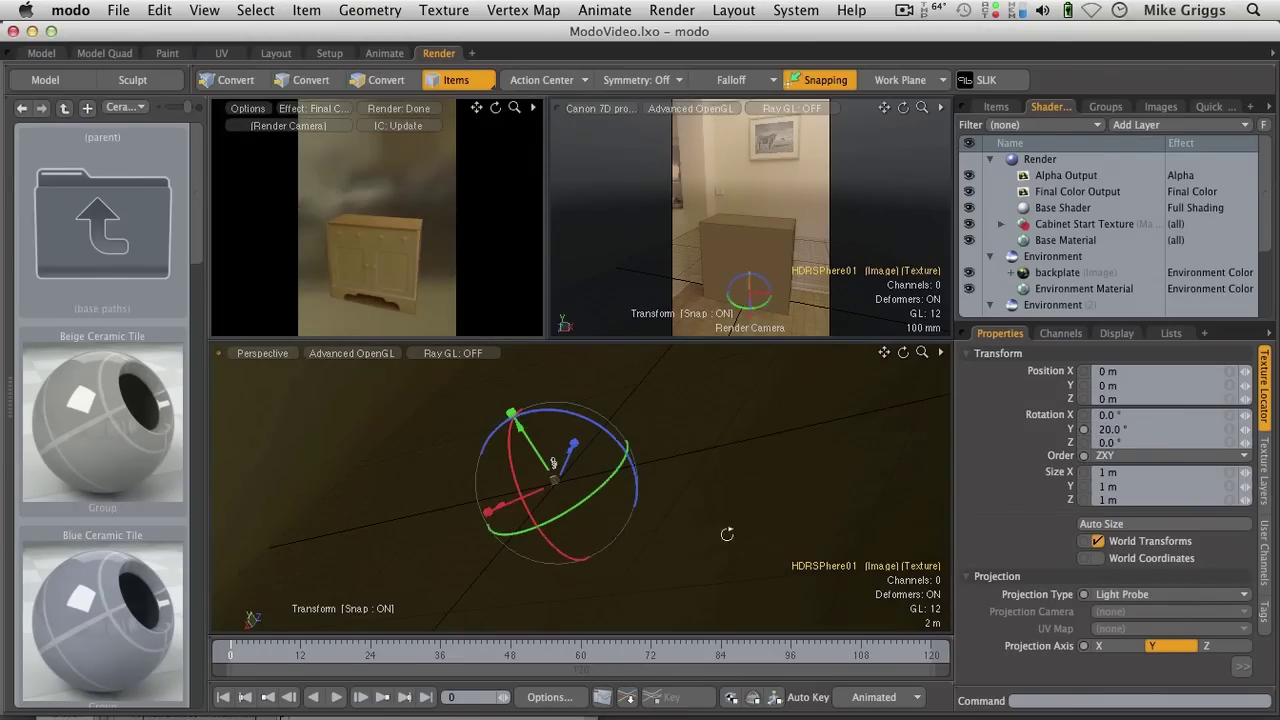
# - Try rotating the HDRSPhere01_ locator freely about its Y axis to about 156° while checking the light direction
pyautogui.keyDown('alt'); pyautogui.moveTo(731, 535); pyautogui.dragTo(458, 470); pyautogui.keyUp('alt')
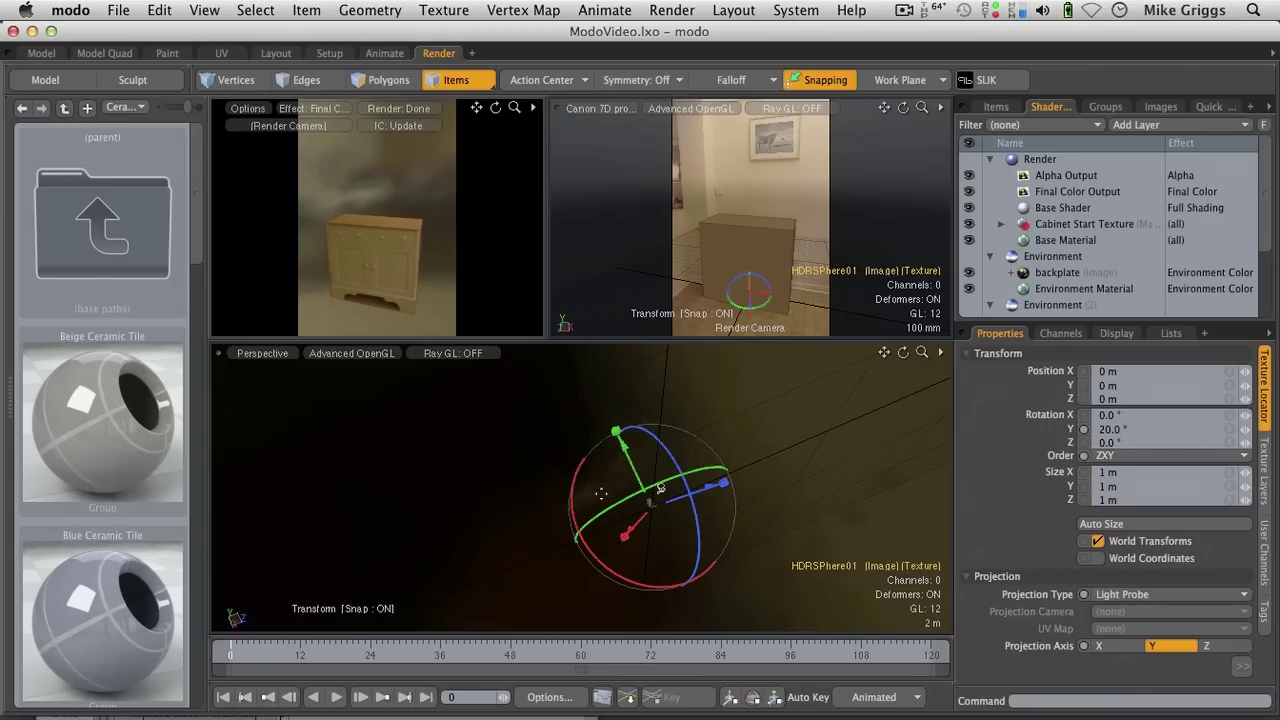
pyautogui.moveTo(612, 505); pyautogui.dragTo(948, 477)
pyautogui.keyDown('alt'); pyautogui.moveTo(880, 434); pyautogui.dragTo(431, 529); pyautogui.keyUp('alt')
pyautogui.moveTo(665, 506); pyautogui.dragTo(573, 461)
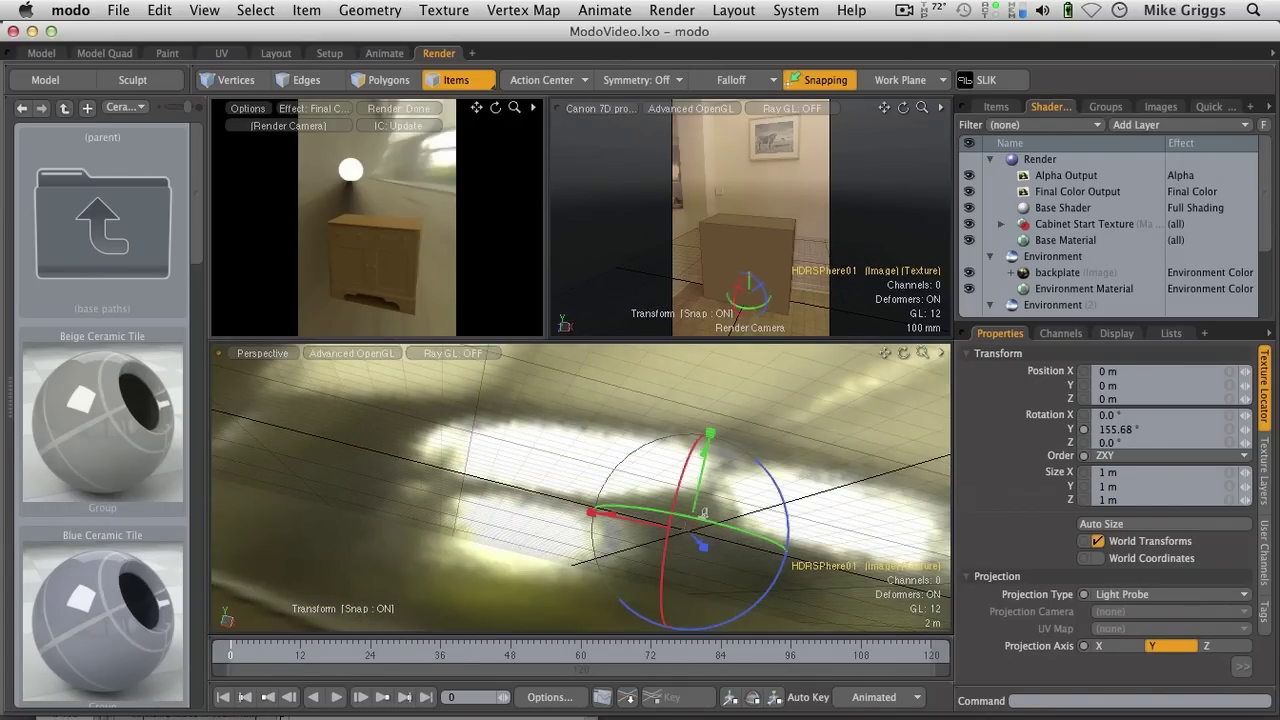
# - Set the HDRSPhere01_ locator's Y rotation to 30° and drop the Transform tool
pyautogui.click(1161, 428)
pyautogui.write('30')
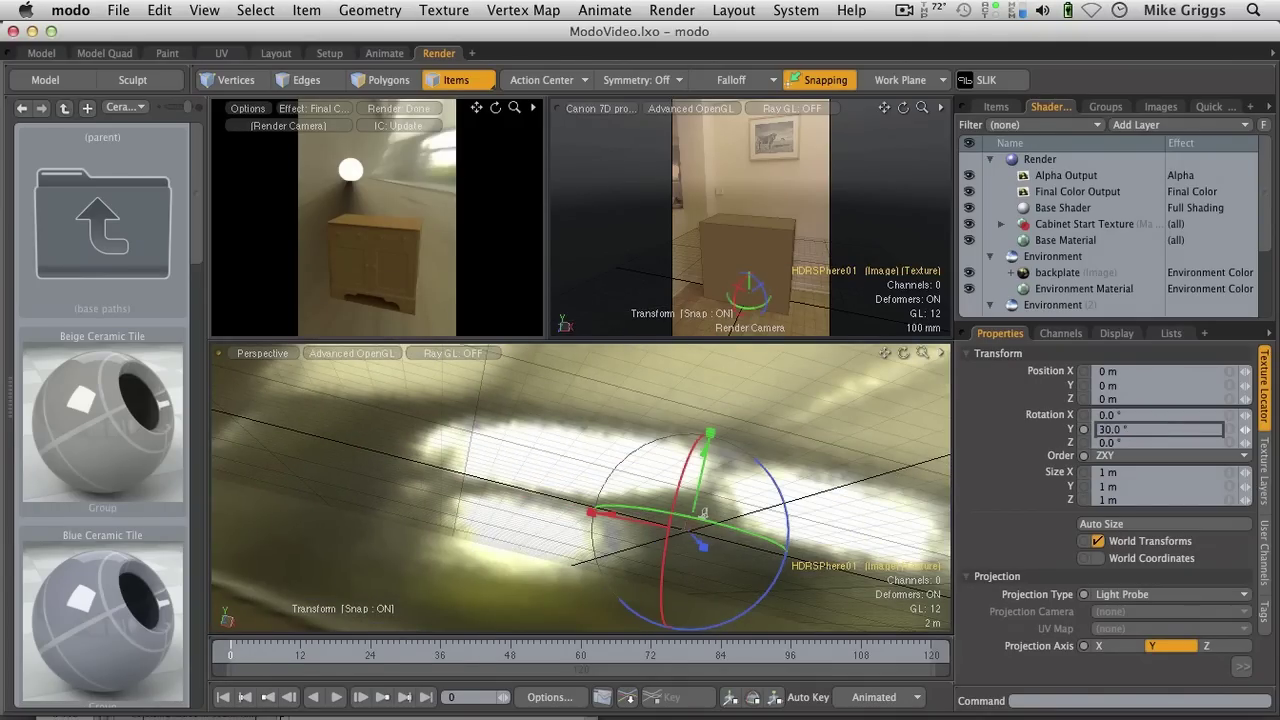
pyautogui.press('Return')
pyautogui.press('space')
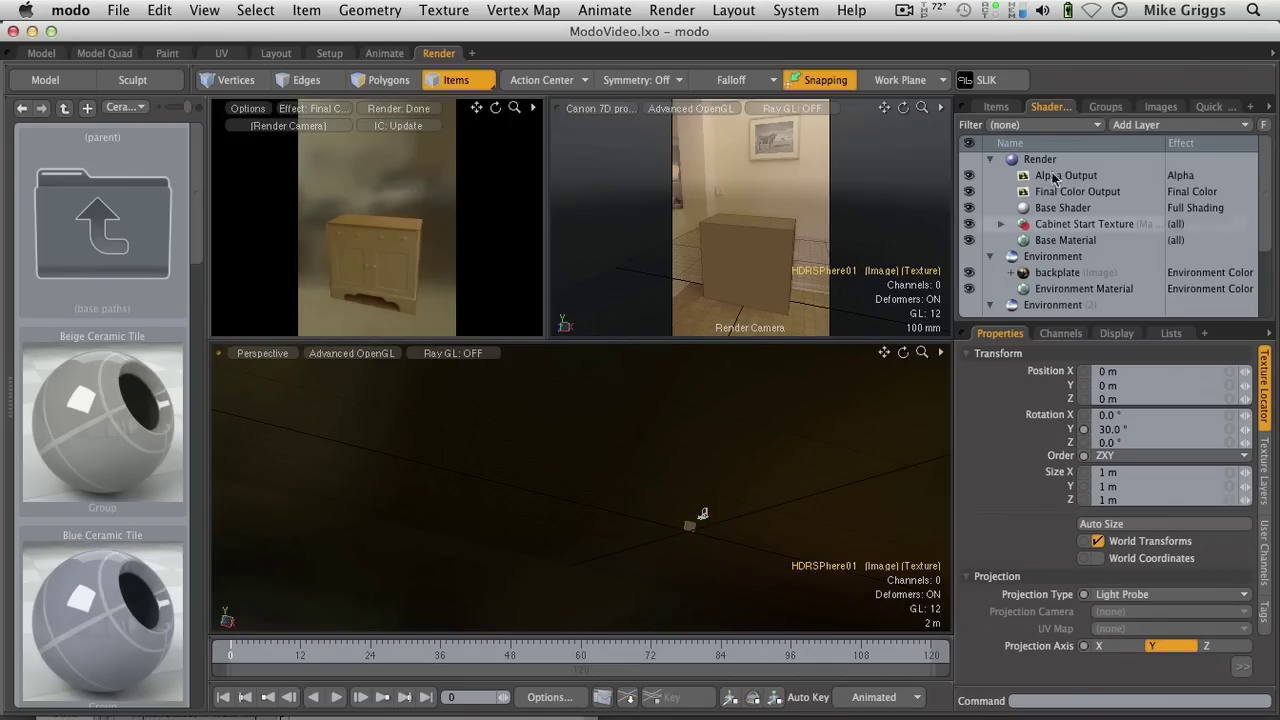
# - Collapse the Texture Group in the item list and add a new mesh item to the scene
pyautogui.click(998, 107)
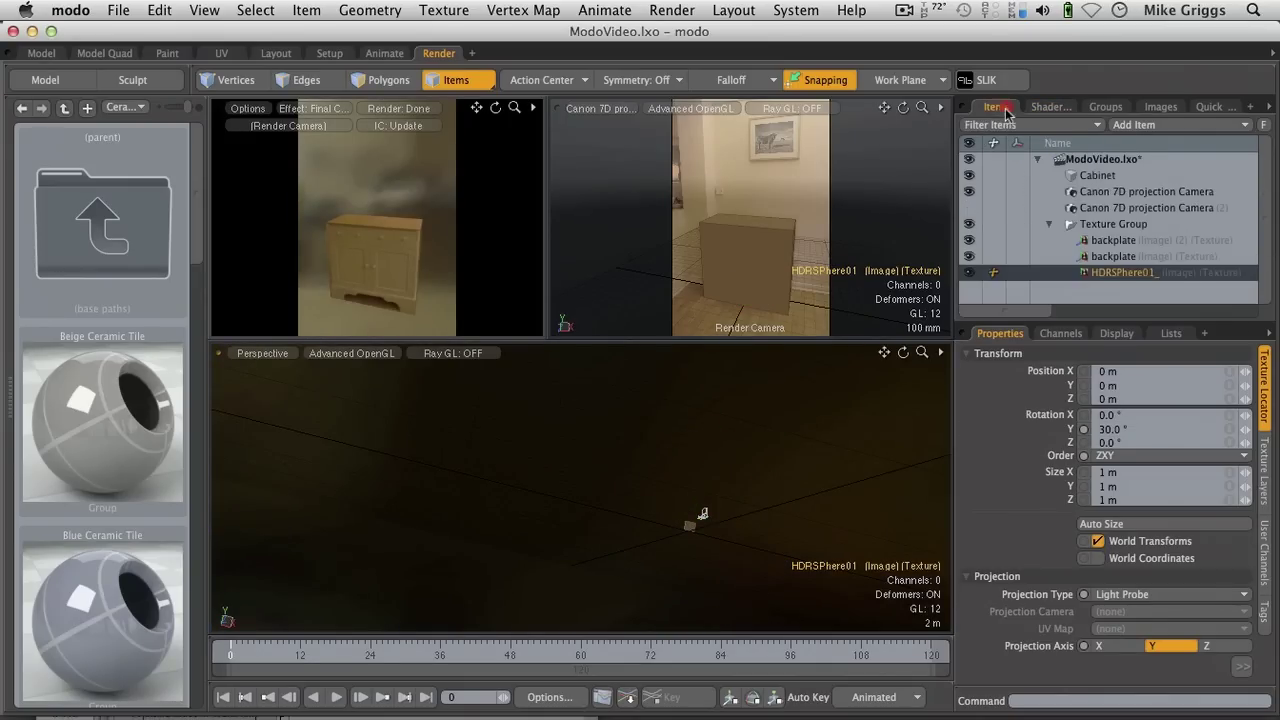
pyautogui.click(1050, 226)
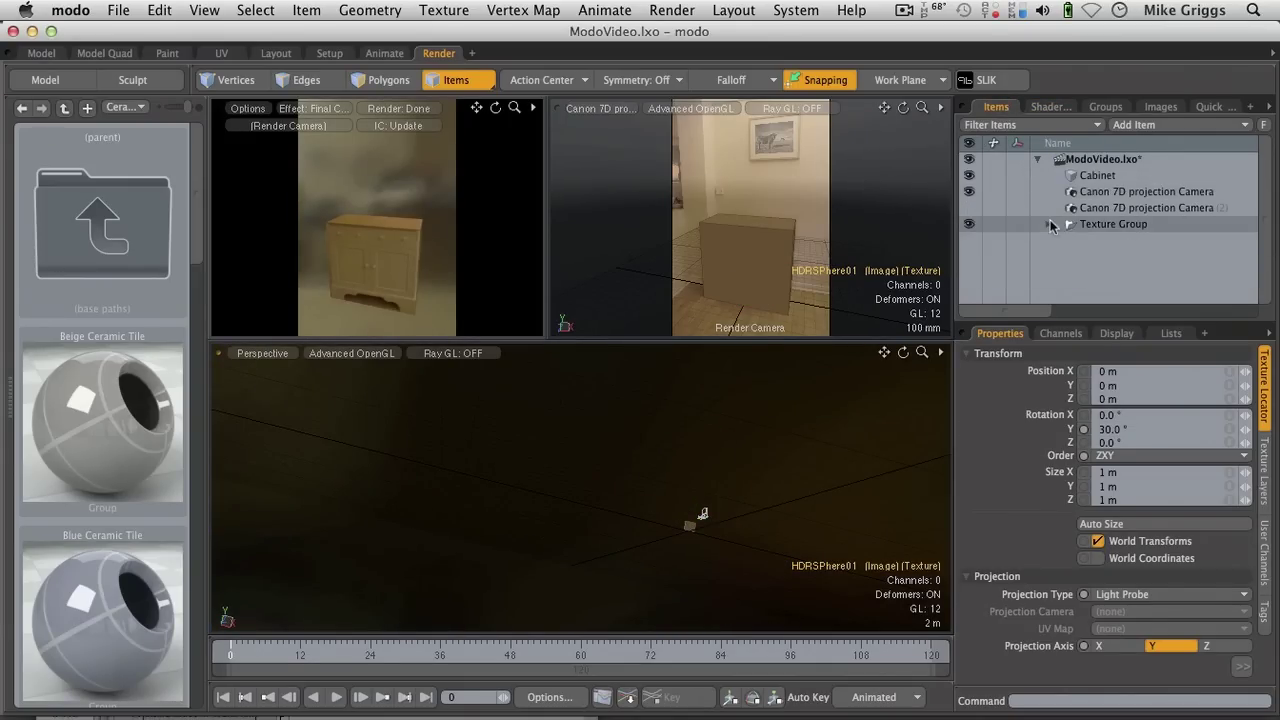
pyautogui.click(1133, 124)
pyautogui.click(1114, 164)
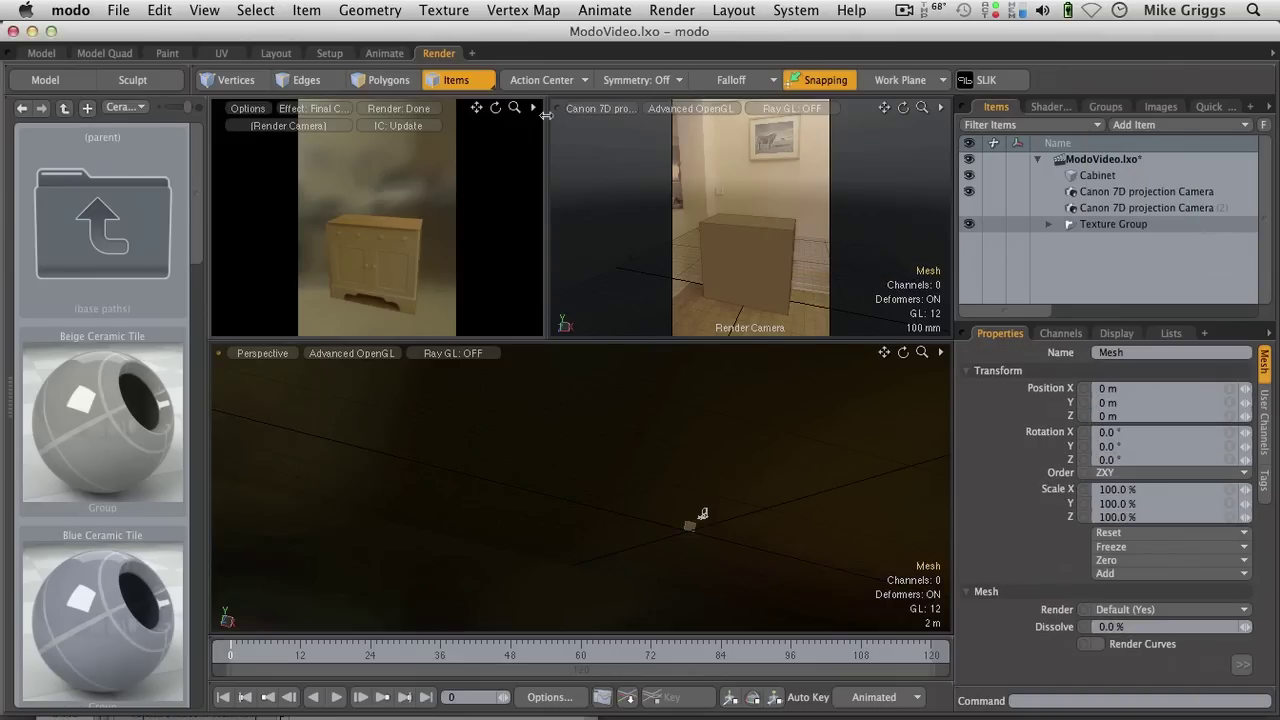
# - Create a tessellated sphere with a 75 mm radius just above the cabinet box's top face, and add another mesh item
pyautogui.click(1048, 225)
pyautogui.moveTo(1011, 274); pyautogui.dragTo(1082, 224)
pyautogui.click(41, 53)
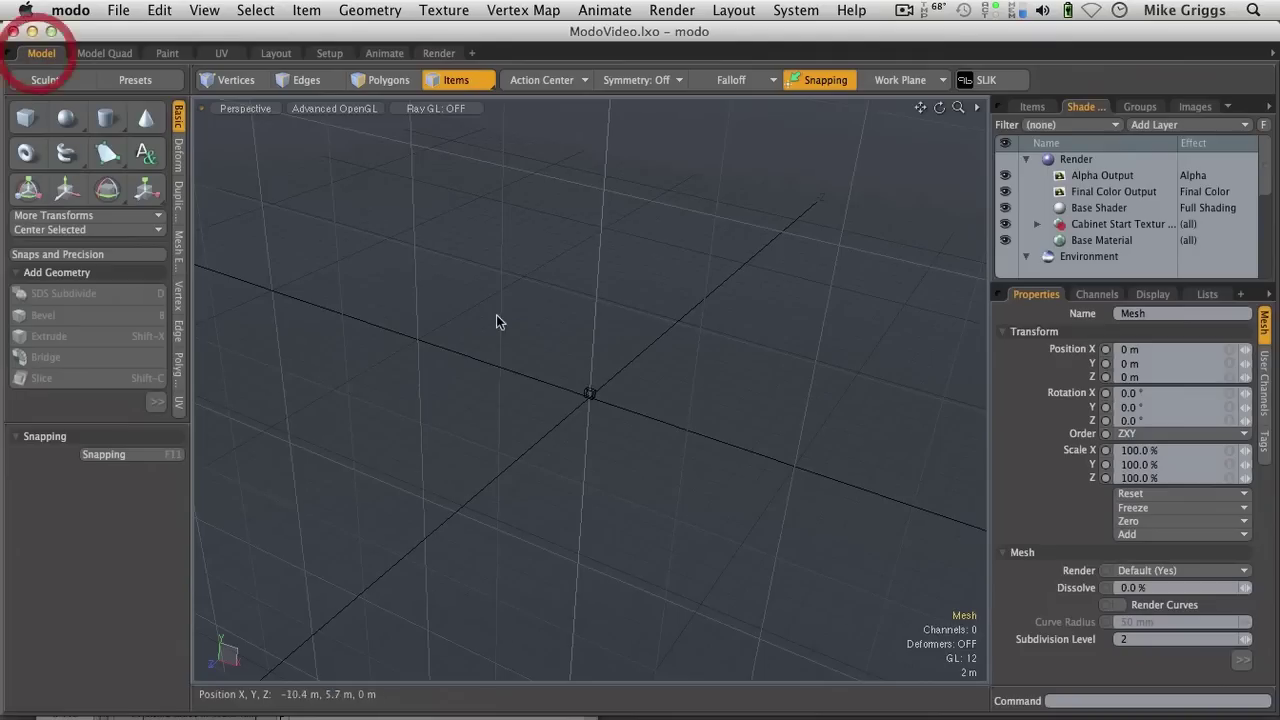
pyautogui.keyDown('ctrl'); pyautogui.keyDown('alt'); pyautogui.moveTo(609, 400); pyautogui.dragTo(903, 417); pyautogui.keyUp('alt'); pyautogui.keyUp('ctrl')
pyautogui.keyDown('alt'); pyautogui.keyDown('shift'); pyautogui.moveTo(583, 400); pyautogui.dragTo(843, 506); pyautogui.keyUp('shift'); pyautogui.keyUp('alt')
pyautogui.keyDown('ctrl'); pyautogui.keyDown('alt'); pyautogui.moveTo(755, 494); pyautogui.dragTo(894, 550); pyautogui.keyUp('alt'); pyautogui.keyUp('ctrl')
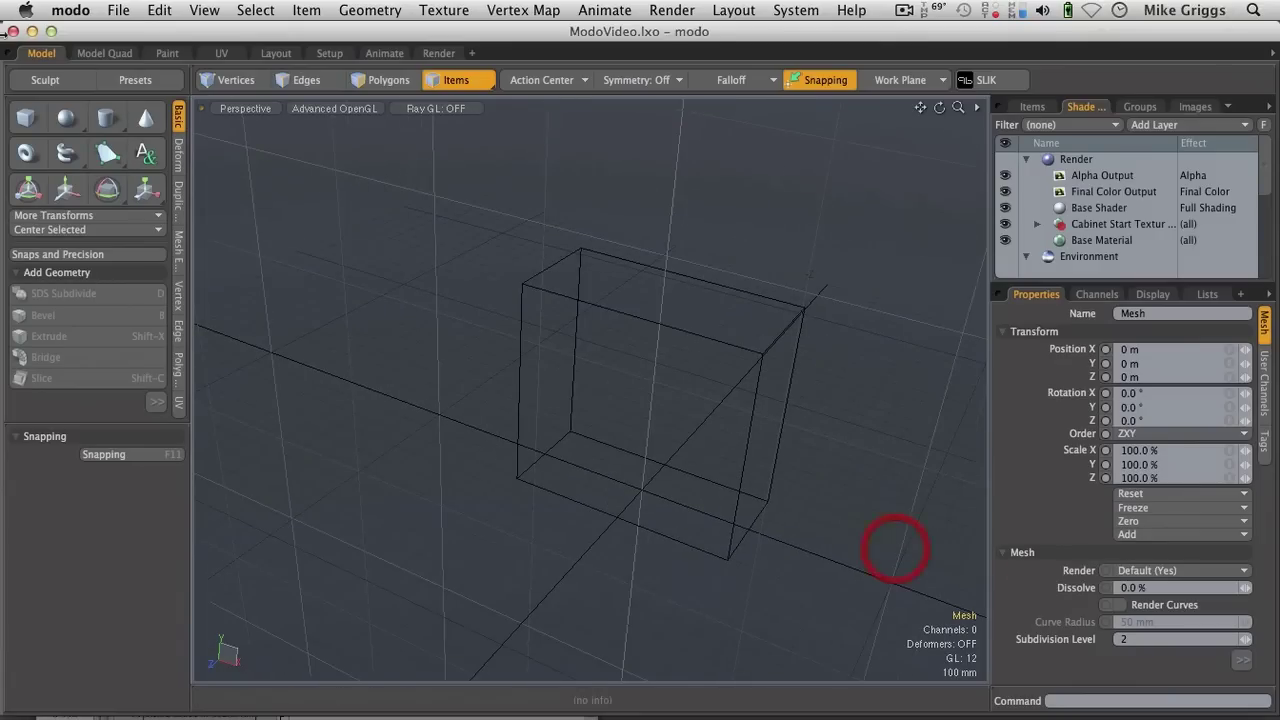
pyautogui.click(42, 118)
pyautogui.click(66, 118)
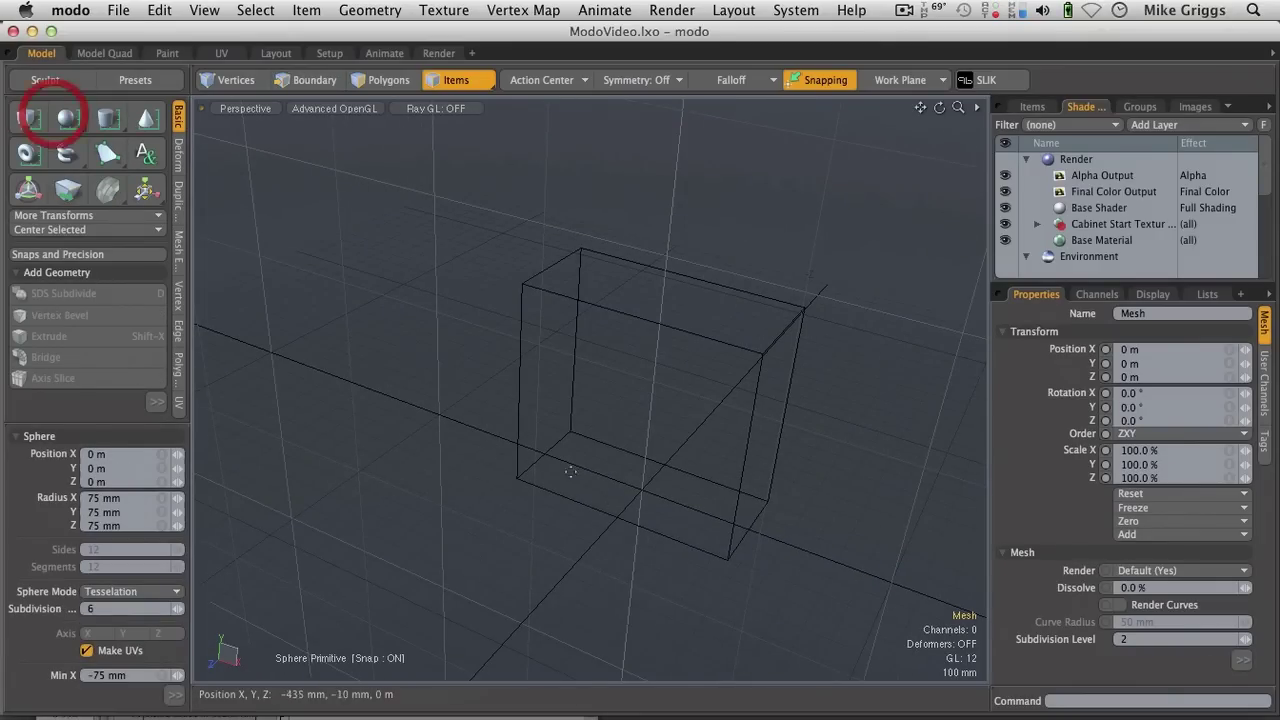
pyautogui.keyDown('ctrl'); pyautogui.moveTo(641, 490); pyautogui.dragTo(668, 211); pyautogui.keyUp('ctrl')
pyautogui.press('q')
pyautogui.press('n')
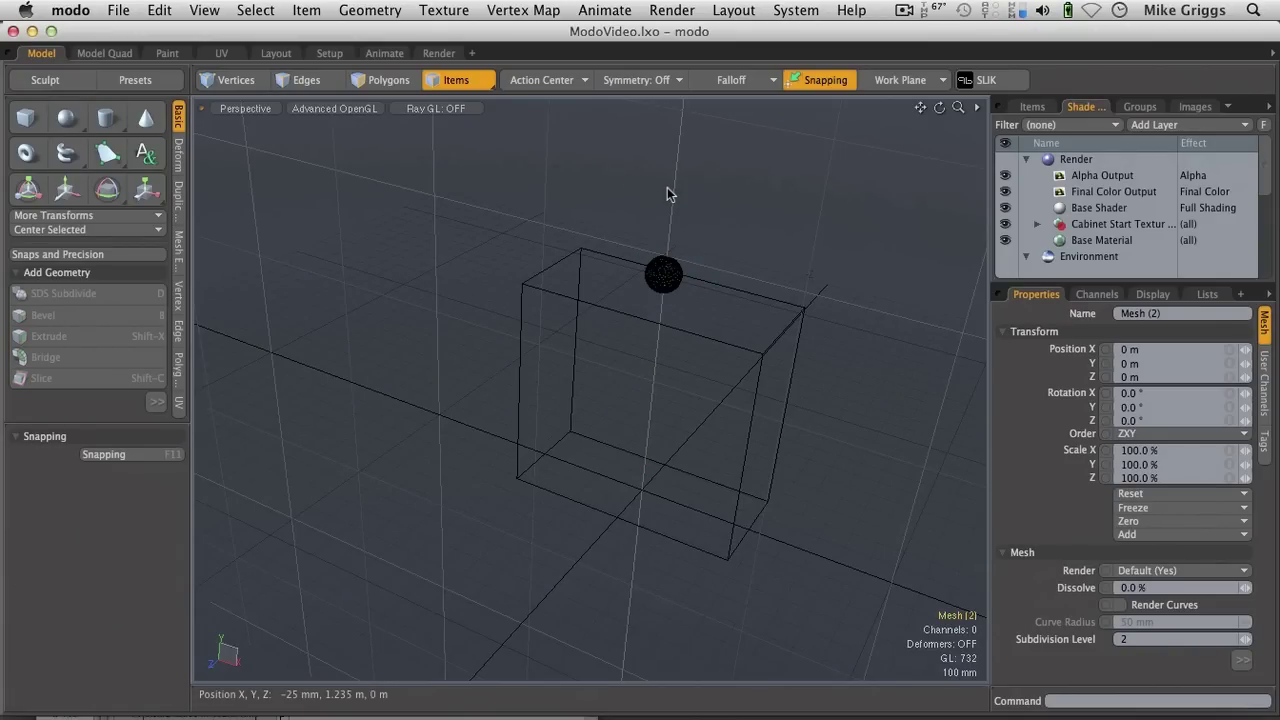
# - Select the sphere's mesh and assign its polygons a new material named Refective Sphere
pyautogui.click(1033, 106)
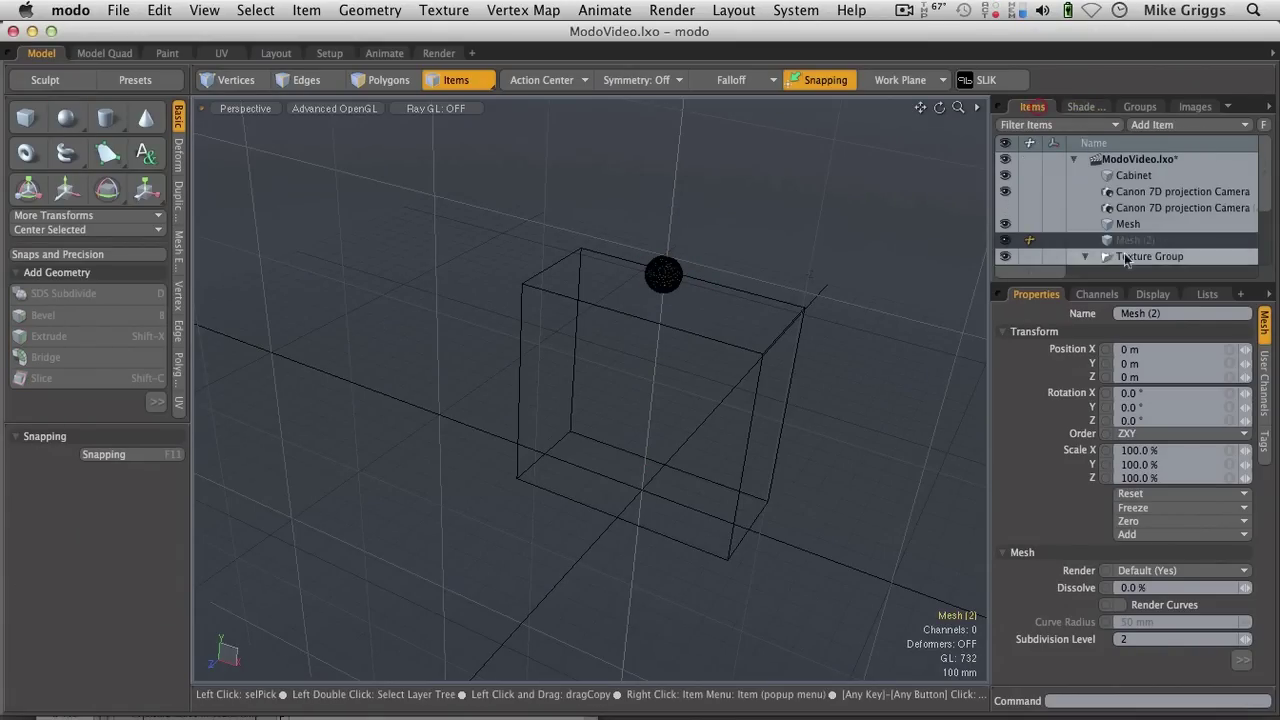
pyautogui.click(1126, 226)
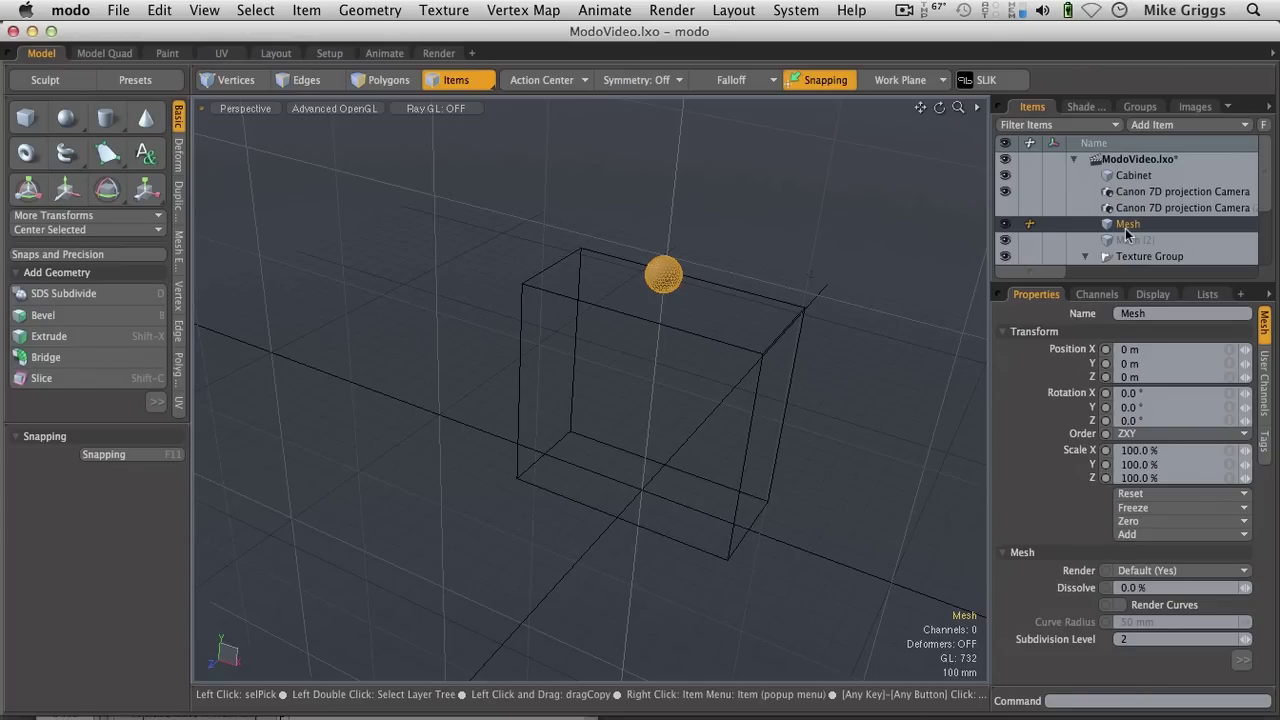
pyautogui.press('m')
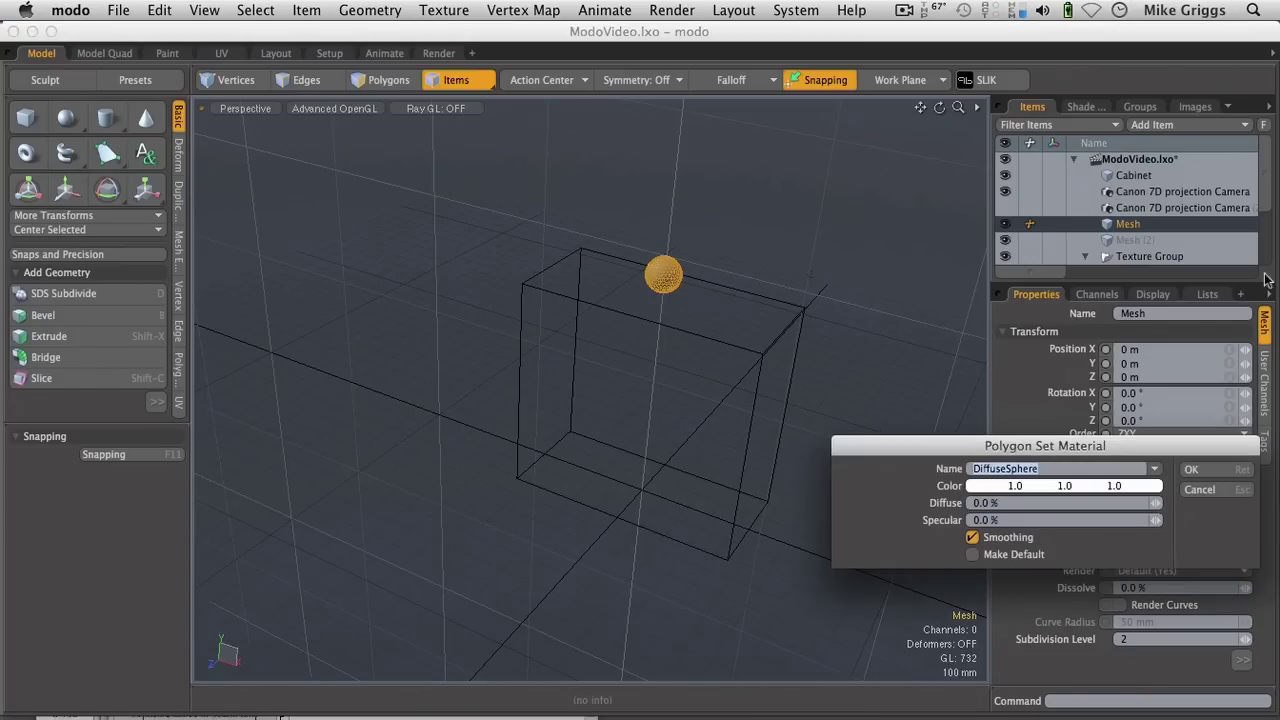
pyautogui.click(1196, 468)
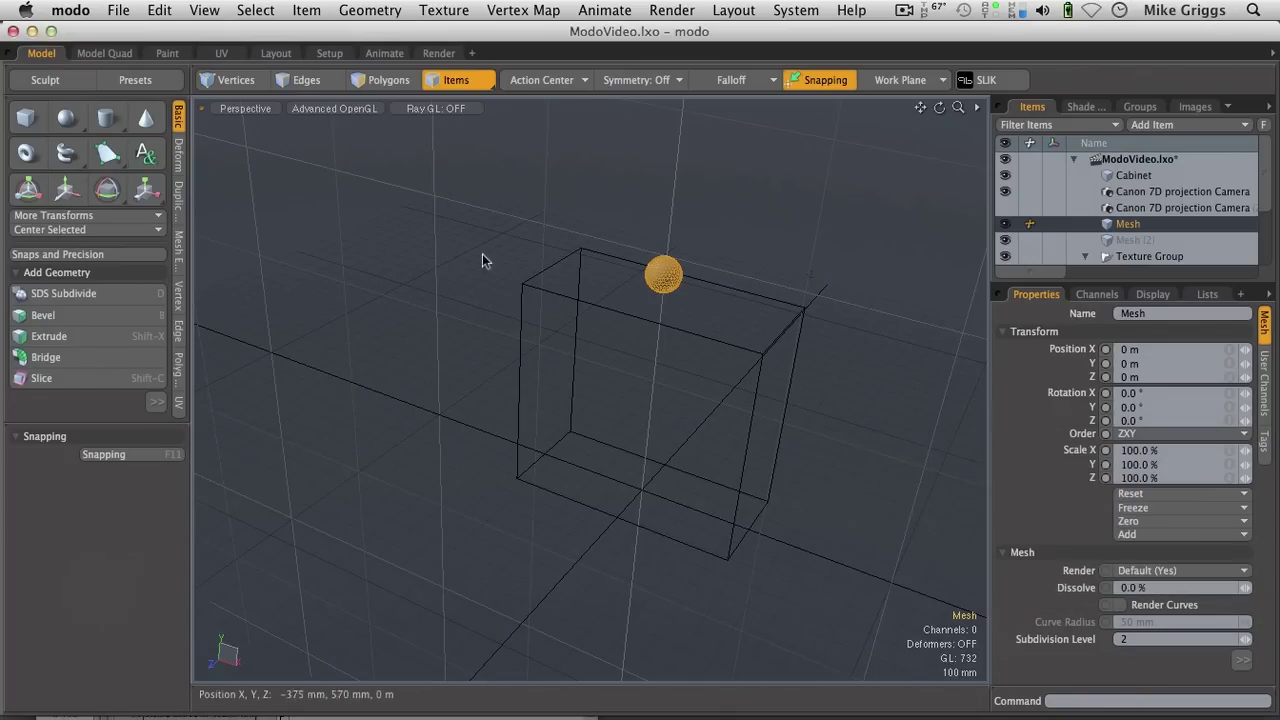
pyautogui.click(375, 81)
pyautogui.write('m')
pyautogui.write('Refective Sphere')
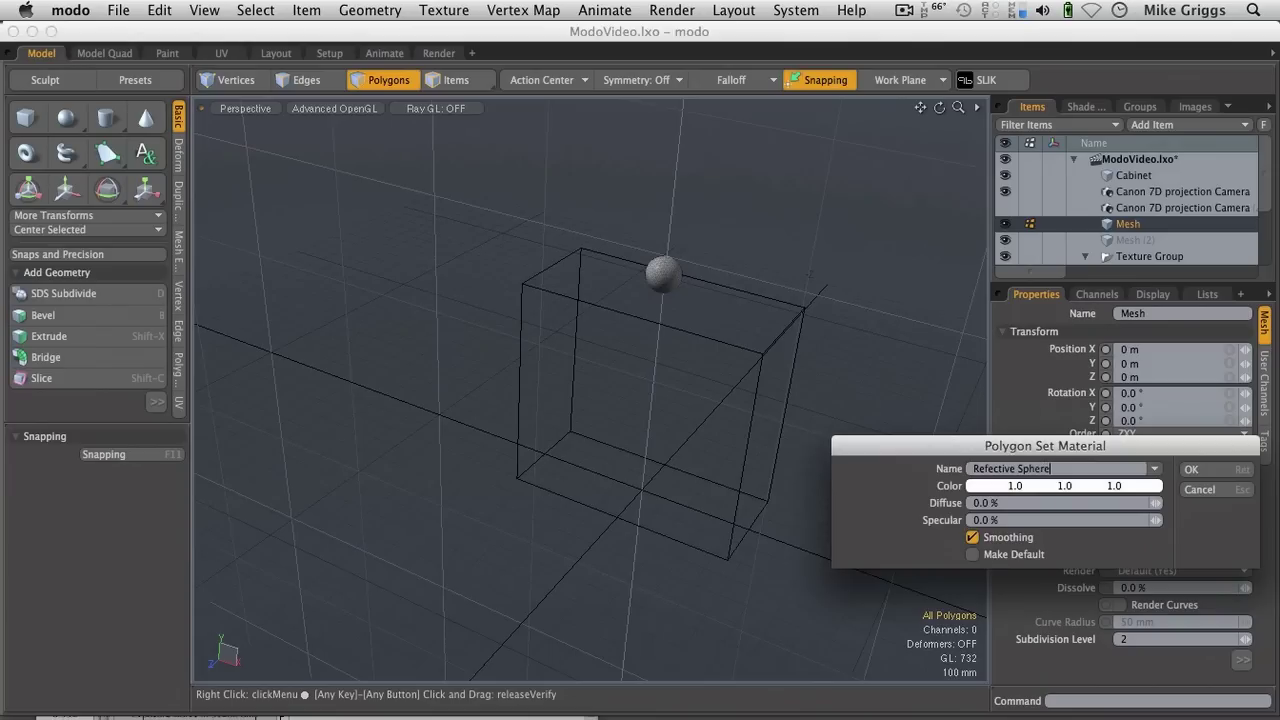
pyautogui.press('Return')
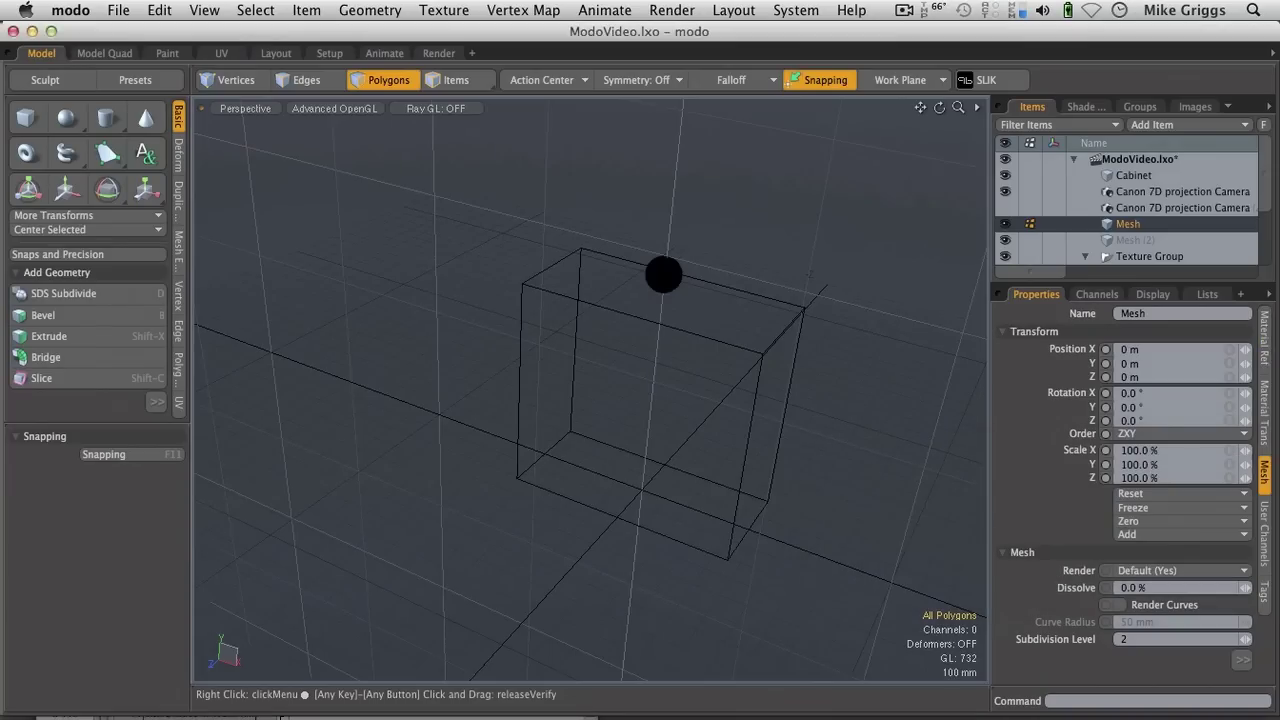
# - Delete the empty Mesh (2) item and rename the sphere's mesh item as Reflective Sphere
pyautogui.rightClick(1142, 243)
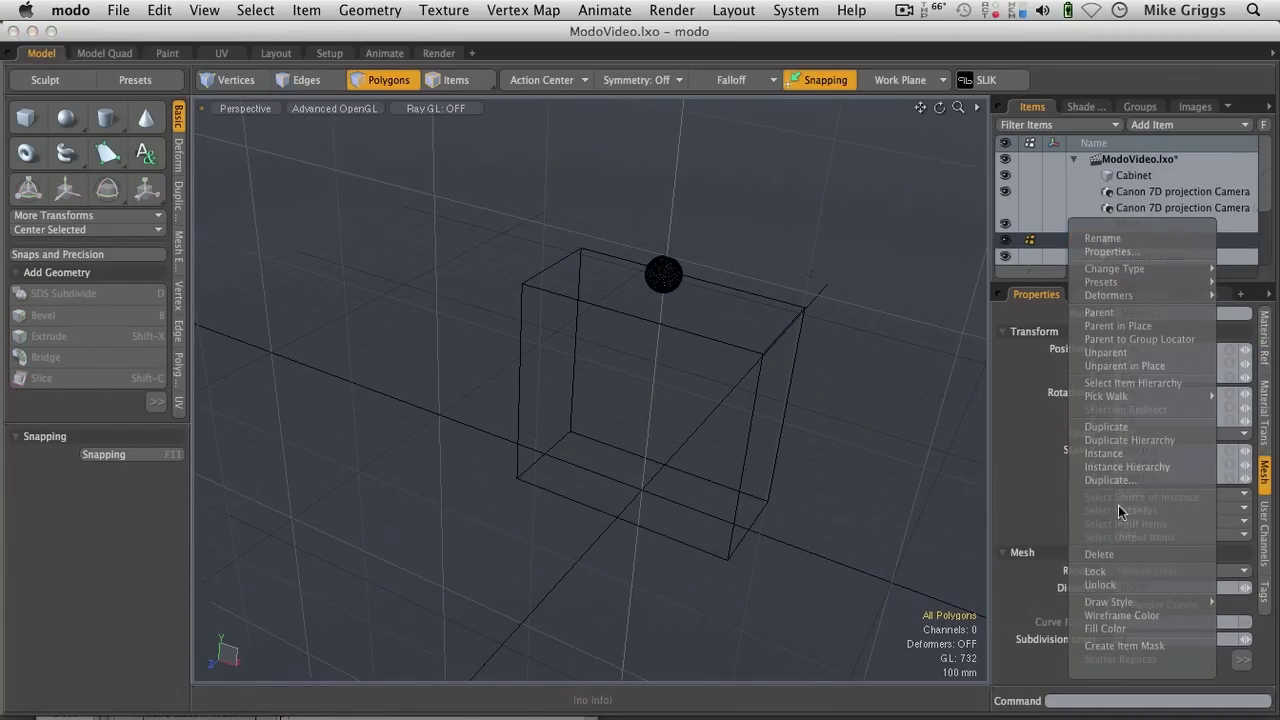
pyautogui.click(1120, 554)
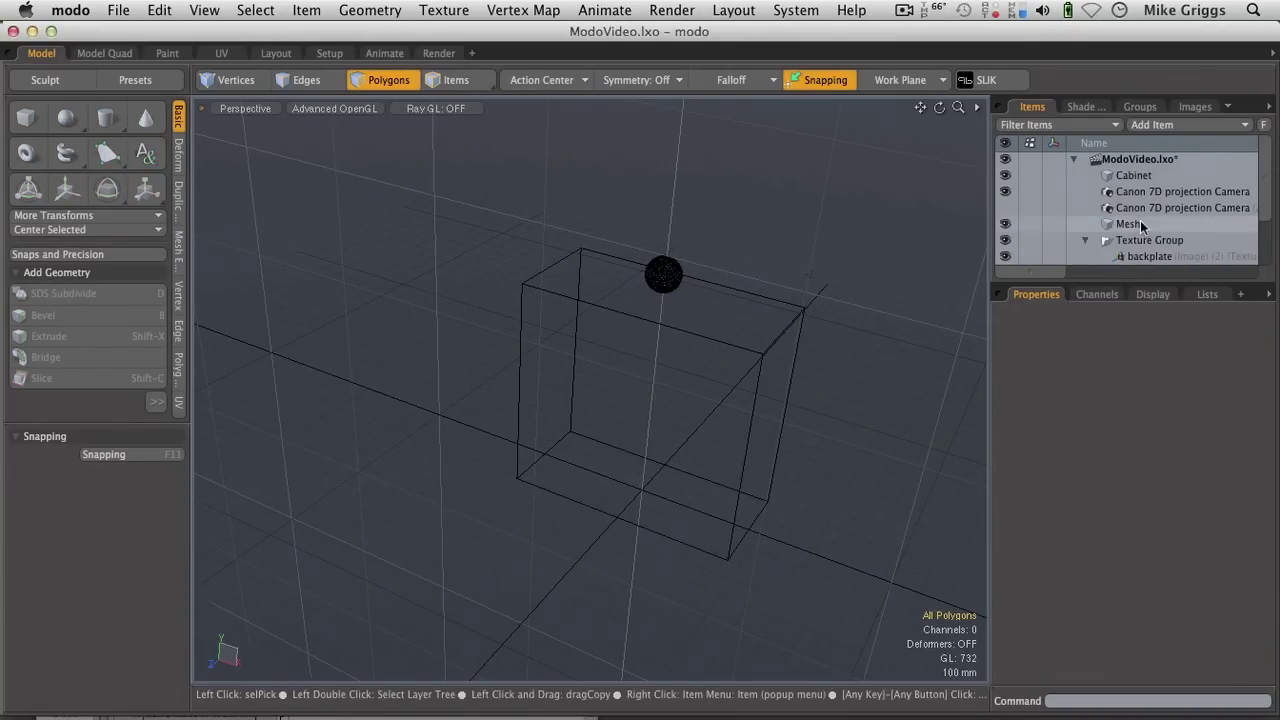
pyautogui.click(1139, 226)
pyautogui.click(1132, 314)
pyautogui.write('Reflective Sphere')
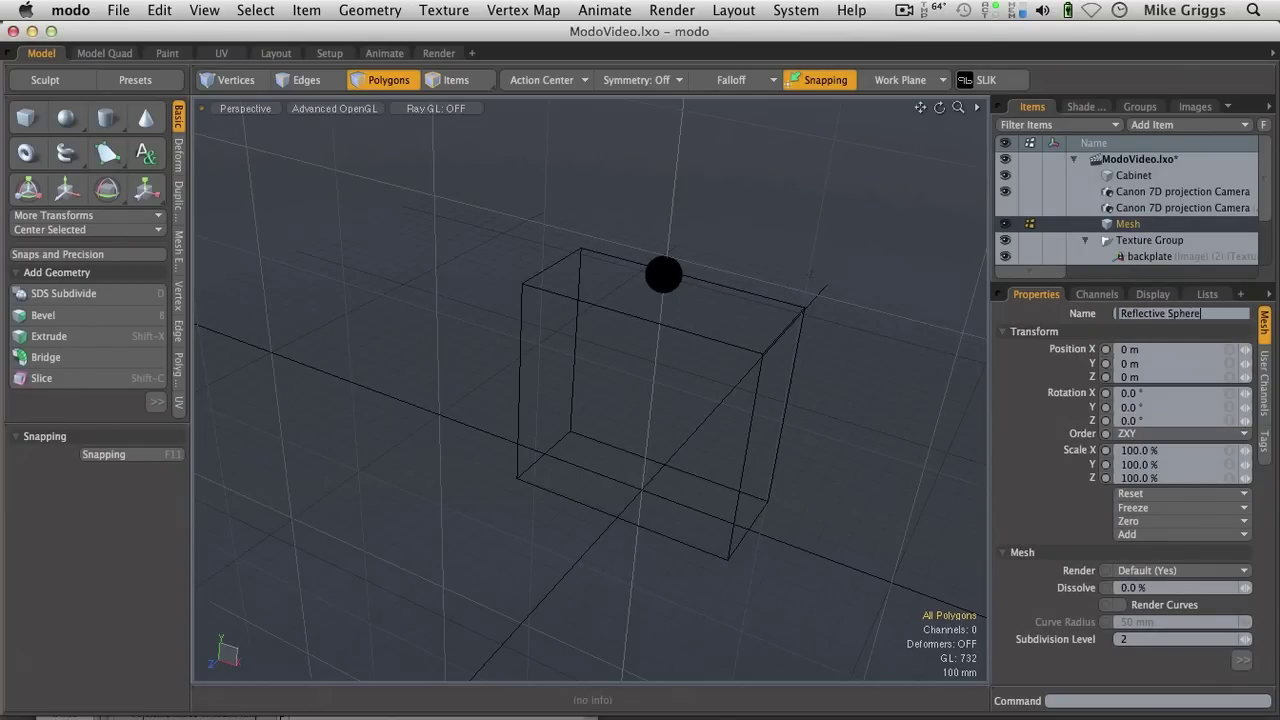
pyautogui.press('Return')
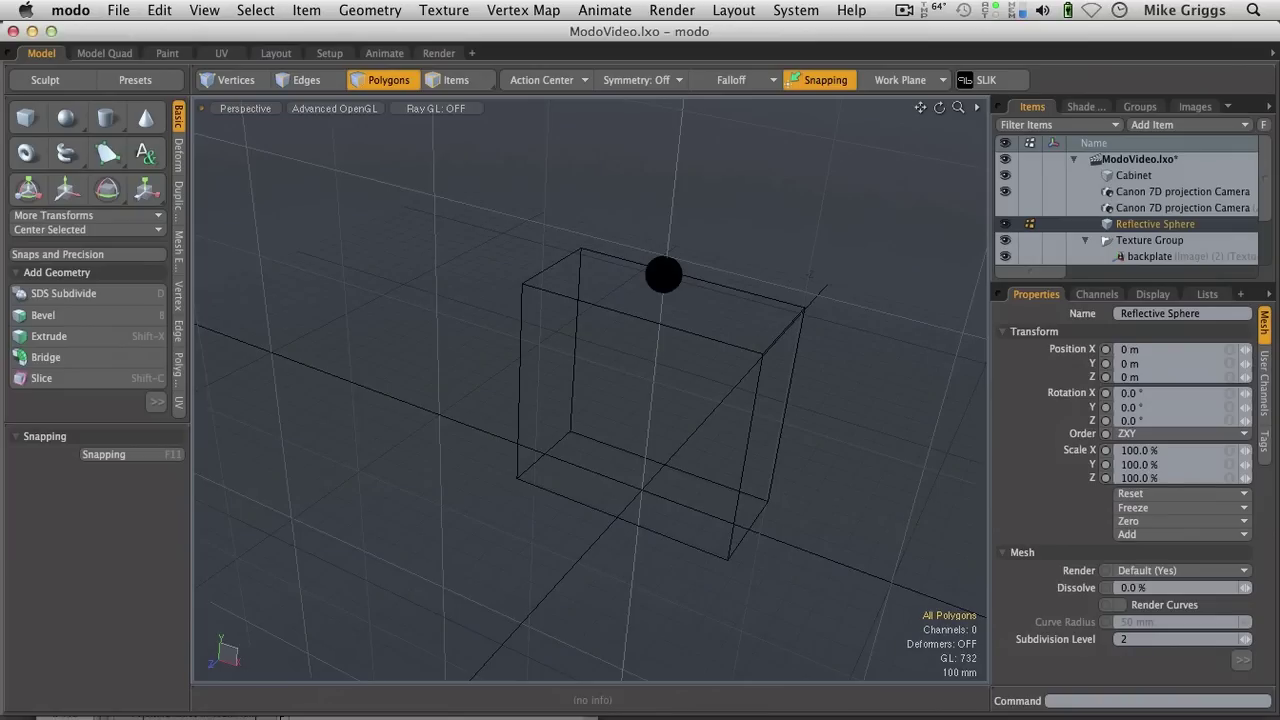
# - Reapply the existing Refective Sphere material to the sphere's polygons
pyautogui.rightClick(1127, 225)
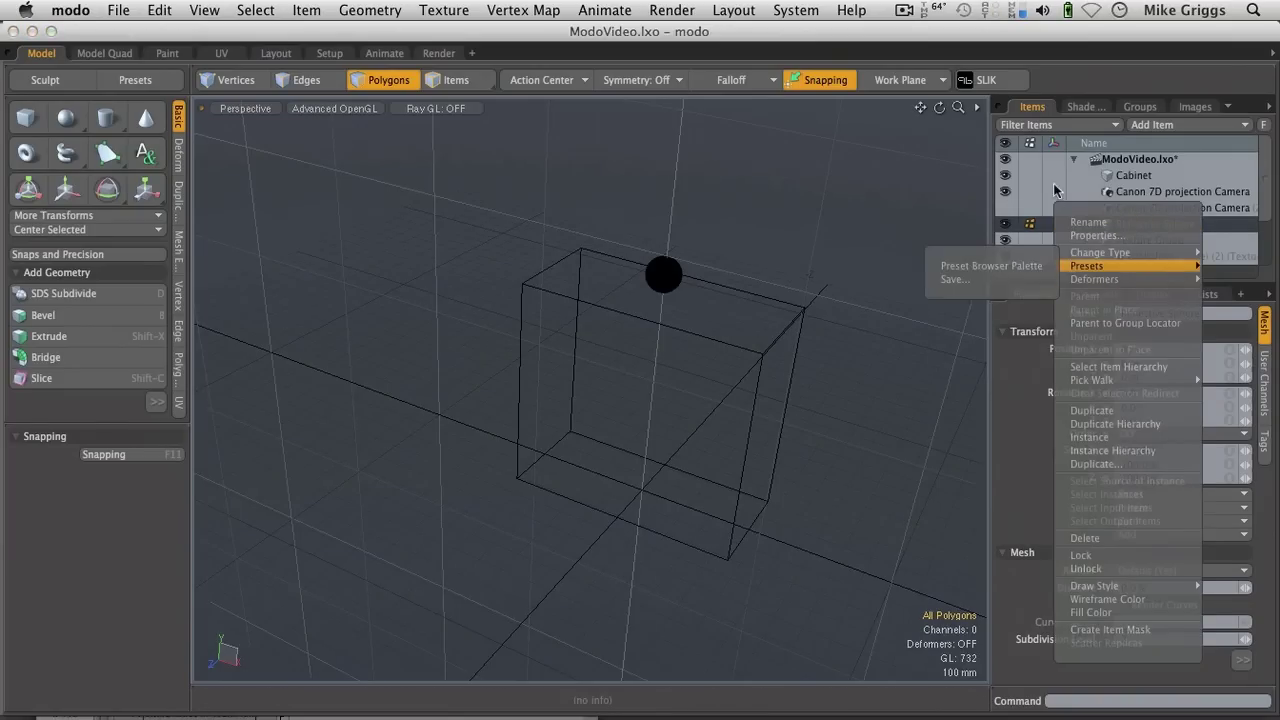
pyautogui.click(1055, 188)
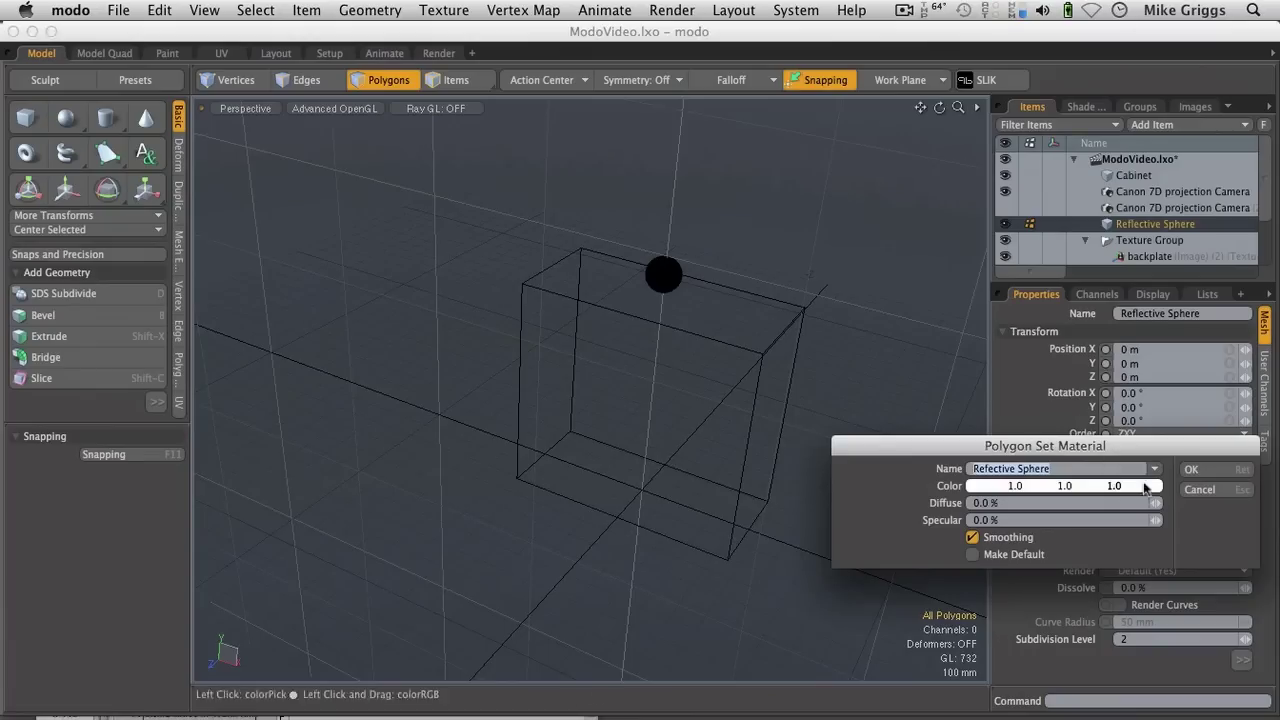
pyautogui.click(1218, 473)
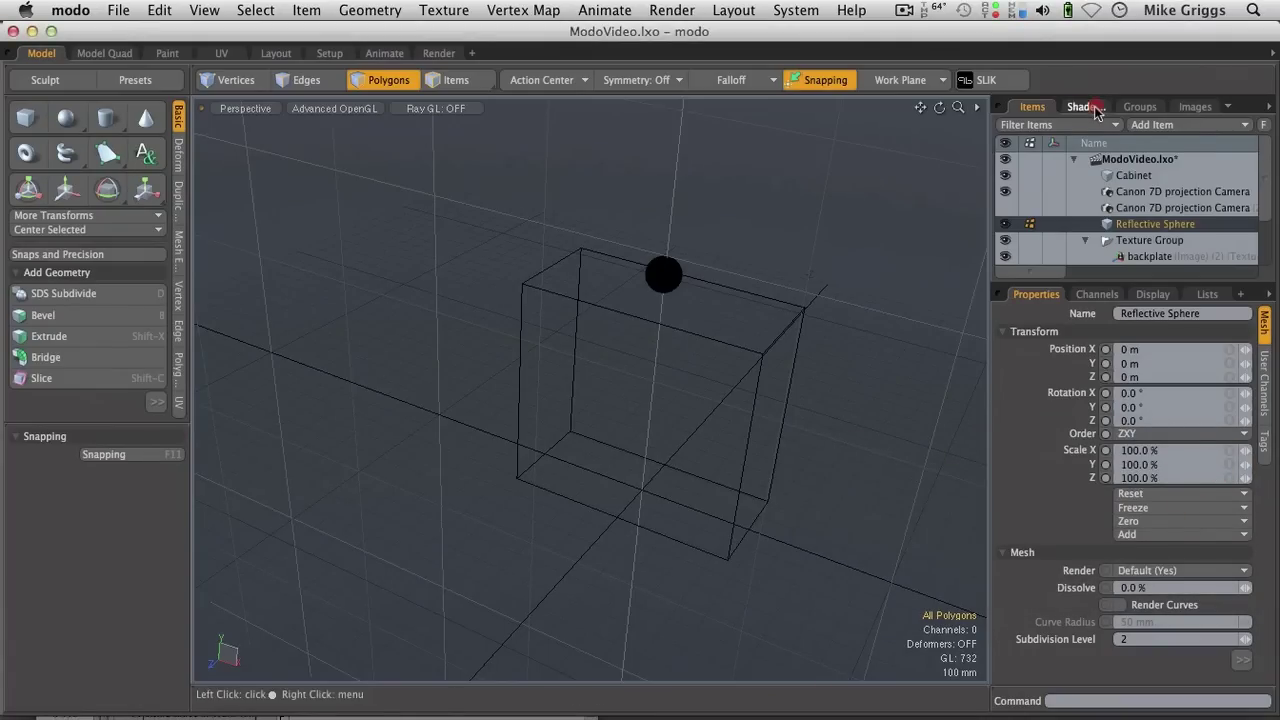
# - Set the reflection amount of the Refective Sphere group's material to 100%
pyautogui.click(1090, 106)
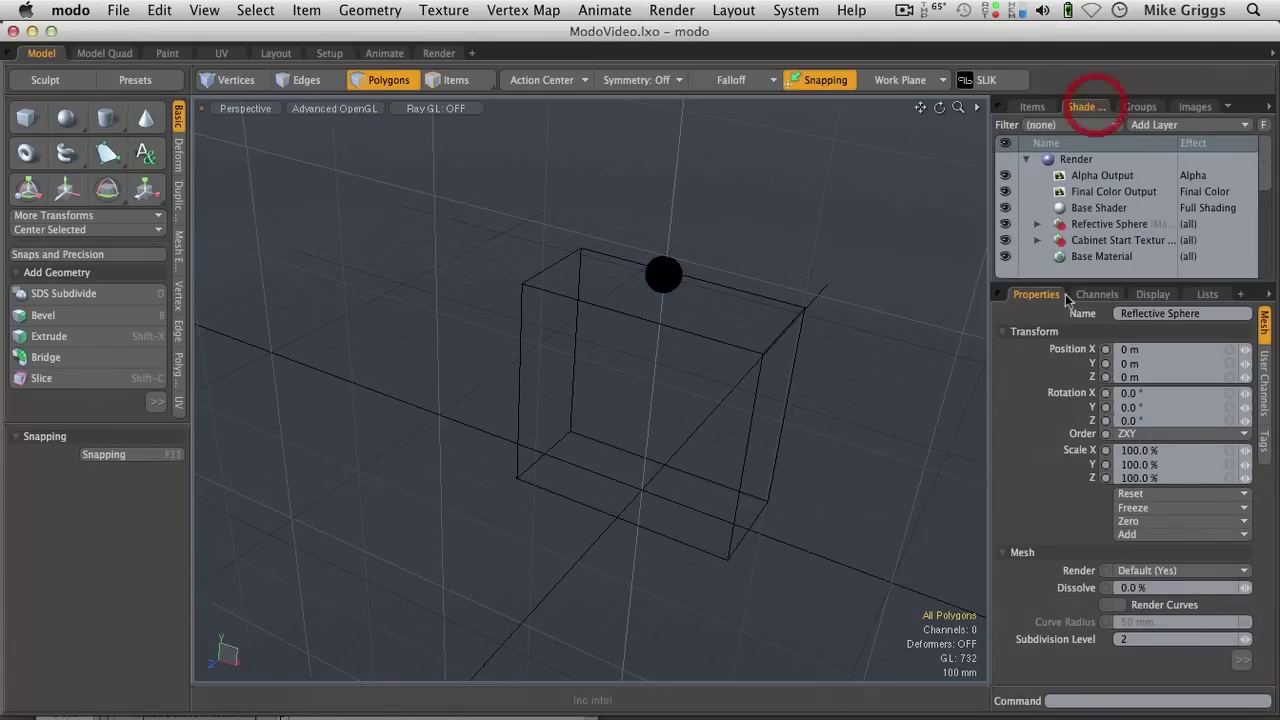
pyautogui.click(1037, 225)
pyautogui.click(439, 53)
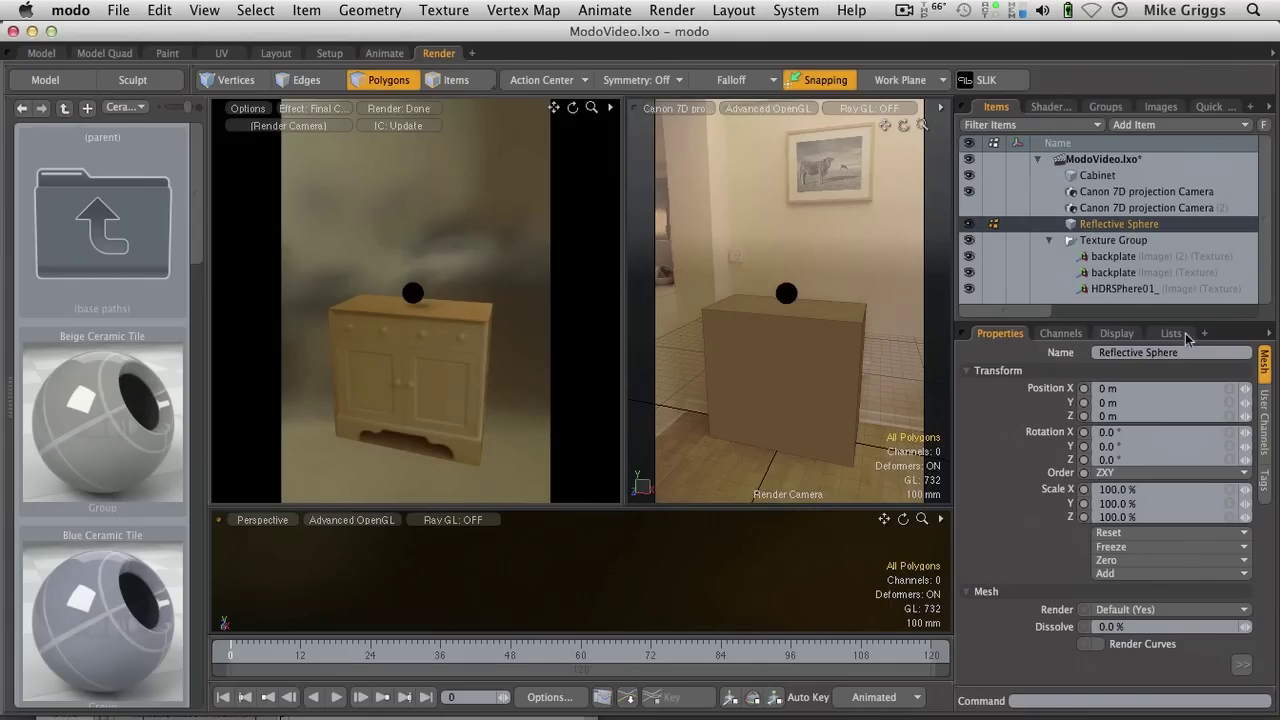
pyautogui.click(1051, 106)
pyautogui.click(1001, 224)
pyautogui.click(1043, 240)
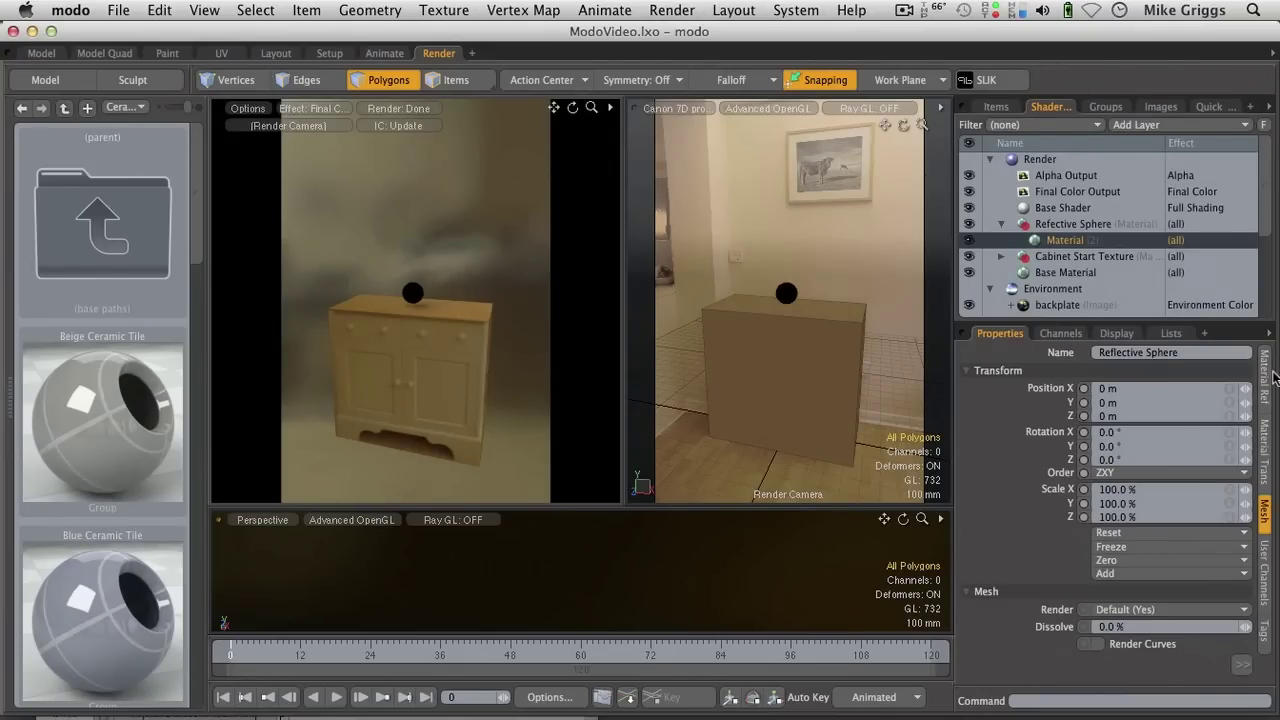
pyautogui.click(1264, 378)
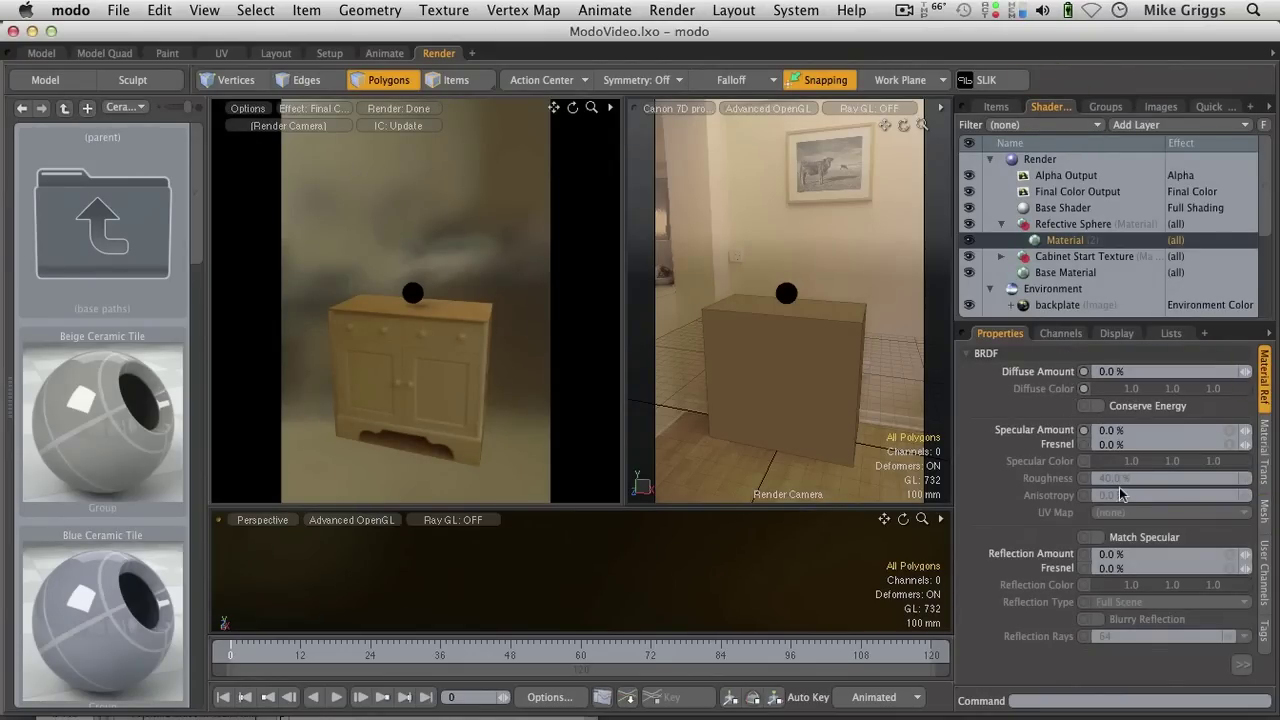
pyautogui.click(1117, 554)
pyautogui.write('100')
pyautogui.press('Return')
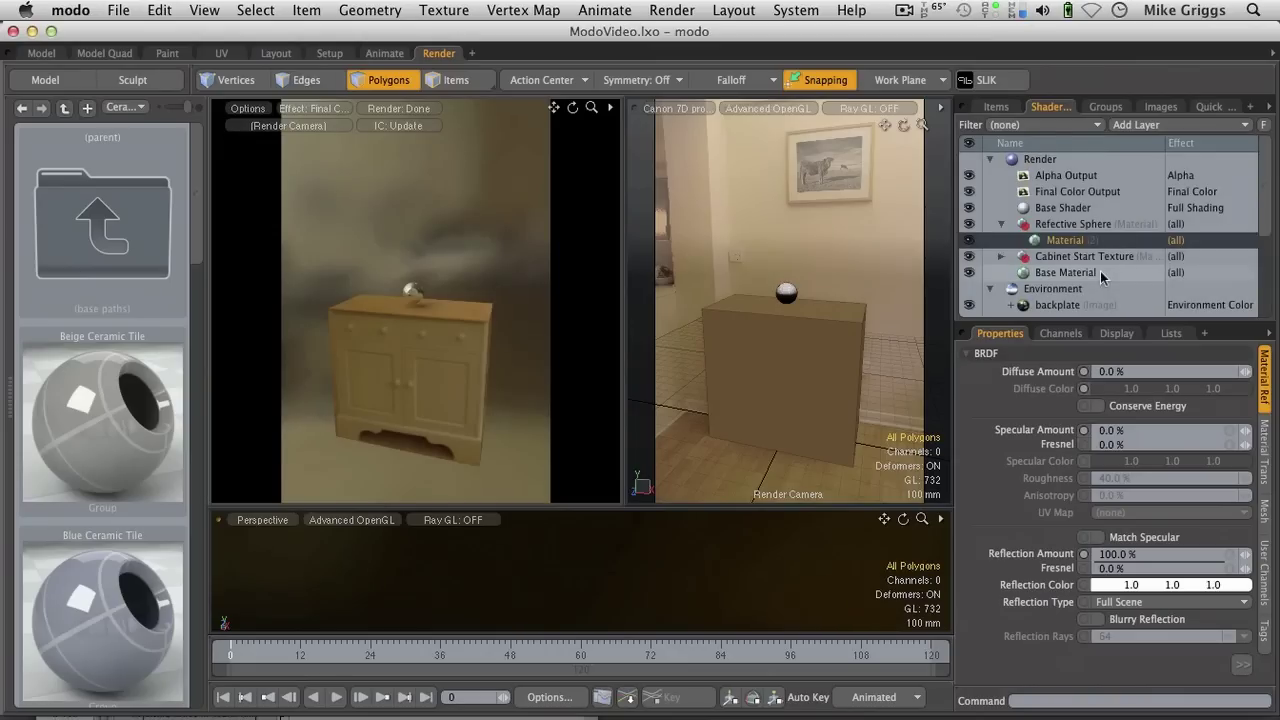
# - Rotate the HDRSPhere01_ environment locator about its Y axis to -85.1°, judging it by the light on the rendered cabinet and sphere
pyautogui.click(1058, 304)
pyautogui.scroll(-3, 1100, 270)
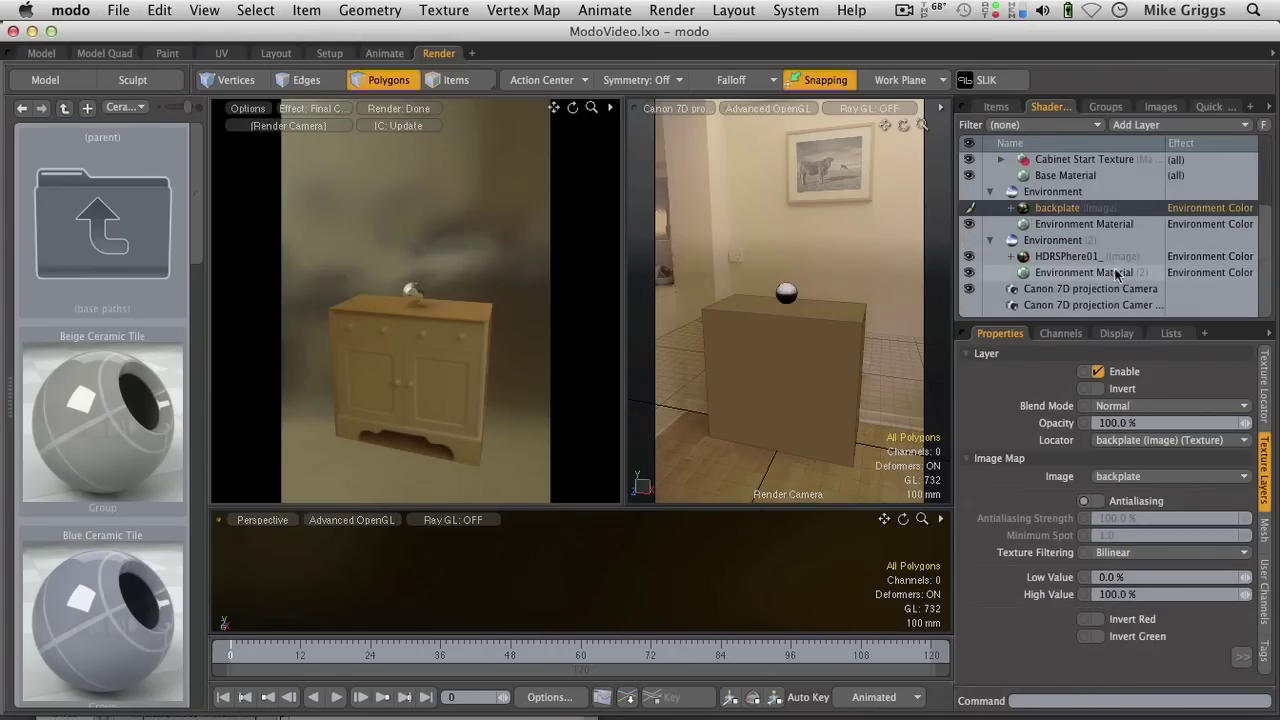
pyautogui.click(1124, 256)
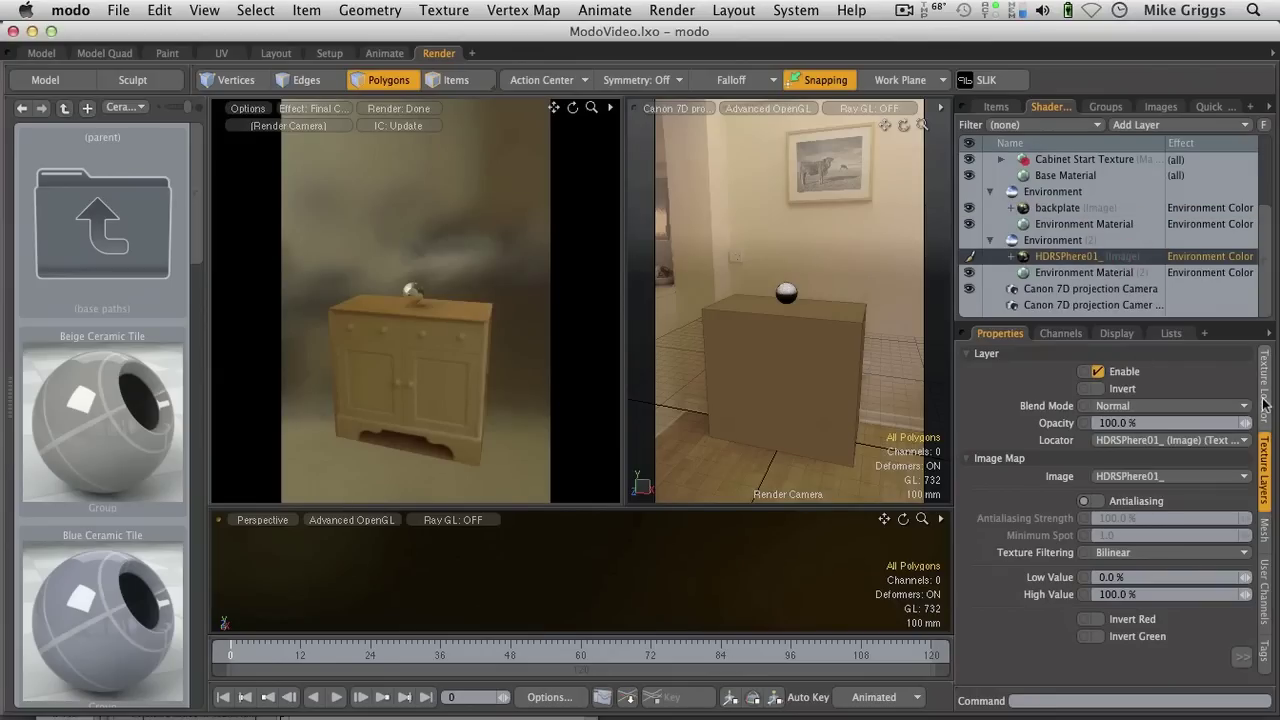
pyautogui.click(1264, 390)
pyautogui.click(1130, 428)
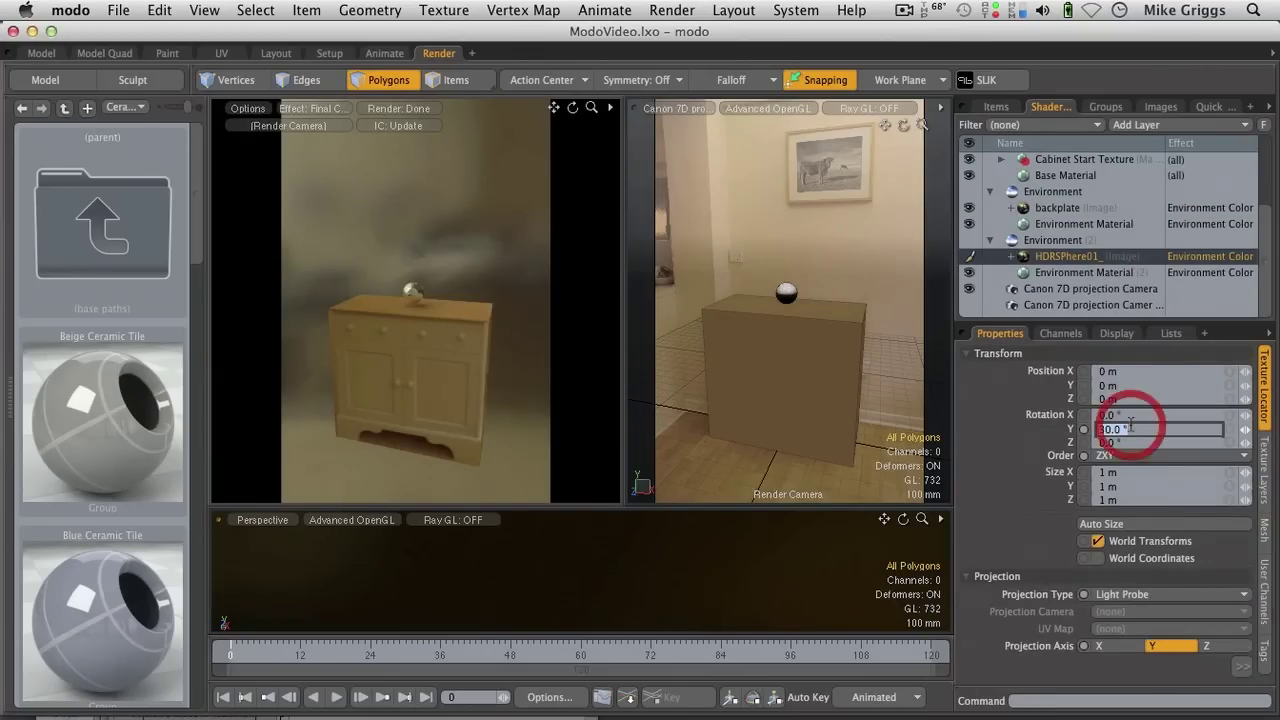
pyautogui.moveTo(1250, 430); pyautogui.dragTo(1252, 428)
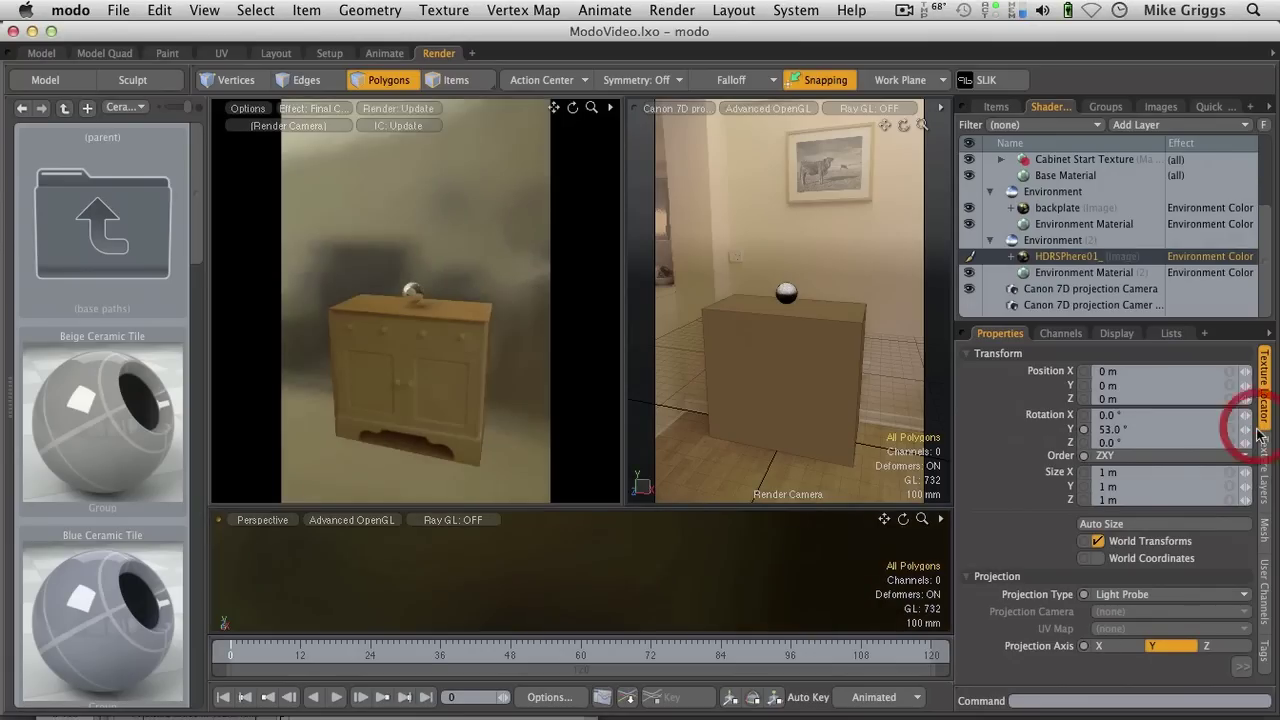
pyautogui.moveTo(1243, 430); pyautogui.dragTo(1231, 428)
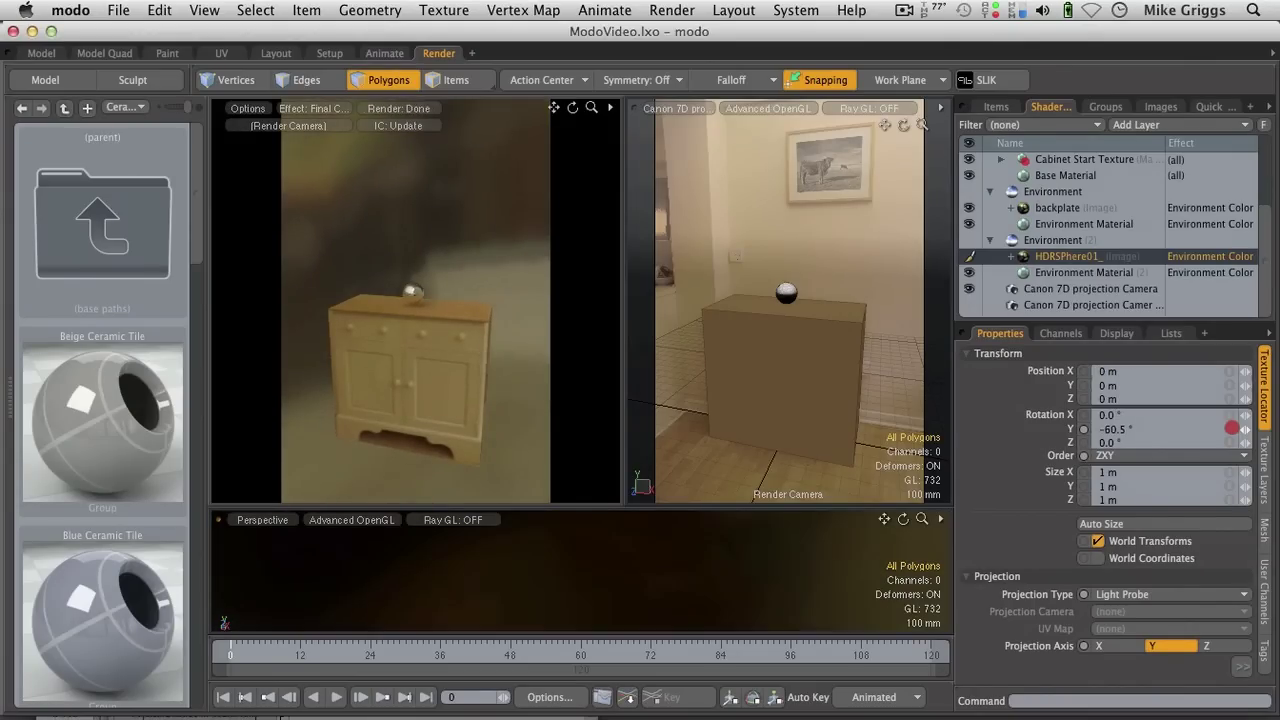
pyautogui.moveTo(1231, 428); pyautogui.dragTo(1232, 430)
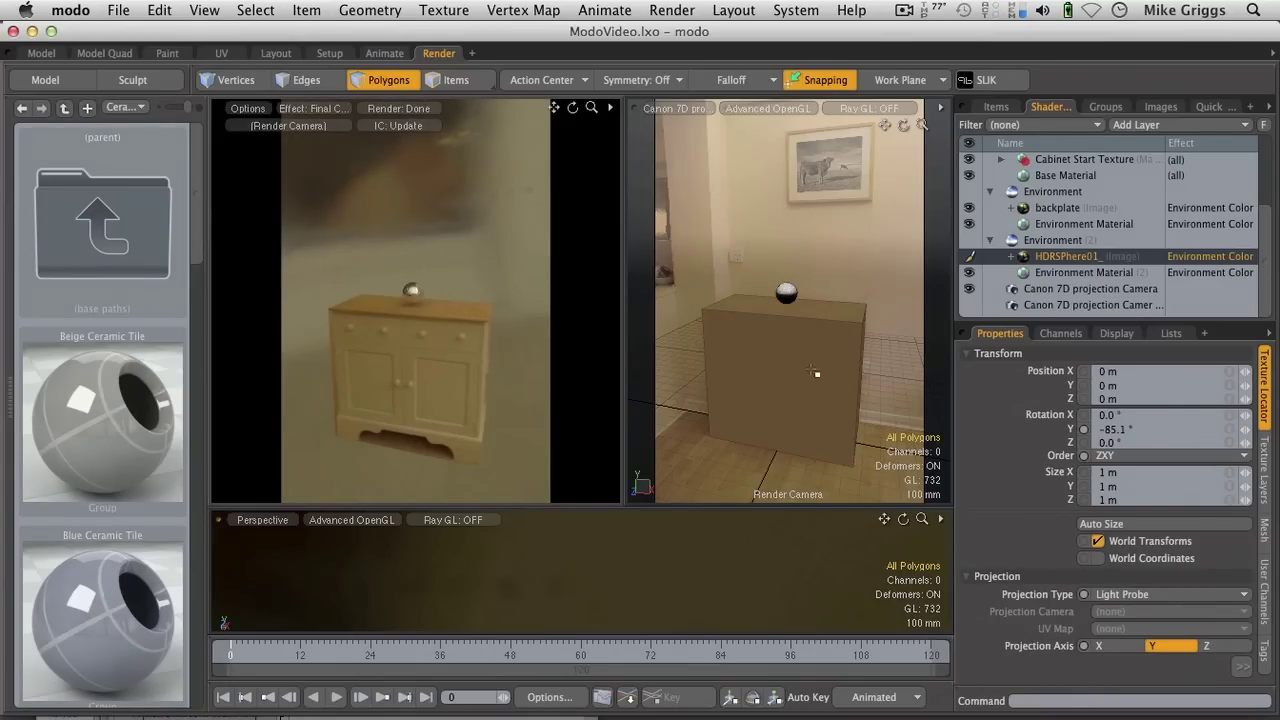
# - Enlarge the perspective viewport and frame the reflective sphere to examine the light probe's reflection on it
pyautogui.moveTo(619, 503); pyautogui.dragTo(574, 298)
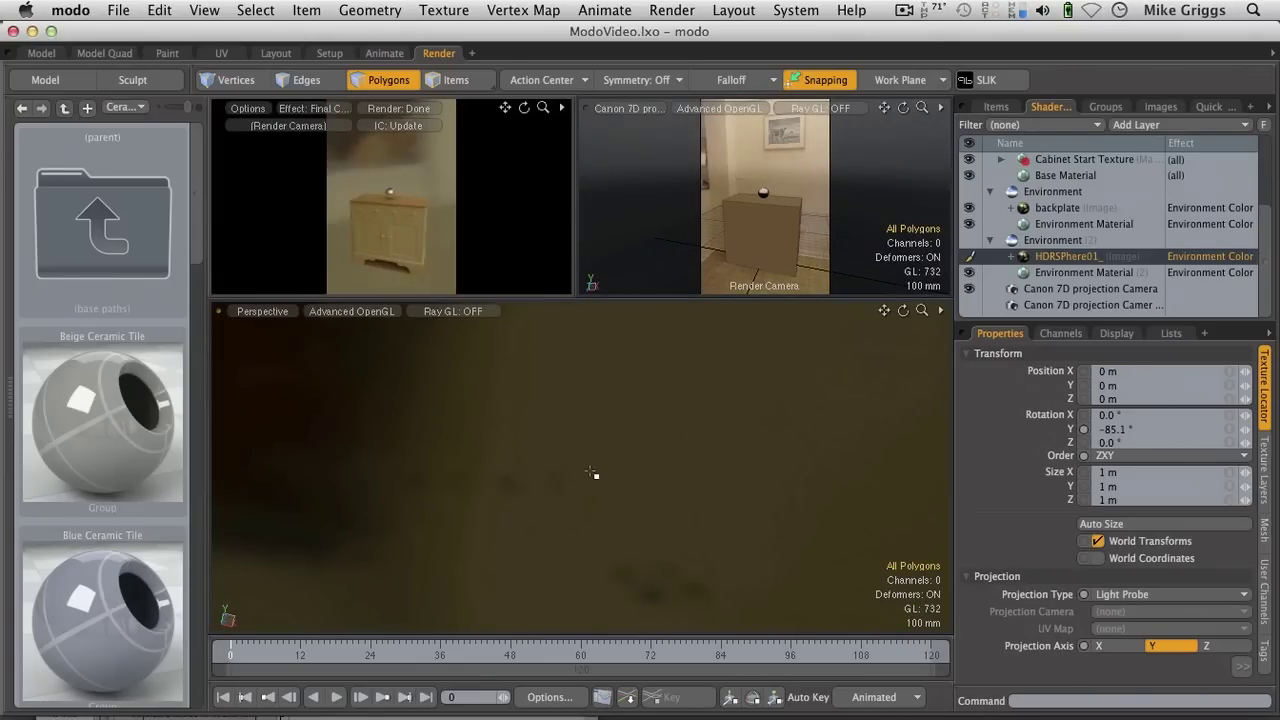
pyautogui.press('a')
pyautogui.keyDown('alt'); pyautogui.moveTo(566, 486); pyautogui.dragTo(757, 474); pyautogui.keyUp('alt')
pyautogui.press('y')
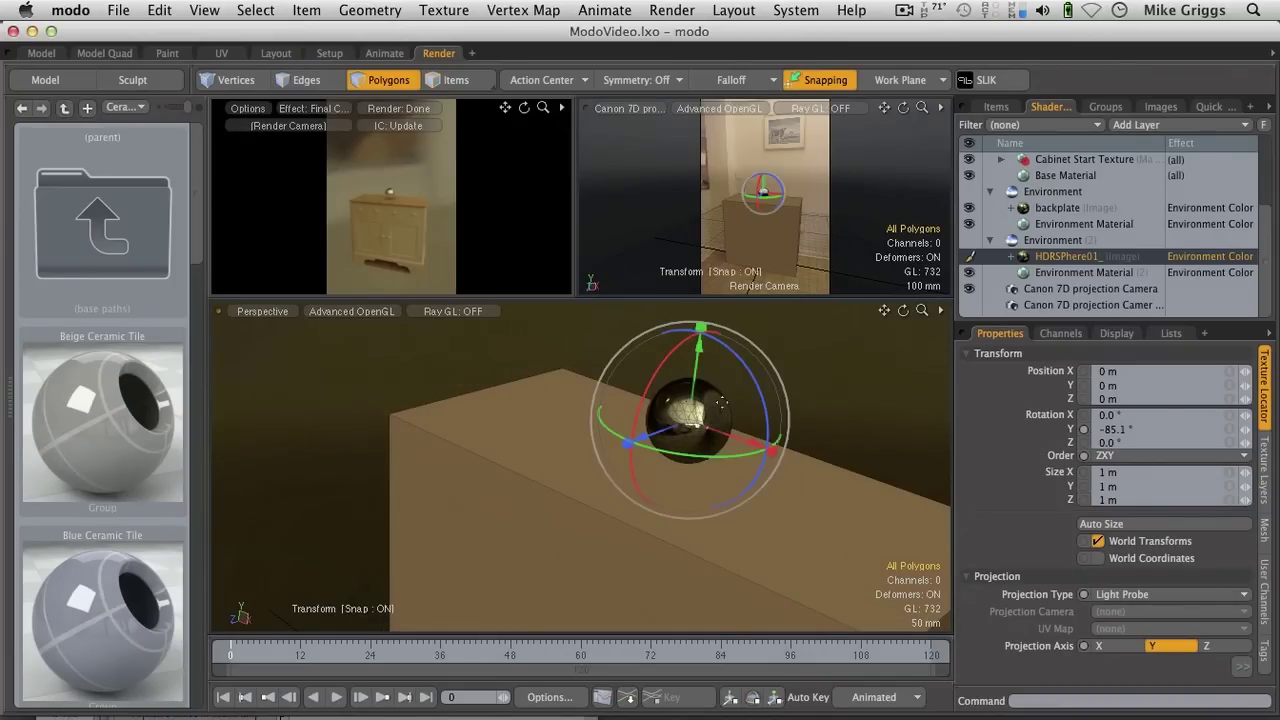
pyautogui.moveTo(700, 370); pyautogui.dragTo(781, 289)
# - Try a front view in the camera viewport and return that viewport to the Canon 7D projection camera
pyautogui.press('KP_1')
pyautogui.press('KP_2')
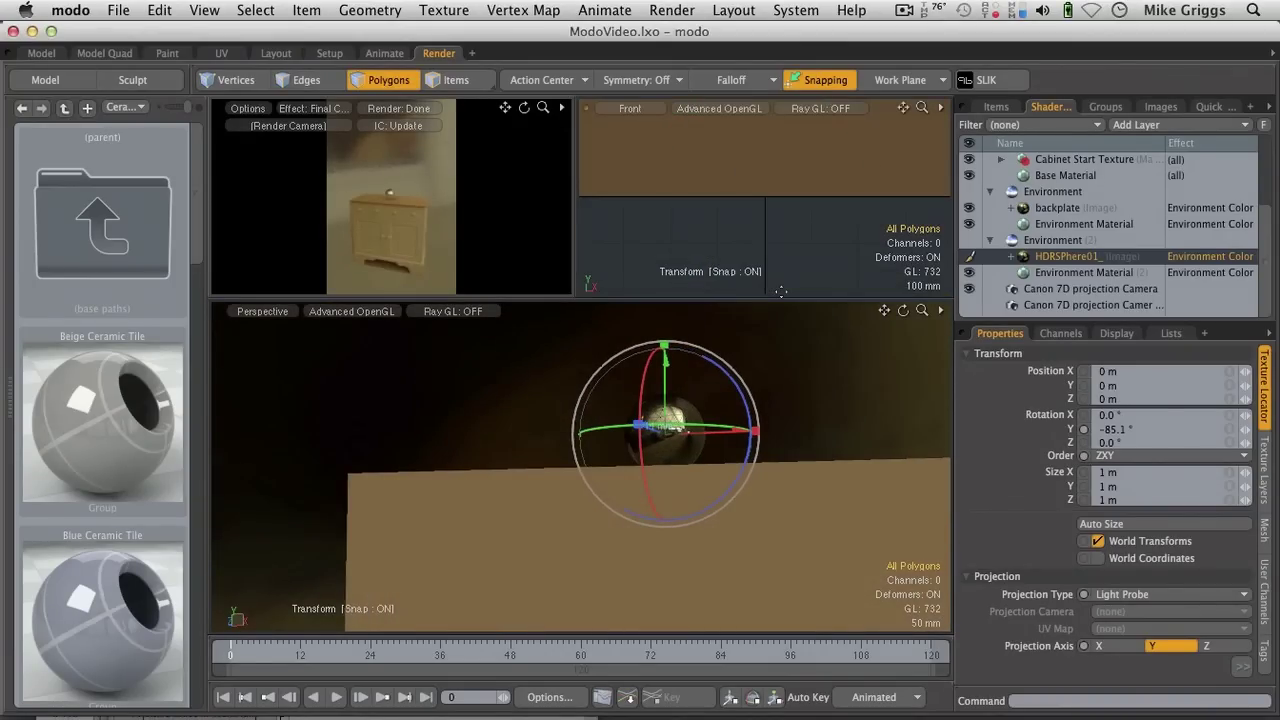
pyautogui.click(628, 109)
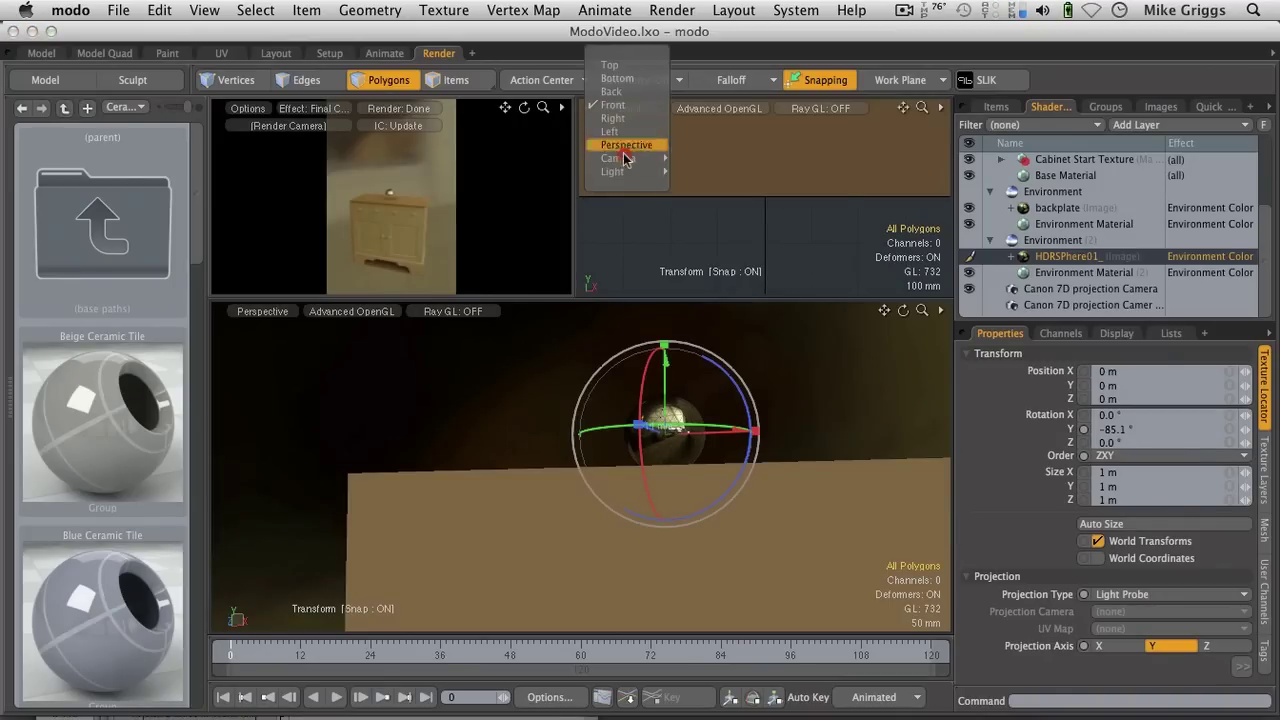
pyautogui.moveTo(618, 158)
pyautogui.click(755, 172)
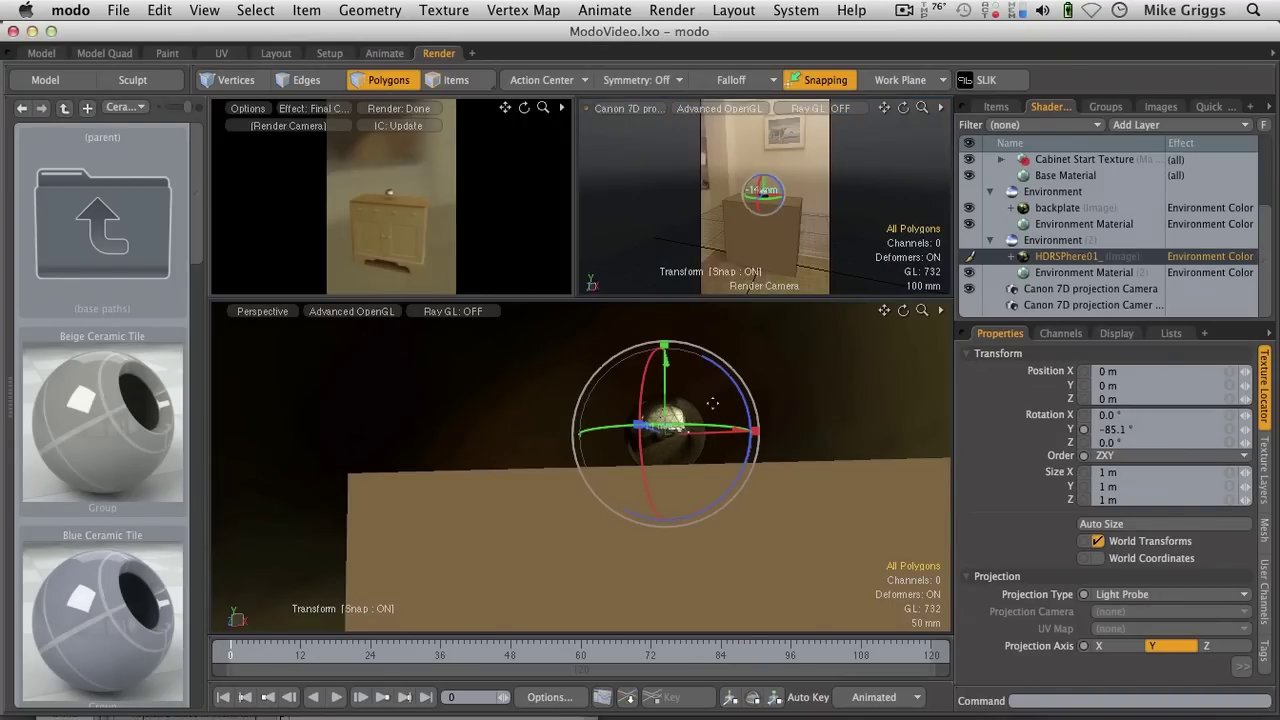
# - Change the large perspective viewport to a front view of the reflective sphere and drop the Transform tool
pyautogui.click(798, 352)
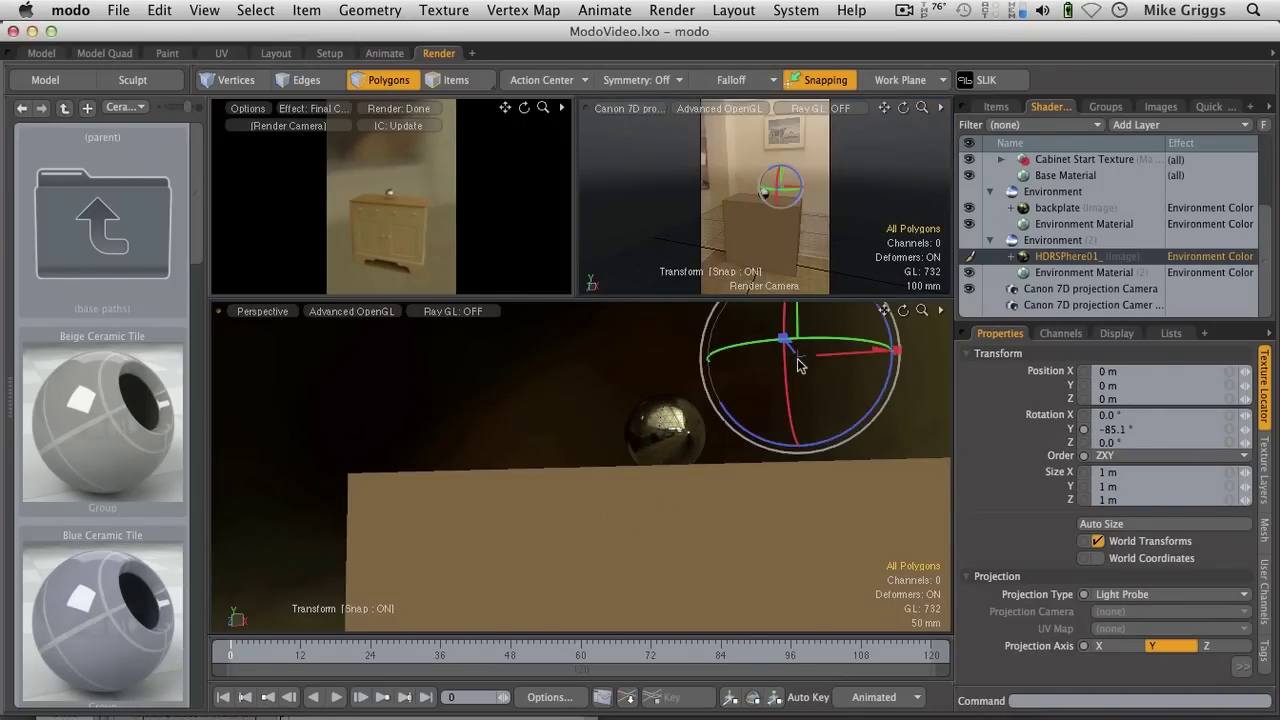
pyautogui.hotkey('ctrl', '2')
pyautogui.press('q')
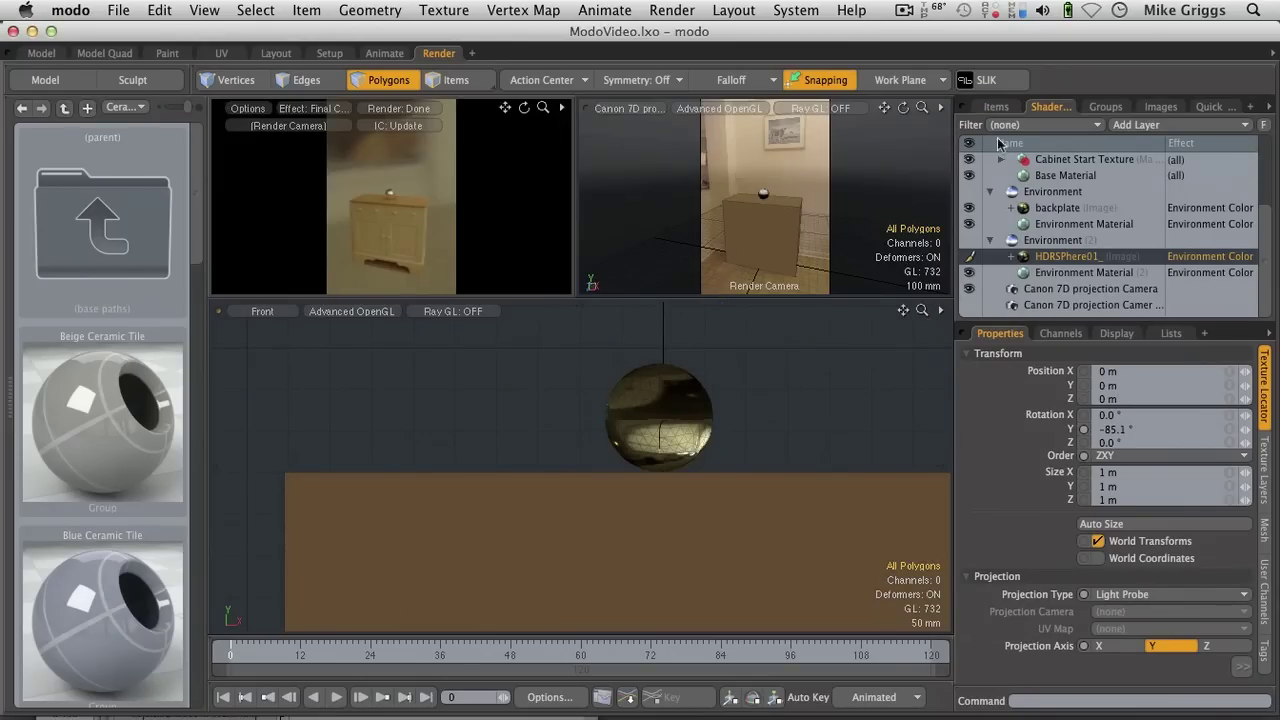
# - Try to duplicate the Reflective Sphere mesh in the item list without the instance, hierarchy or modifiers options
pyautogui.click(994, 107)
pyautogui.rightClick(1040, 222)
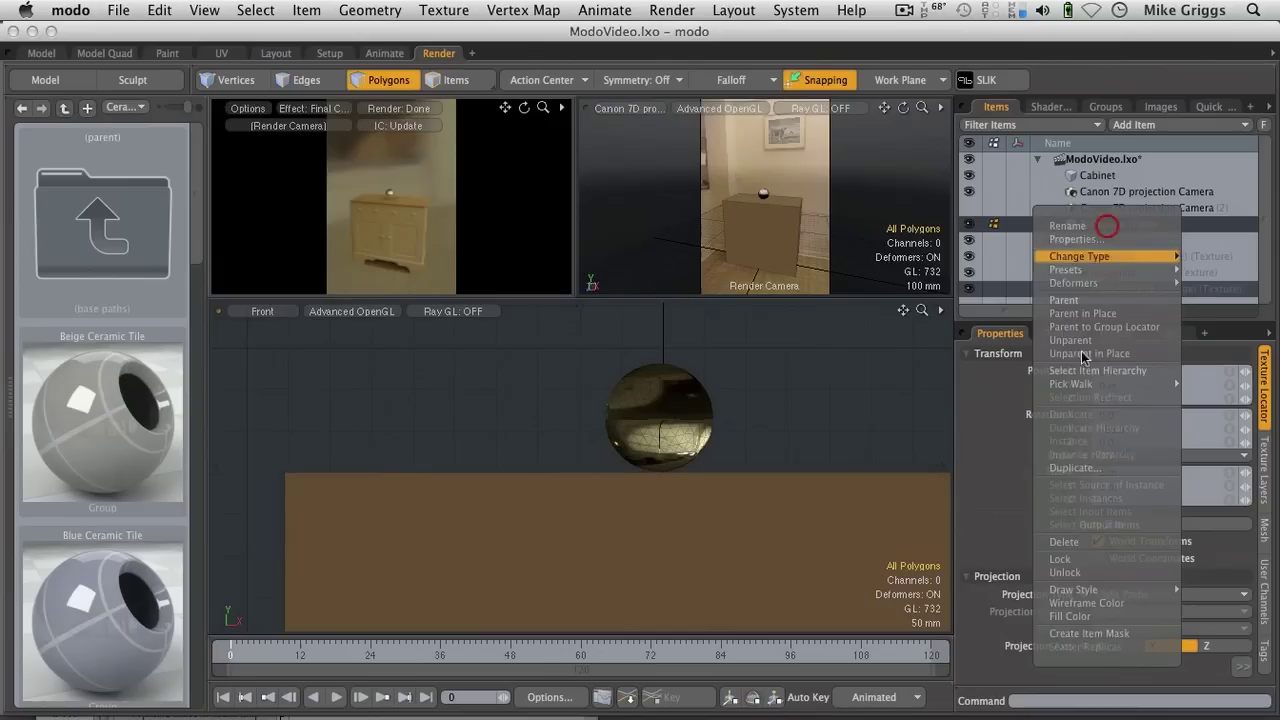
pyautogui.click(1077, 469)
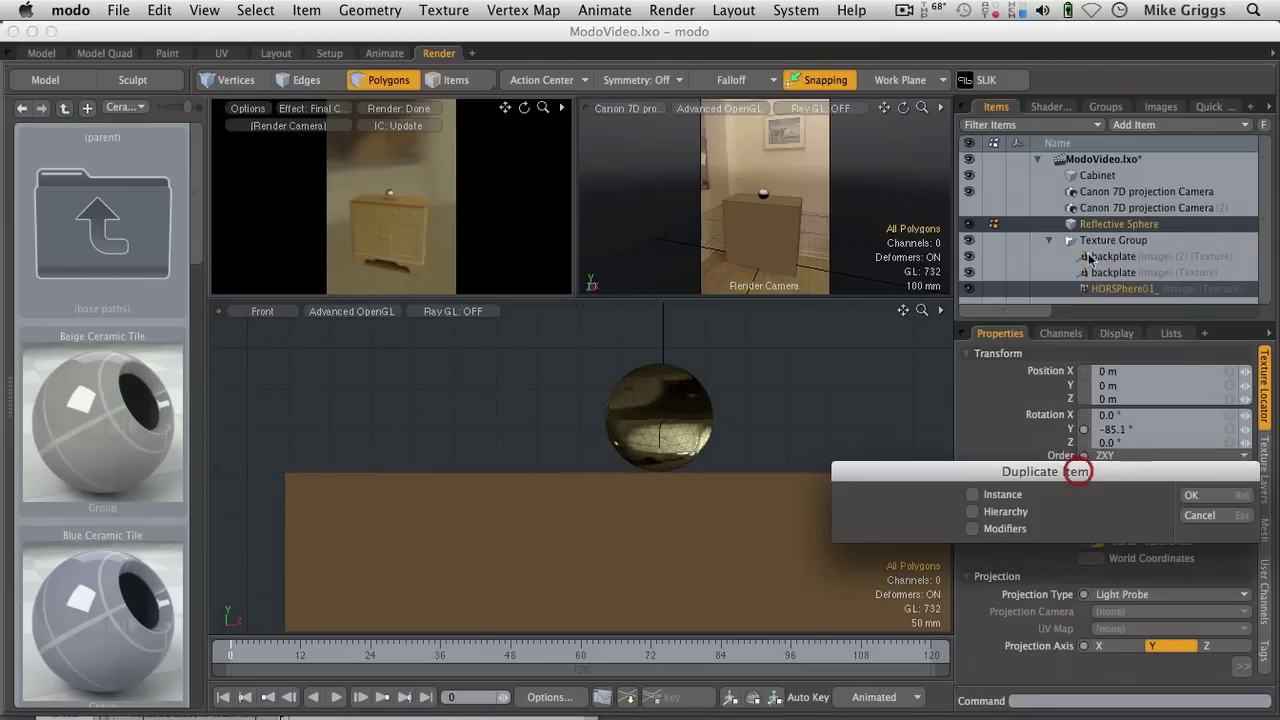
pyautogui.click(1187, 491)
pyautogui.click(1044, 298)
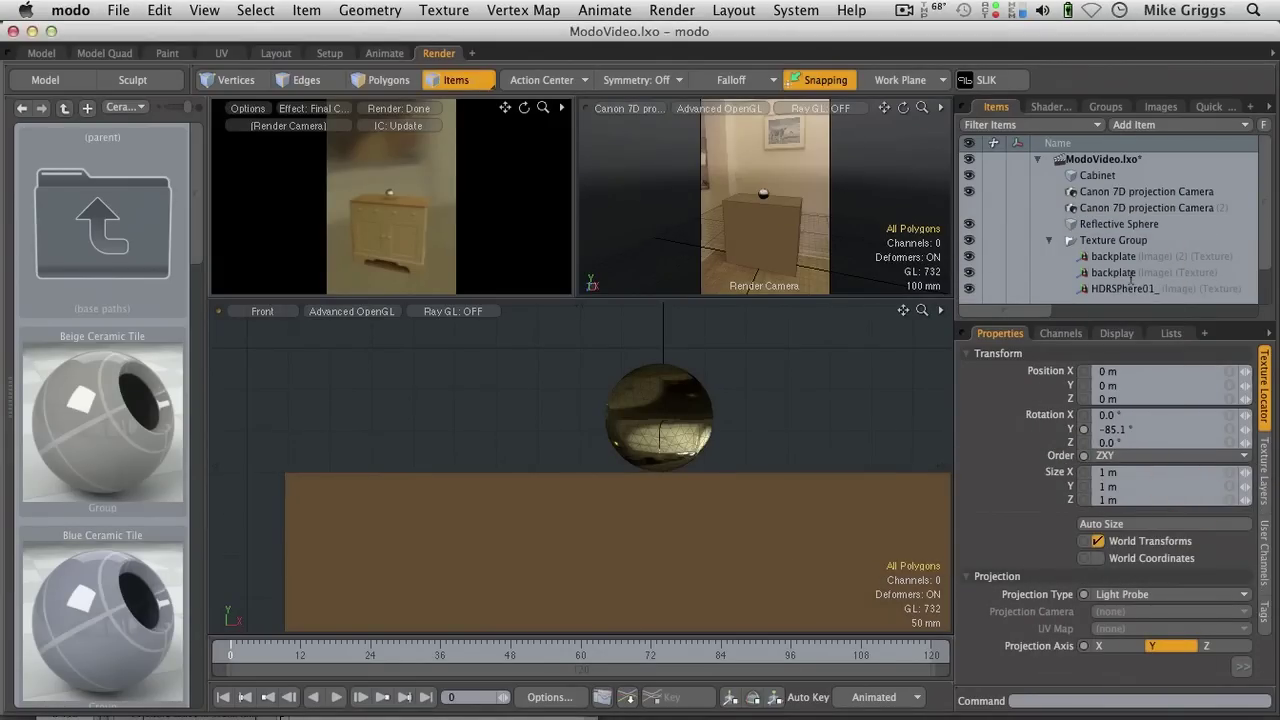
# - Duplicate the Reflective Sphere mesh item on its own and rename the copy Diffuse Sphere
pyautogui.click(1047, 241)
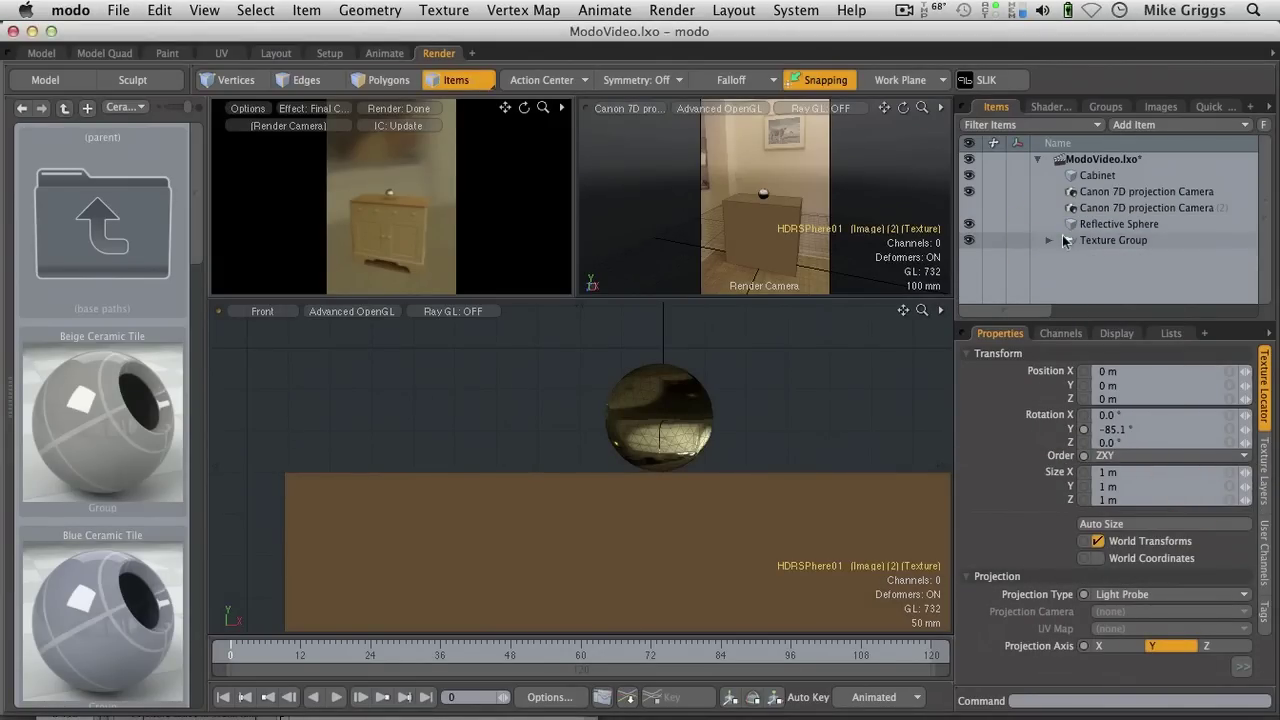
pyautogui.click(1070, 224)
pyautogui.rightClick(1070, 224)
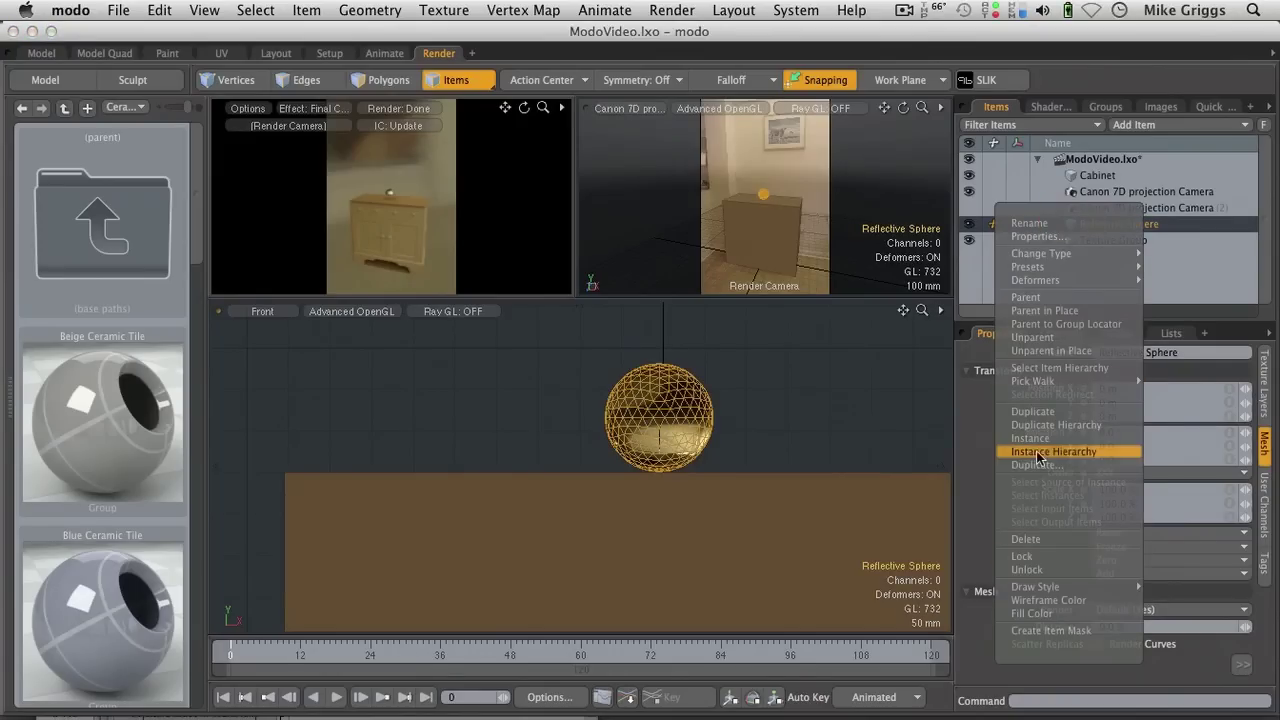
pyautogui.click(1035, 463)
pyautogui.click(1229, 500)
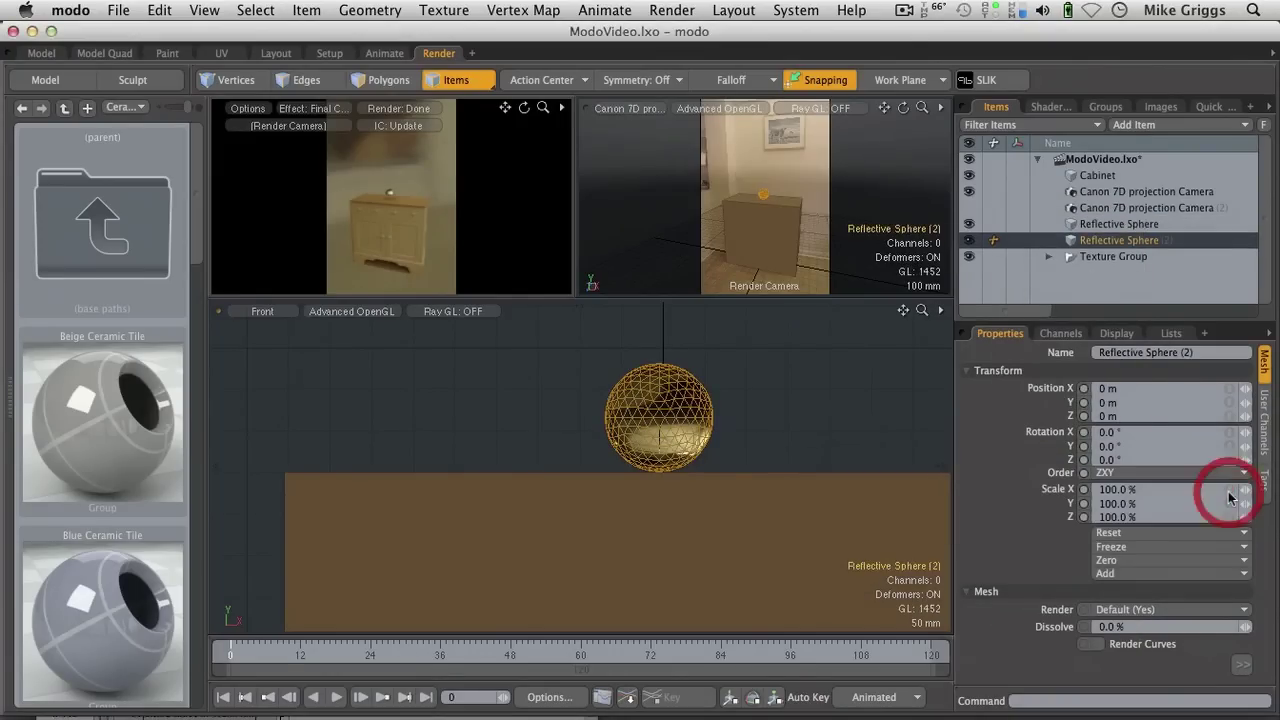
pyautogui.click(1160, 360)
pyautogui.write('Diffuse Sphere')
pyautogui.press('Return')
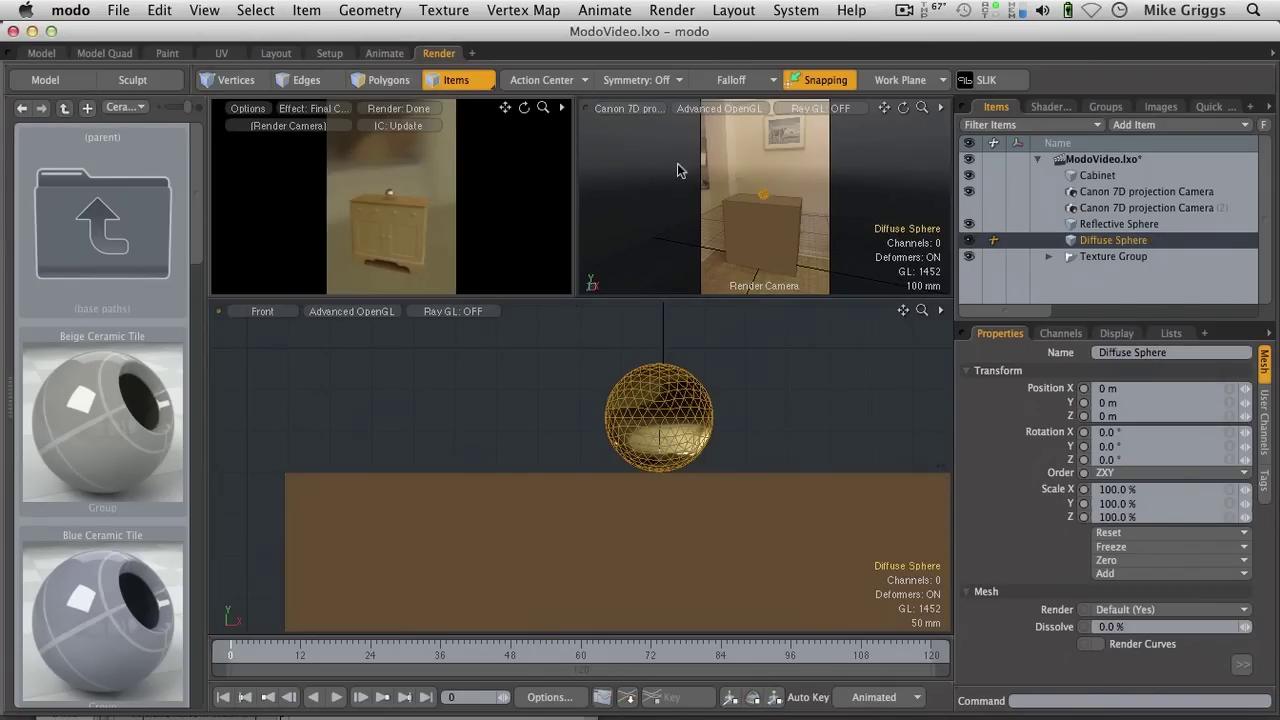
# - Start a new polygon material for the copied sphere in polygon mode and name it Diffuse Sphere
pyautogui.click(390, 82)
pyautogui.press('m')
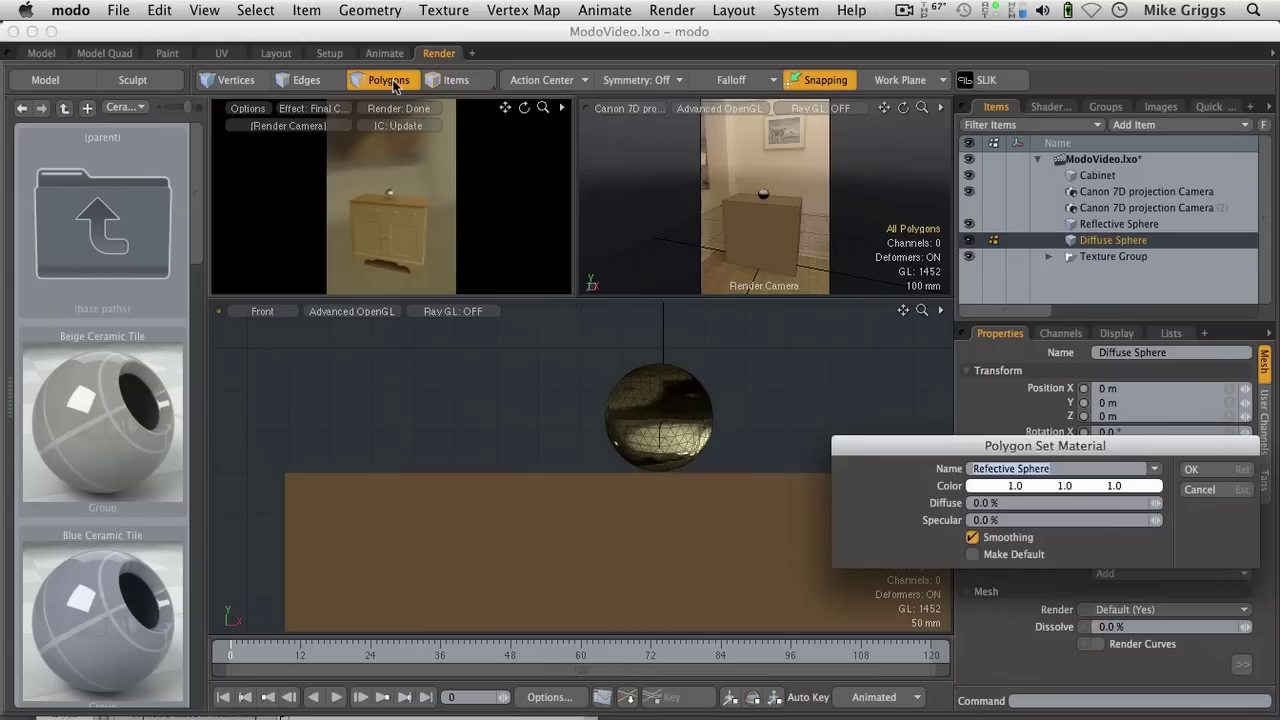
pyautogui.press('Left')
pyautogui.press('Delete')
pyautogui.press('Delete')
pyautogui.press('Delete')
pyautogui.press('Delete')
pyautogui.press('Delete')
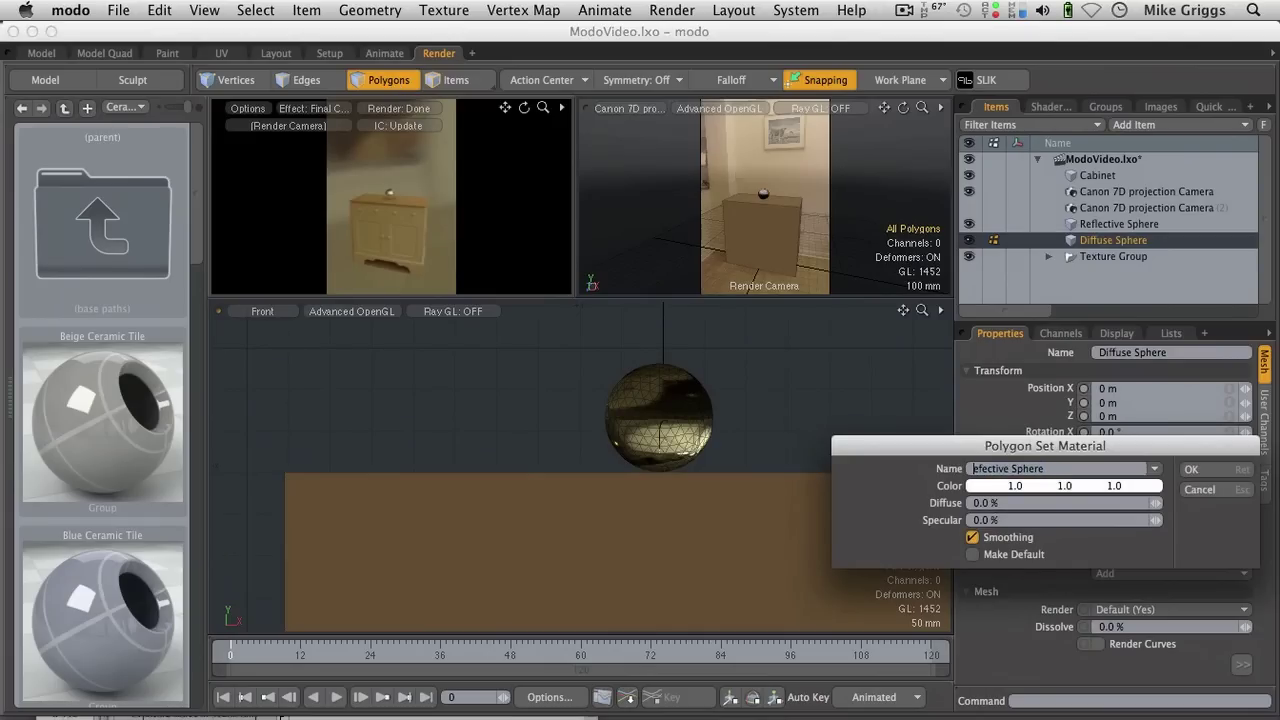
pyautogui.press('Delete')
pyautogui.press('Delete')
pyautogui.press('Delete')
pyautogui.press('Delete')
pyautogui.press('Delete')
pyautogui.write('Diffuse')
# - Set the Diffuse Sphere material's colour to a grey of 82% brightness
pyautogui.click(1070, 486)
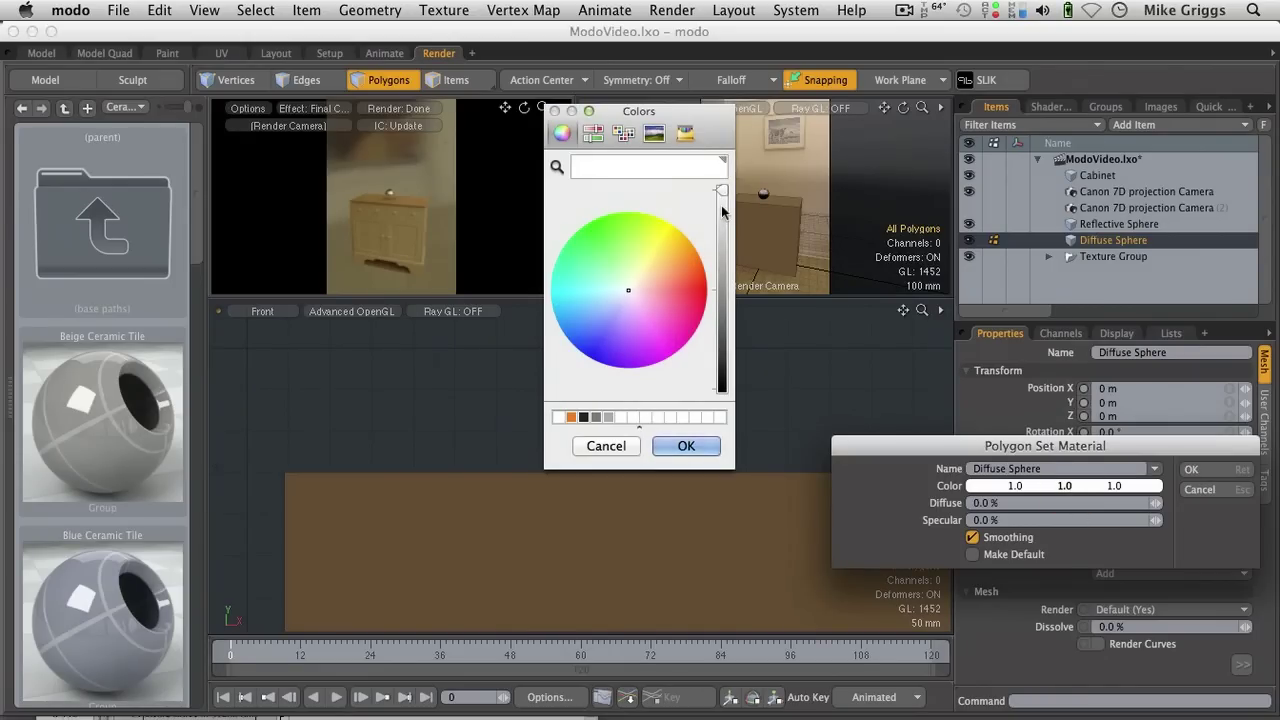
pyautogui.click(593, 133)
pyautogui.moveTo(674, 229)
pyautogui.mouseDown()
pyautogui.moveTo(640, 232)
pyautogui.moveTo(652, 232)
pyautogui.mouseUp()
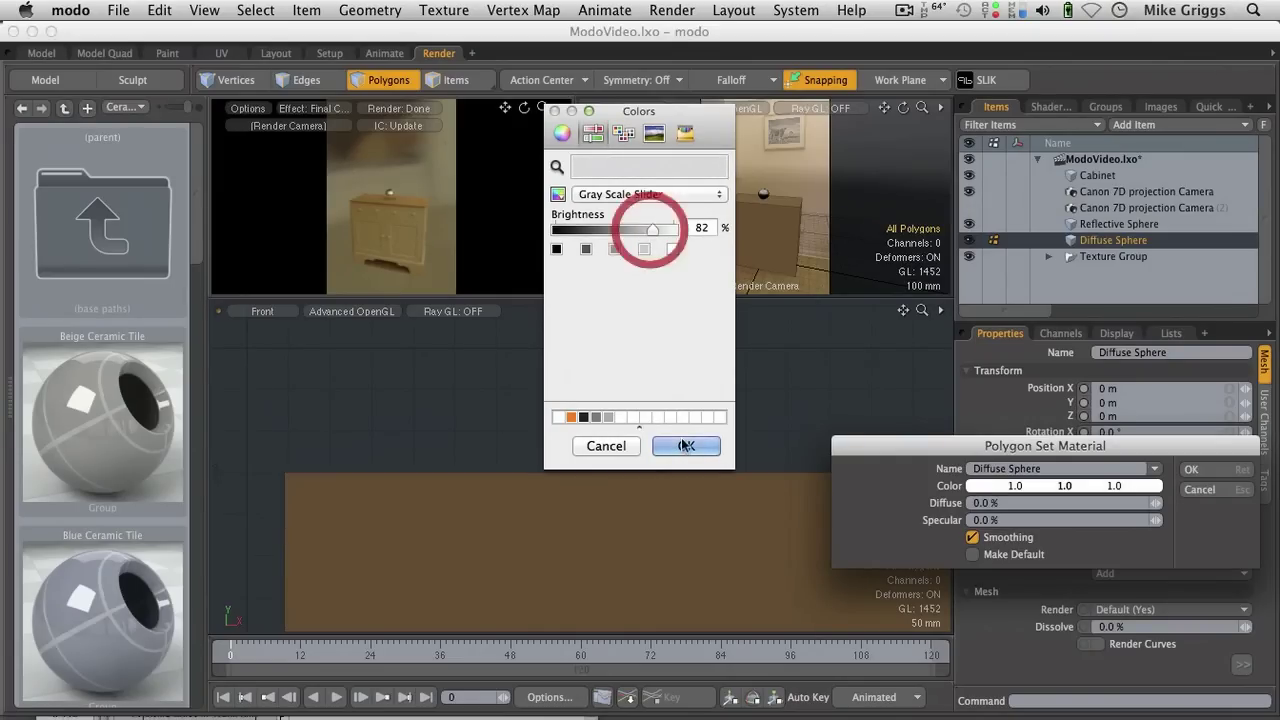
pyautogui.click(684, 446)
# - Set the material's diffuse amount to 100%, raise its colour channels to a light grey with red at 0.82, and apply it
pyautogui.click(1024, 503)
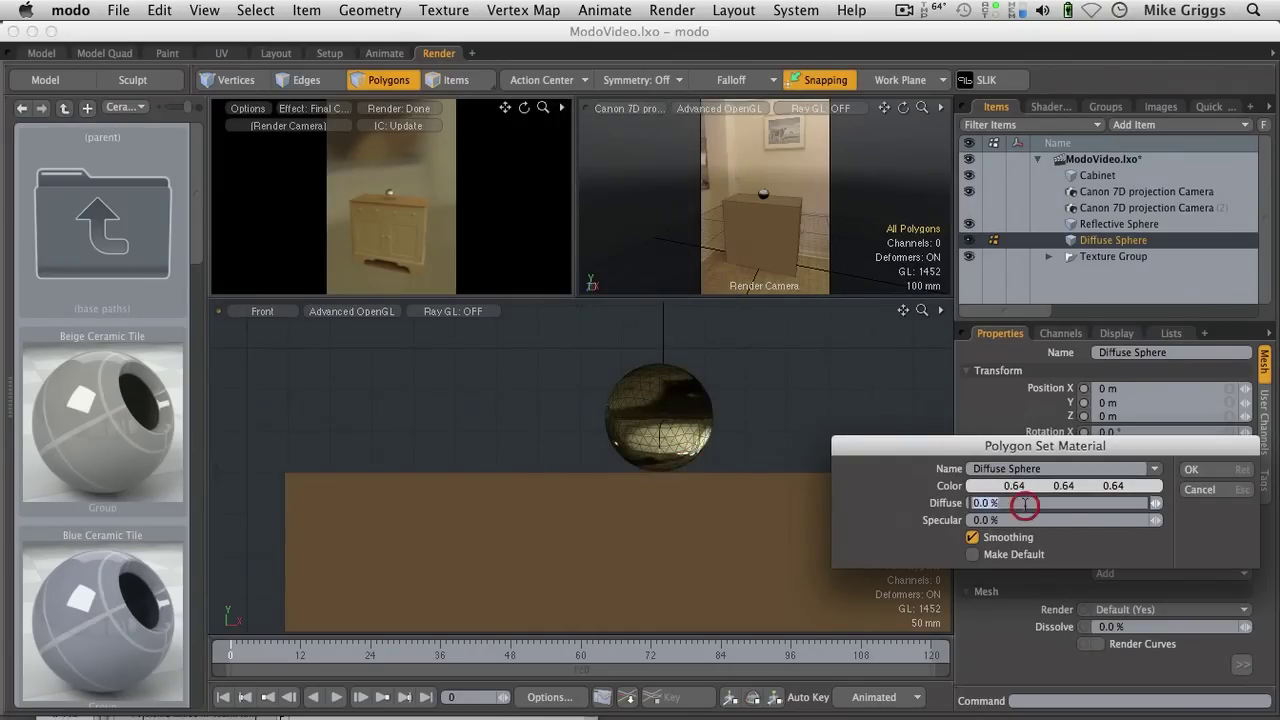
pyautogui.write('100')
pyautogui.press('Tab')
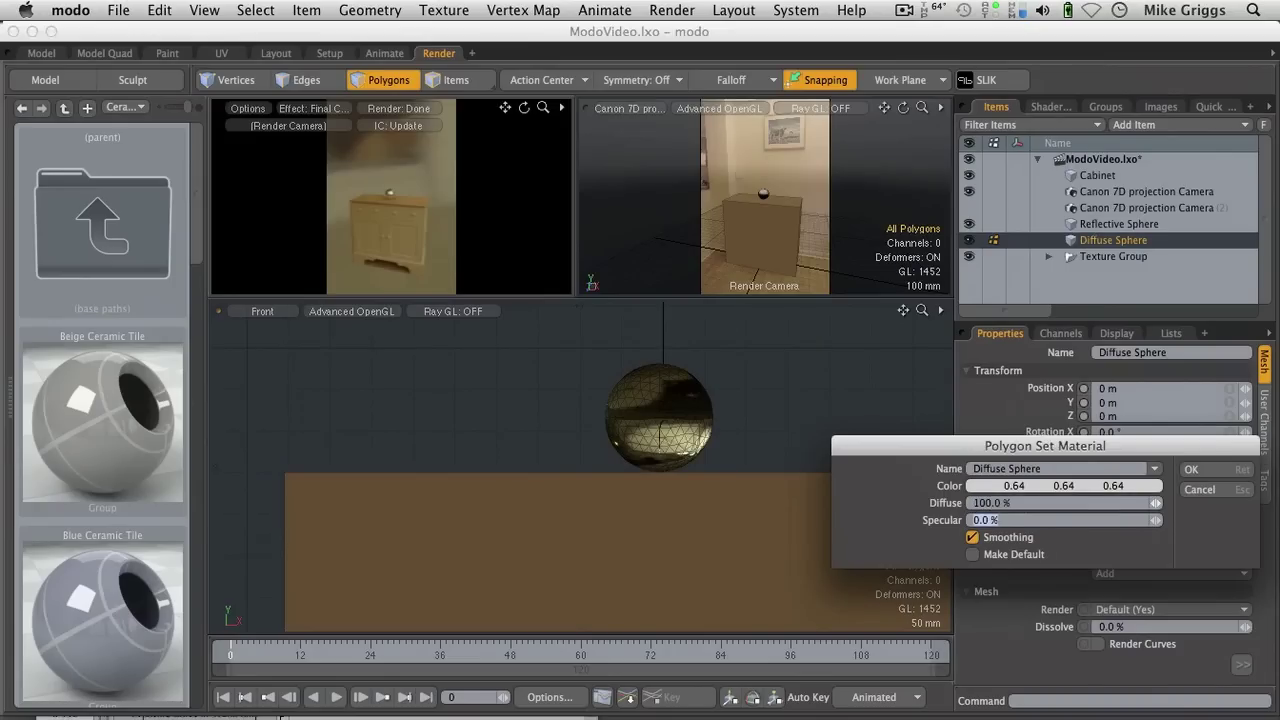
pyautogui.moveTo(1020, 483); pyautogui.dragTo(1023, 483)
pyautogui.moveTo(1063, 485); pyautogui.dragTo(1075, 485)
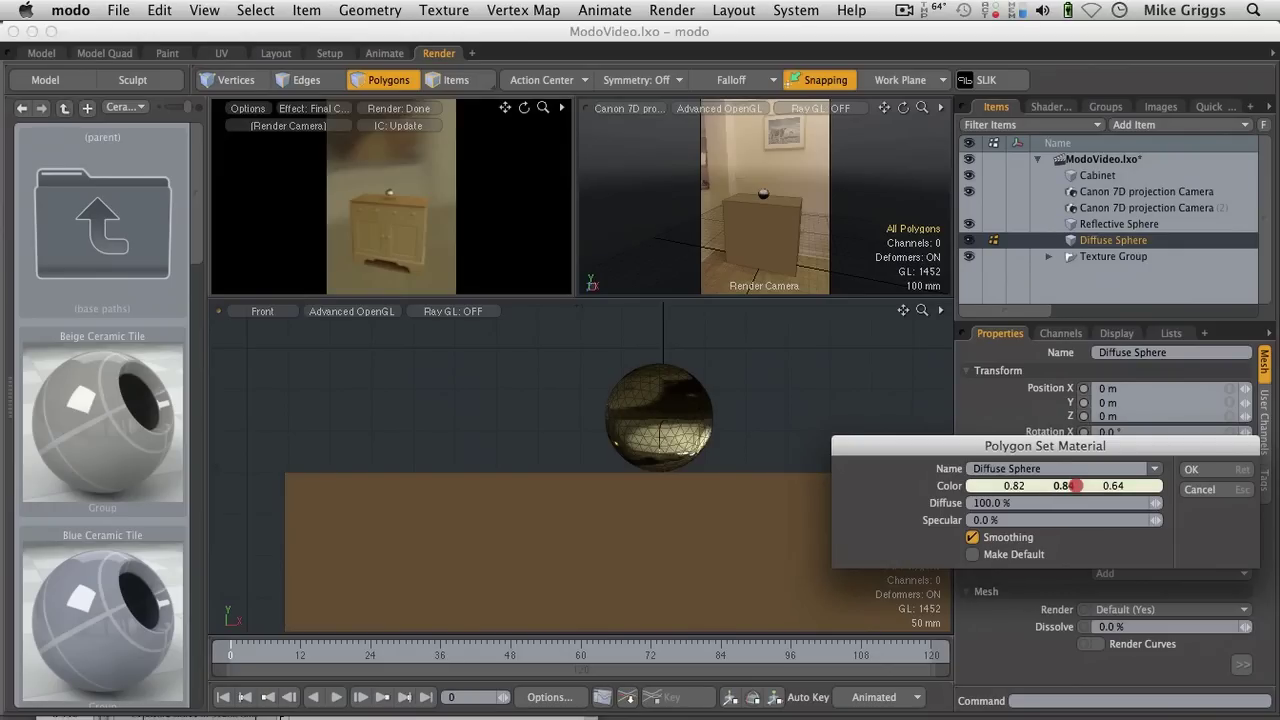
pyautogui.moveTo(1075, 485); pyautogui.dragTo(1120, 484)
pyautogui.click(1191, 469)
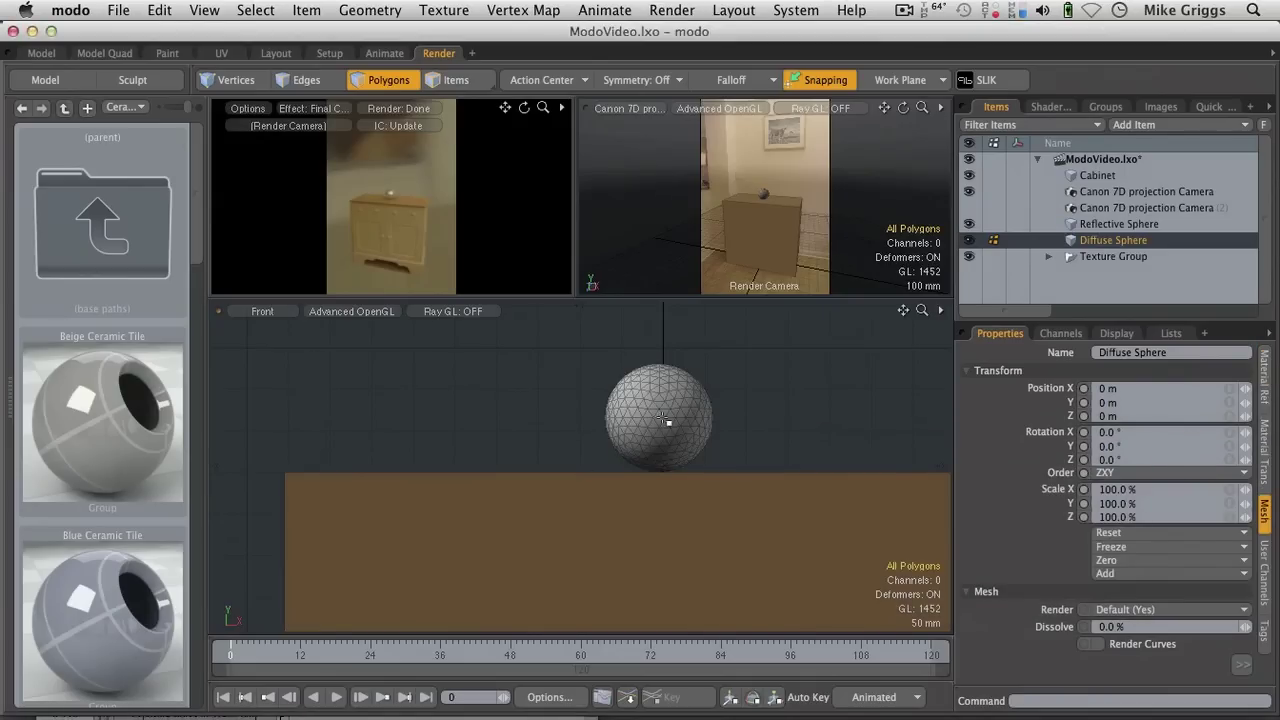
# - Move the diffuse sphere along X until it sits beside the reflective sphere on the cabinet top, and save the scene
pyautogui.press('y')
pyautogui.moveTo(739, 420); pyautogui.dragTo(870, 420)
pyautogui.press('q')
pyautogui.click(482, 375)
pyautogui.press('super+s')
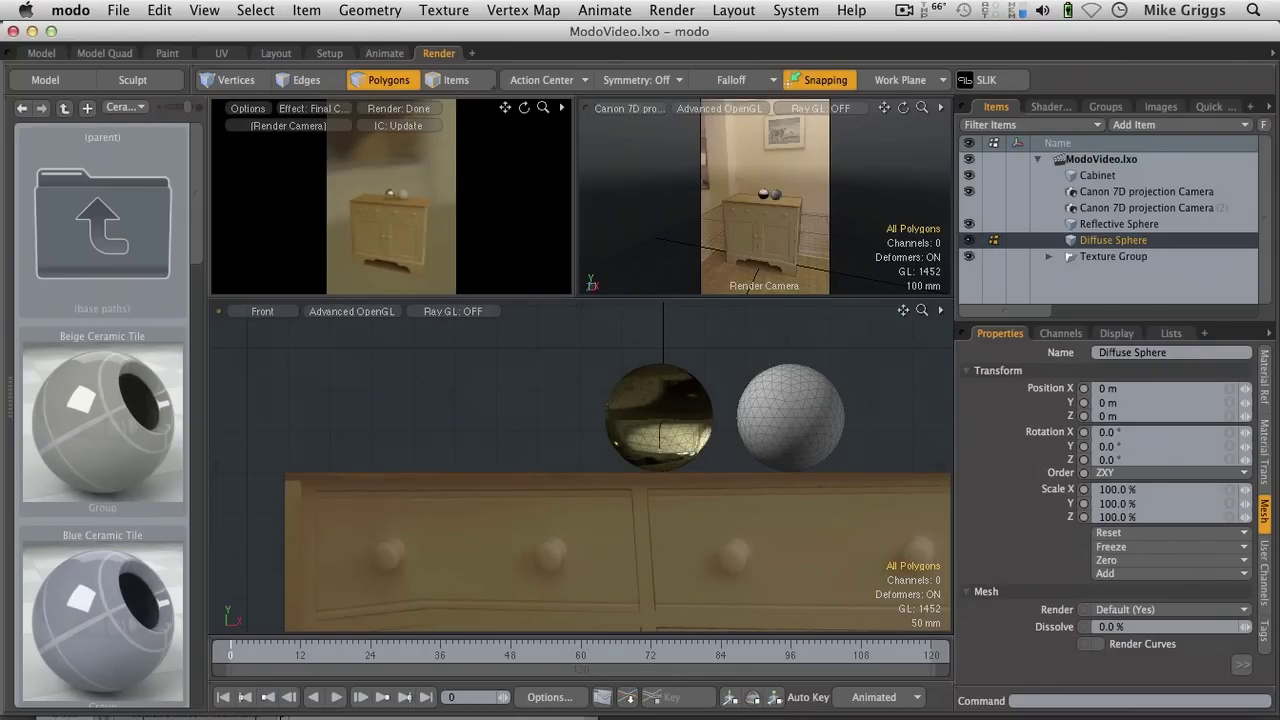
# - Enlarge the render preview and projection camera viewports to compare both spheres and the cabinet with the photo
pyautogui.press('super+Tab')
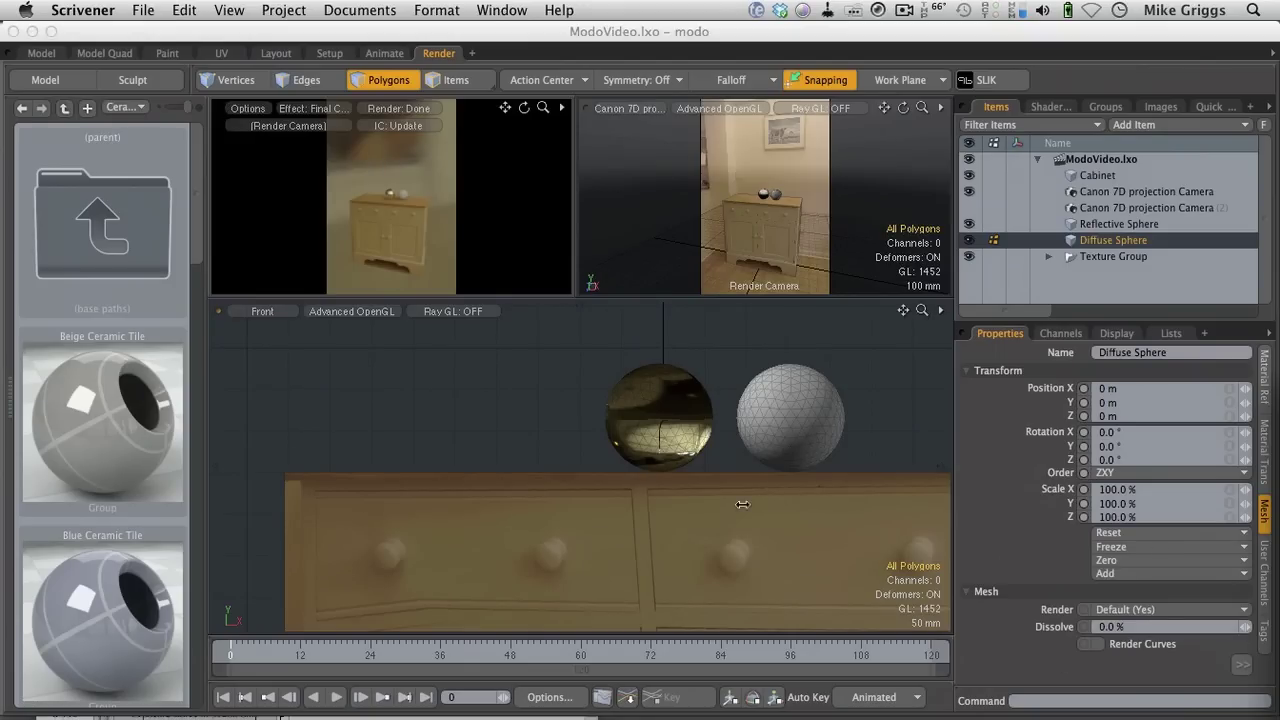
pyautogui.click(572, 297)
pyautogui.moveTo(578, 285); pyautogui.dragTo(532, 413)
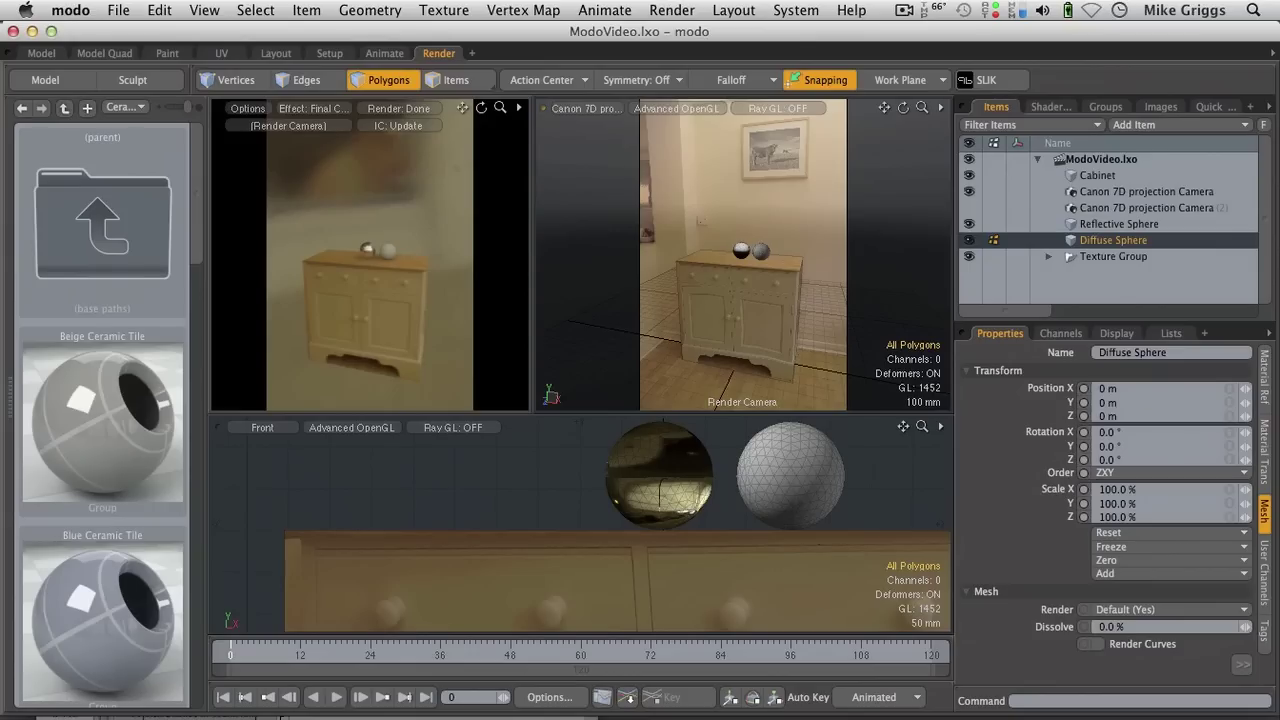
pyautogui.press('super+Tab')
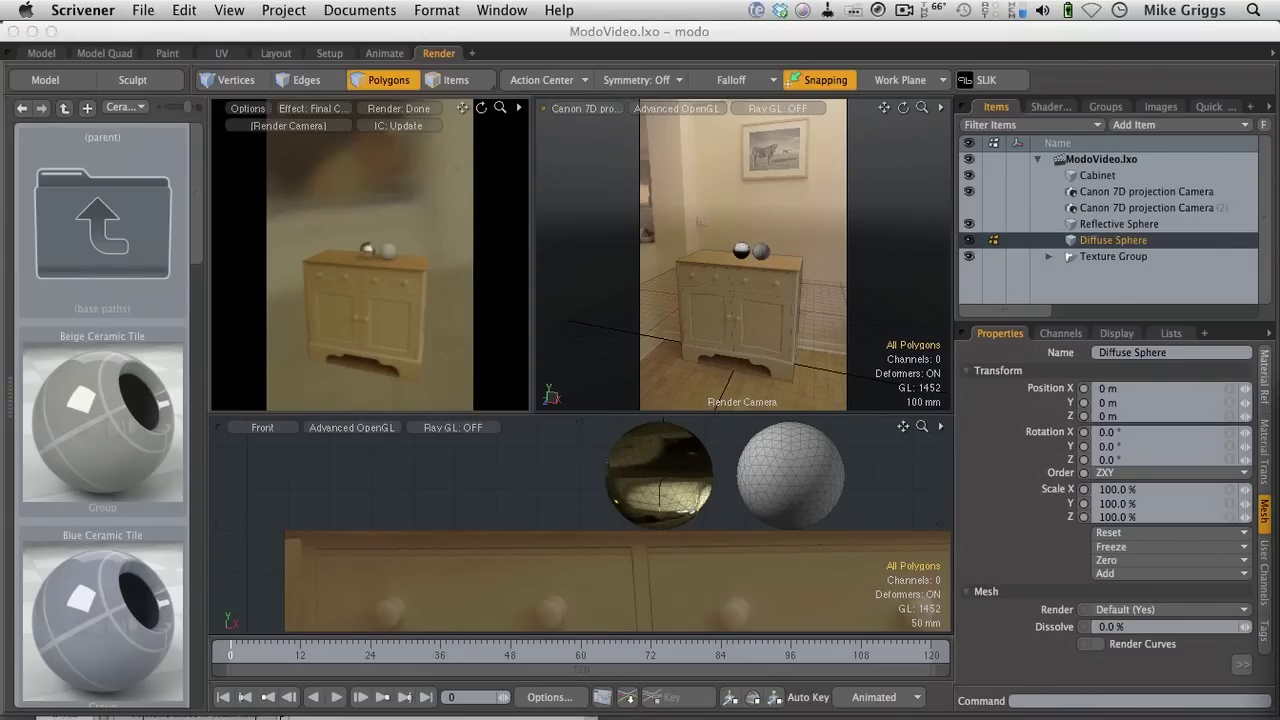